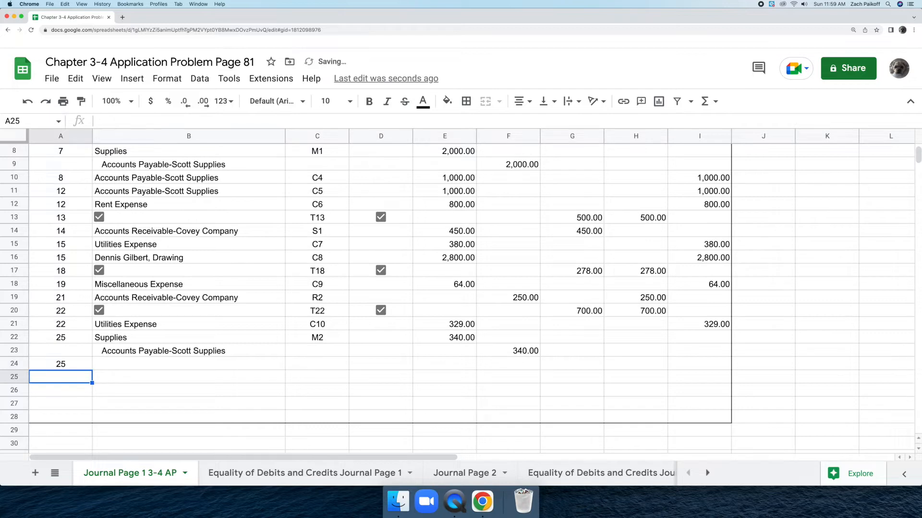
Step: Enter the account title Accounts Receivable-Covey Company in cell B24 of the journal
click(117, 363)
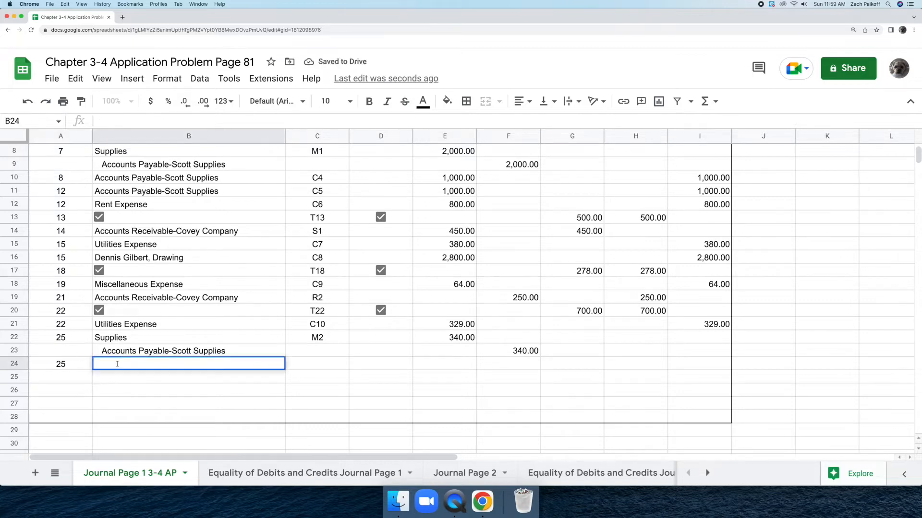
text(Accounts R)
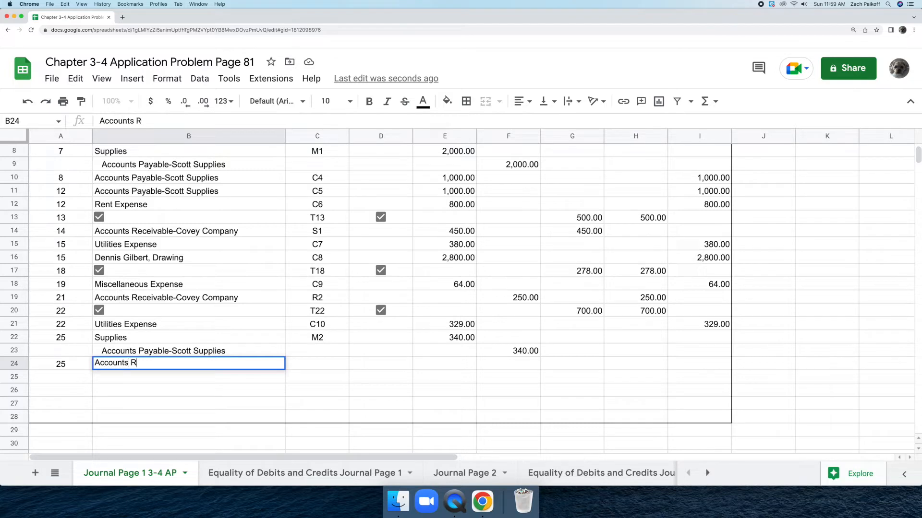
text(eceivable-Cov)
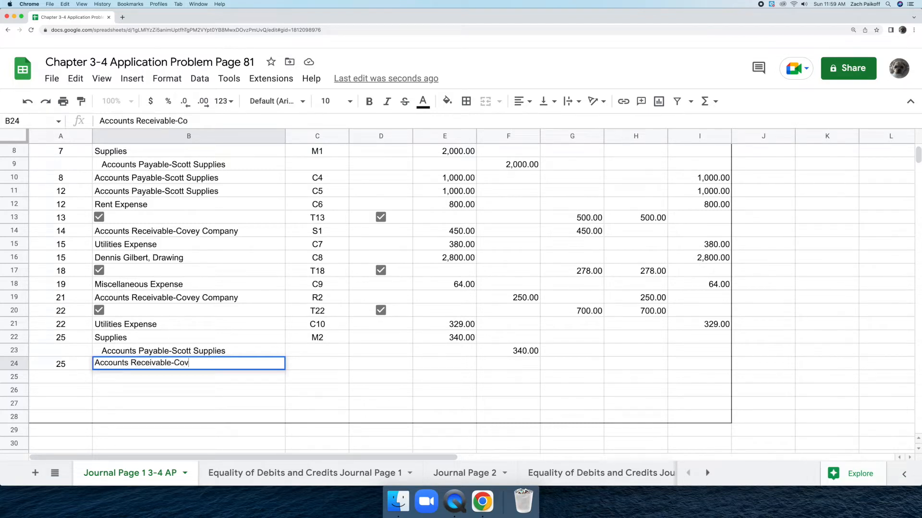
text(ey Company)
key(Return)
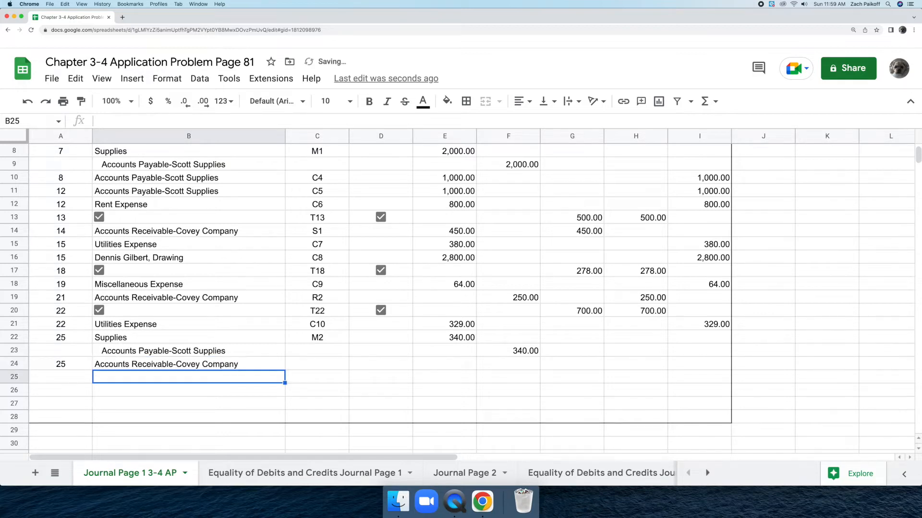
Step: Enter R3 as the document number for the row 24 journal entry in cell C24
double_click(308, 365)
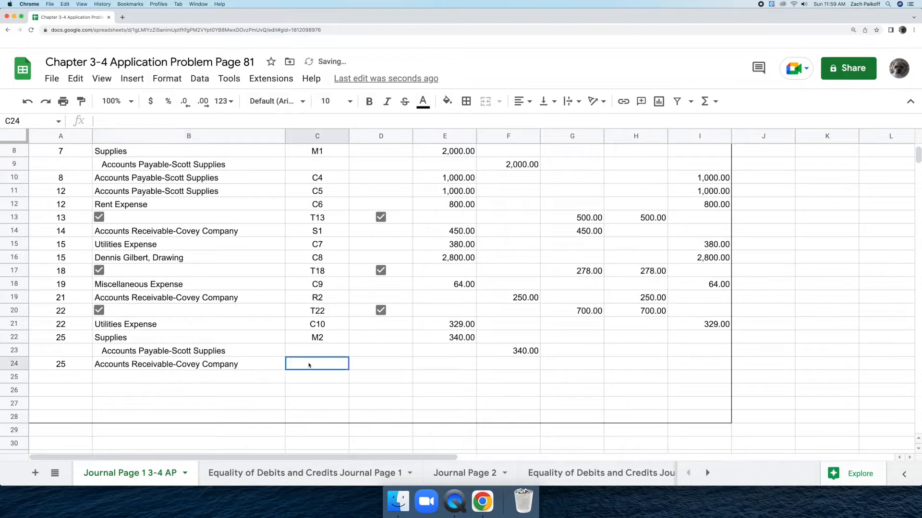
text(R)
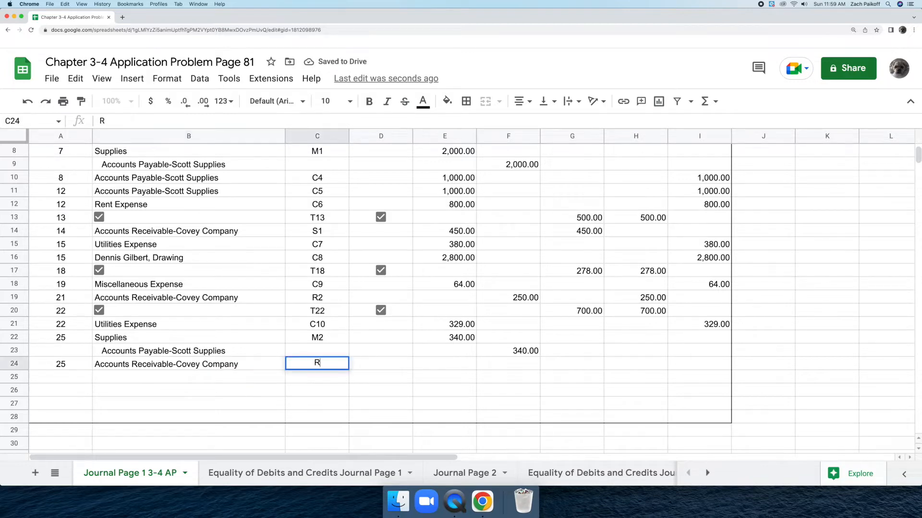
text(3)
key(Return)
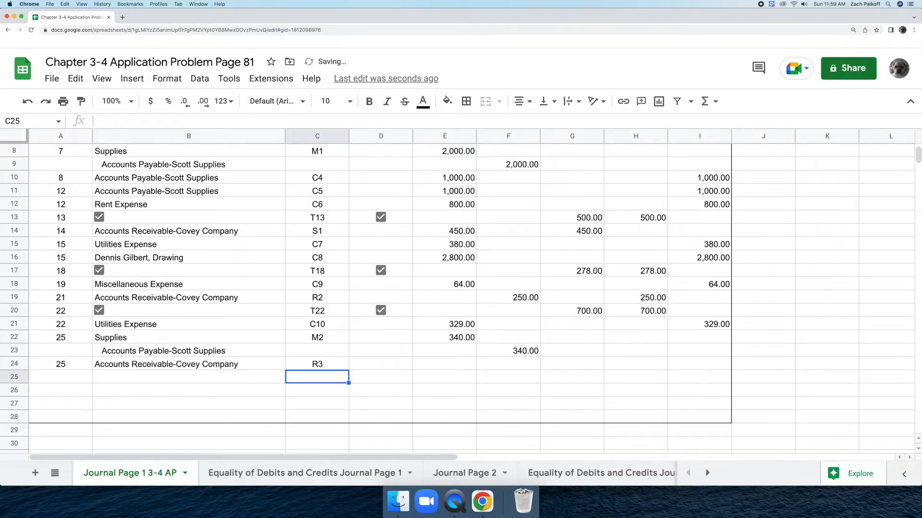
Step: Record the 200 receipt in row 24 by entering 200 in cells H24 and F24
double_click(622, 363)
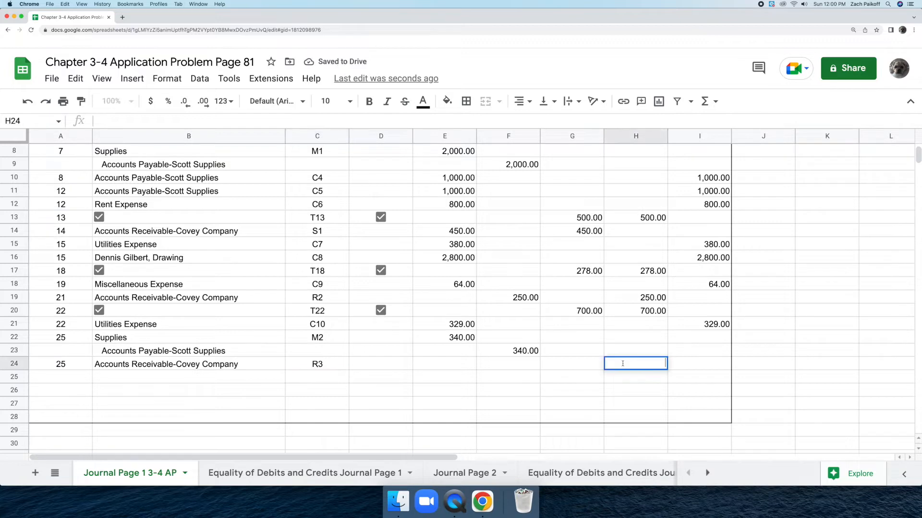
text(200)
key(Return)
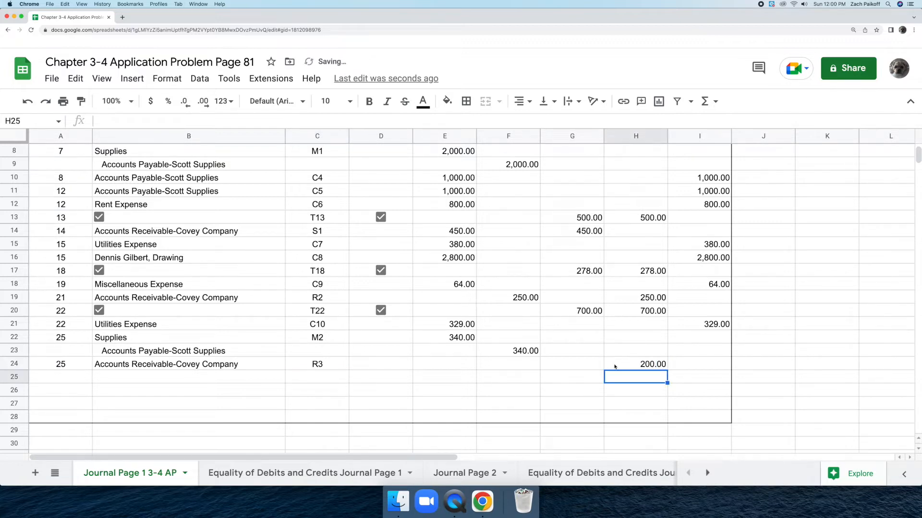
double_click(513, 363)
text(200)
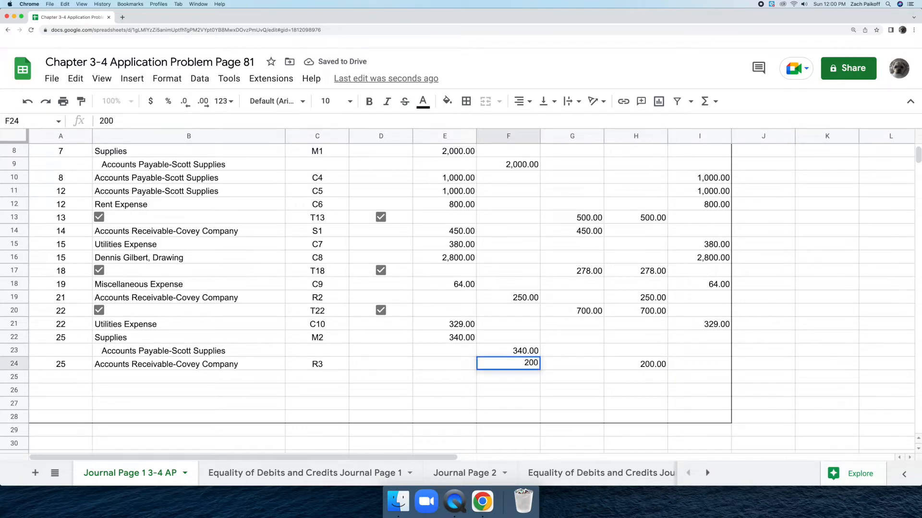
key(Return)
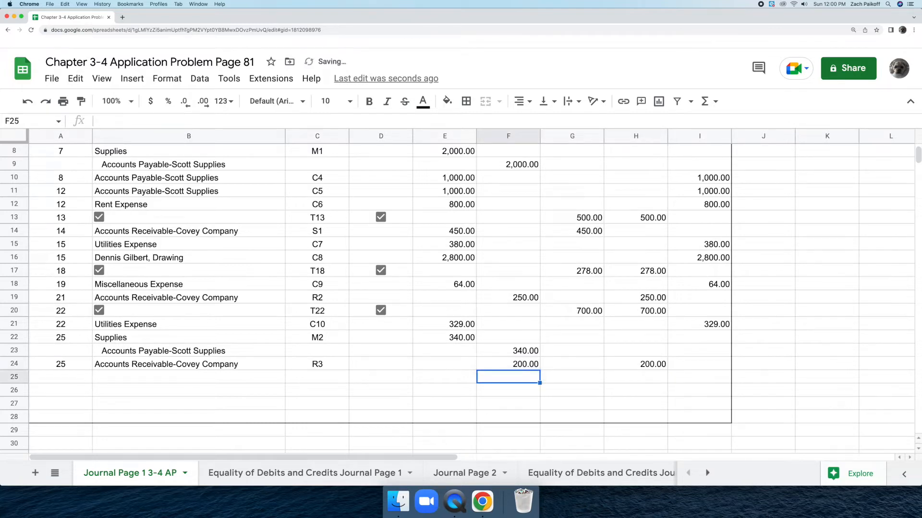
Step: Begin the row 25 journal entry with date 25 in A25 and account title Miscellaneous Expense in B25
double_click(79, 377)
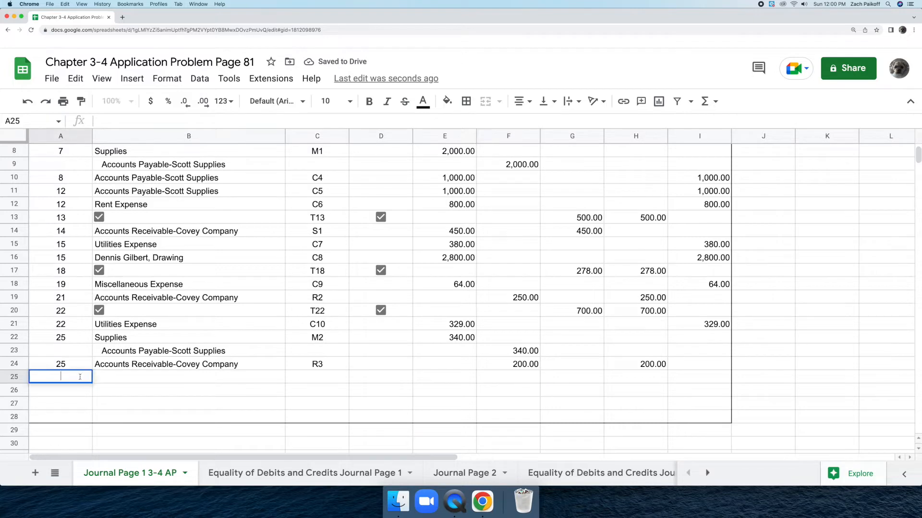
text(25)
key(Return)
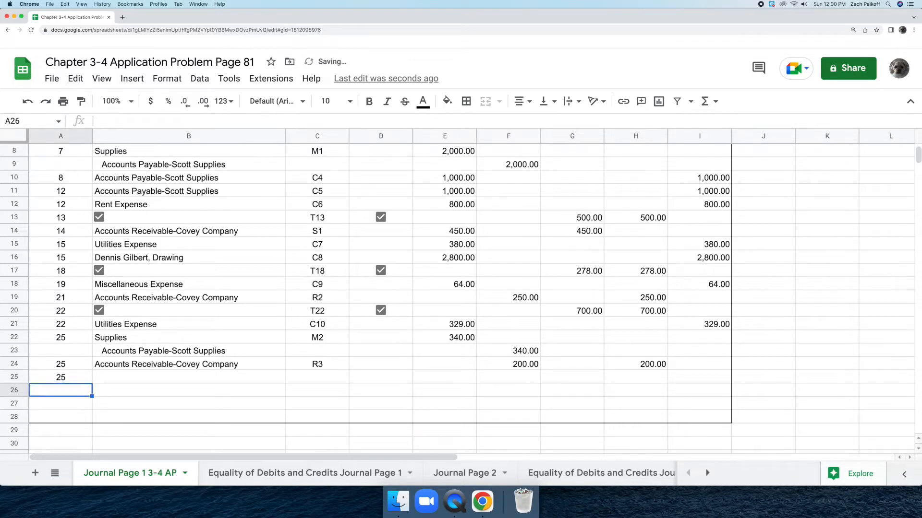
double_click(126, 378)
text(Mi)
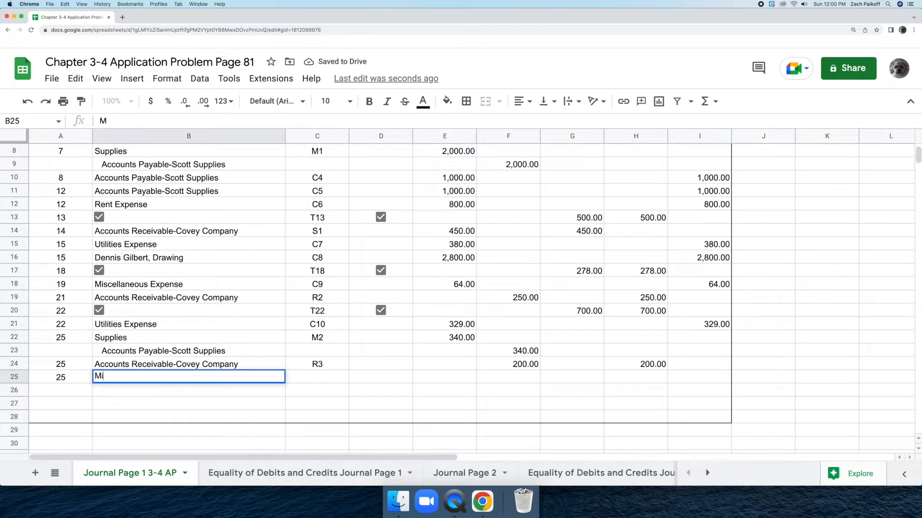
text(scellan)
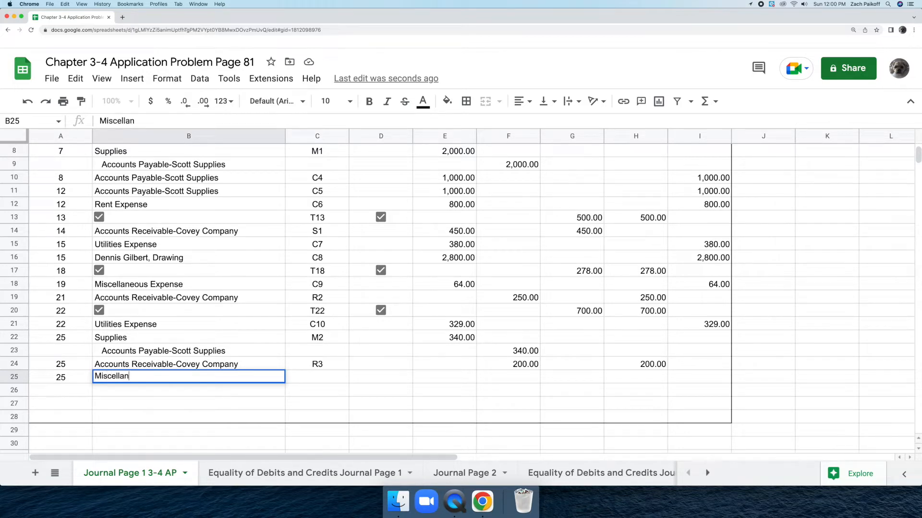
text(eous Expense)
key(Return)
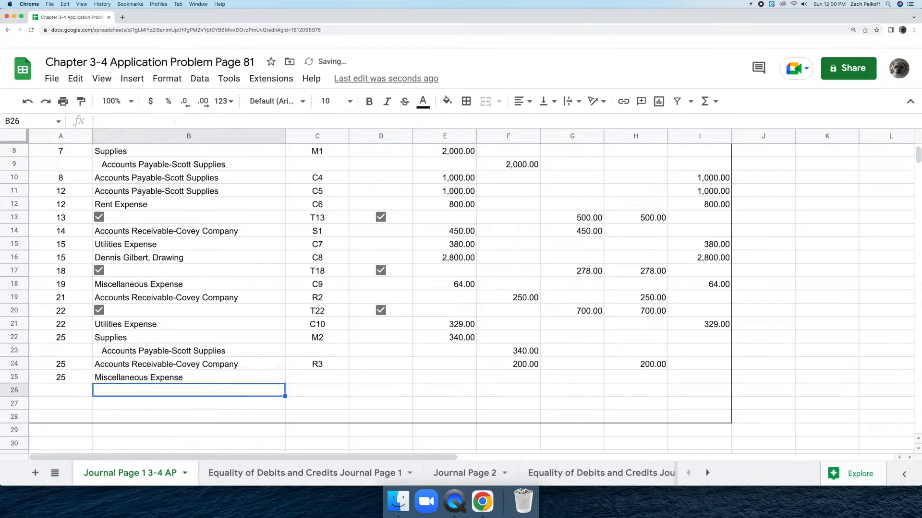
Step: Enter C11 as the document number for the Miscellaneous Expense entry in cell C25
click(320, 377)
text(C11)
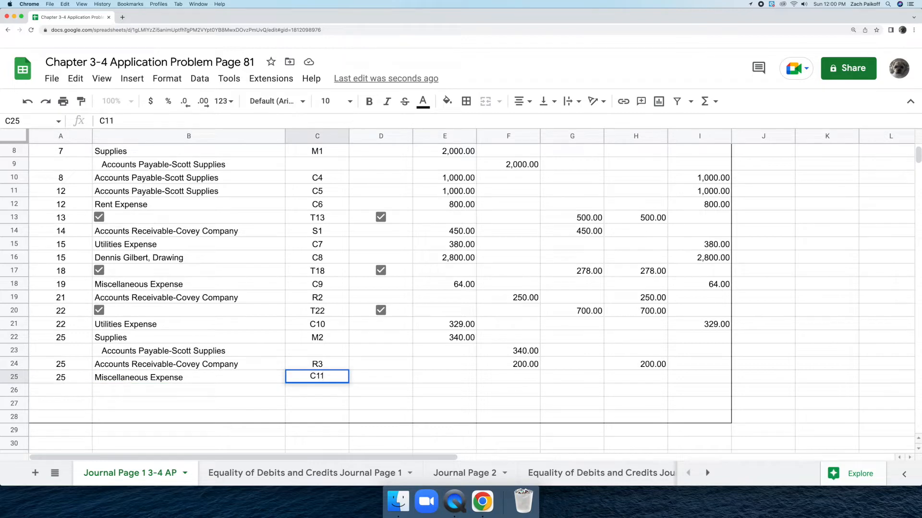
key(Return)
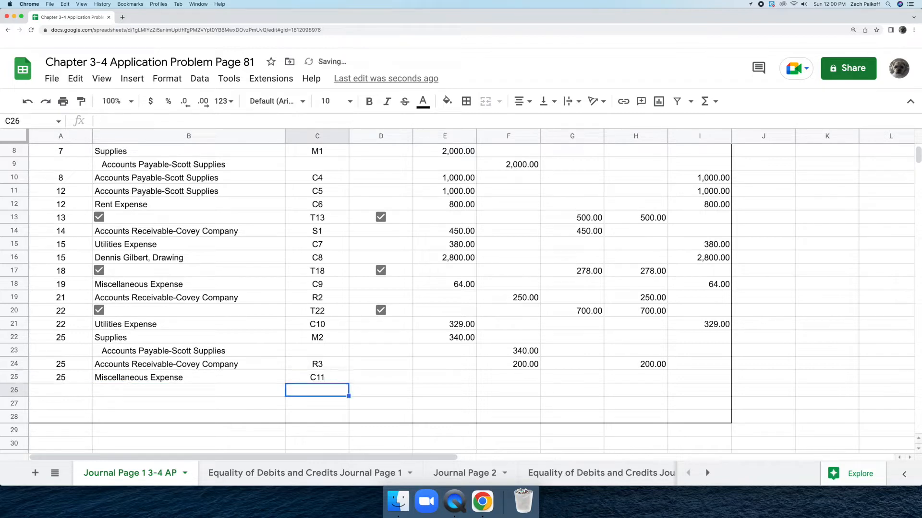
Step: Record the row 25 expense amount by entering 25 in cells E25 and I25
click(437, 377)
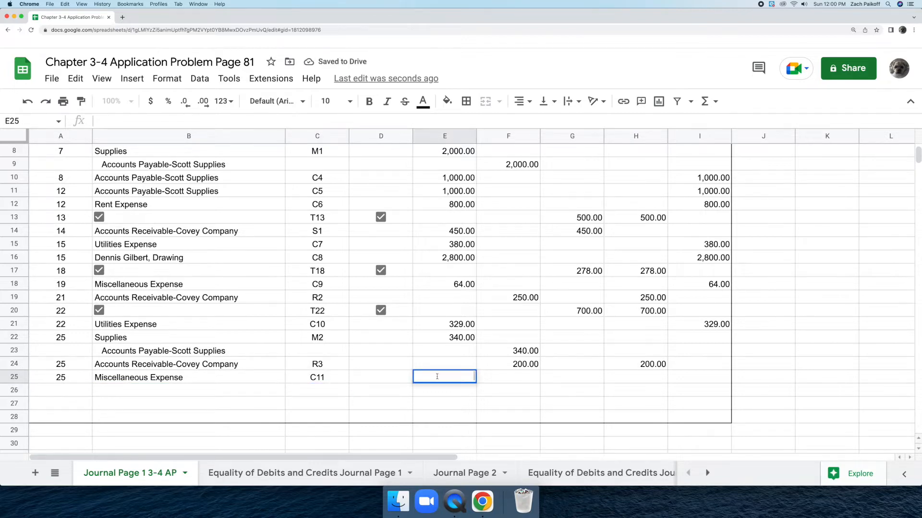
text(25)
key(Return)
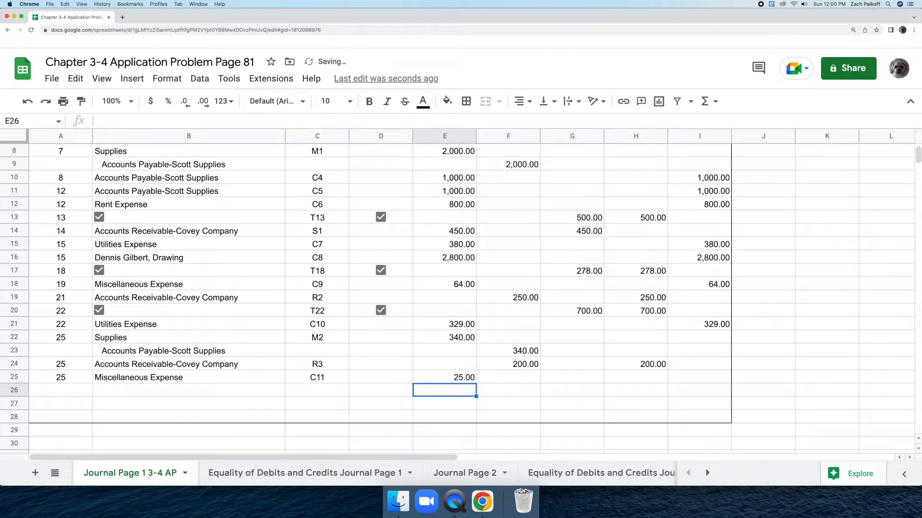
click(692, 378)
text(25)
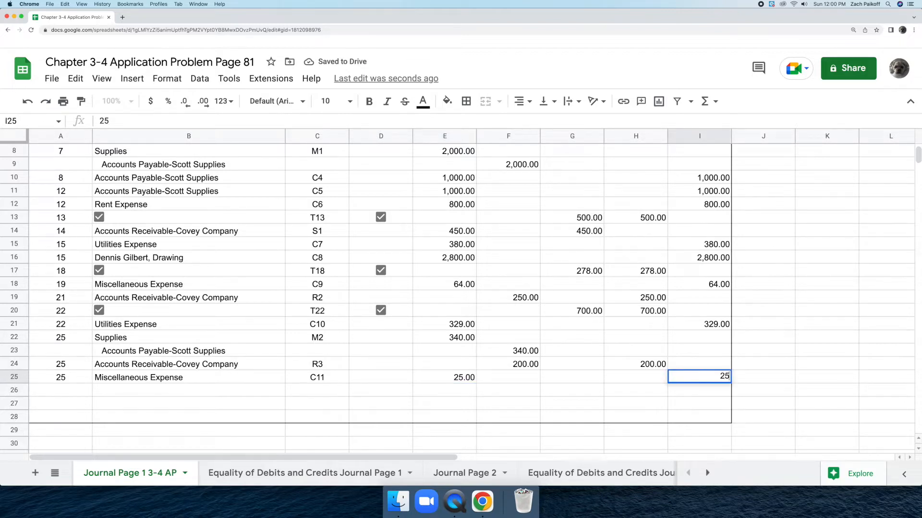
key(Return)
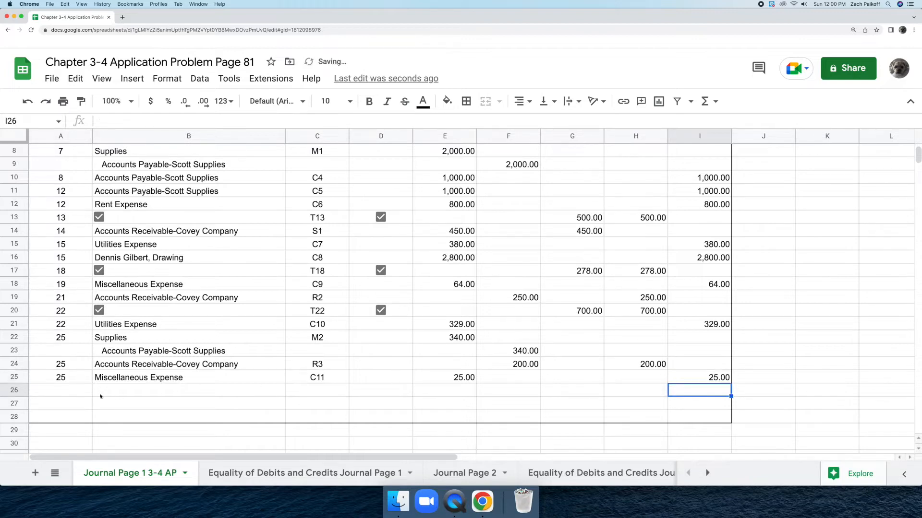
Step: Begin the row 26 journal entry with date 26 in A26 and account title Accounts Receivable-Covey Company in B26
double_click(78, 390)
text(26)
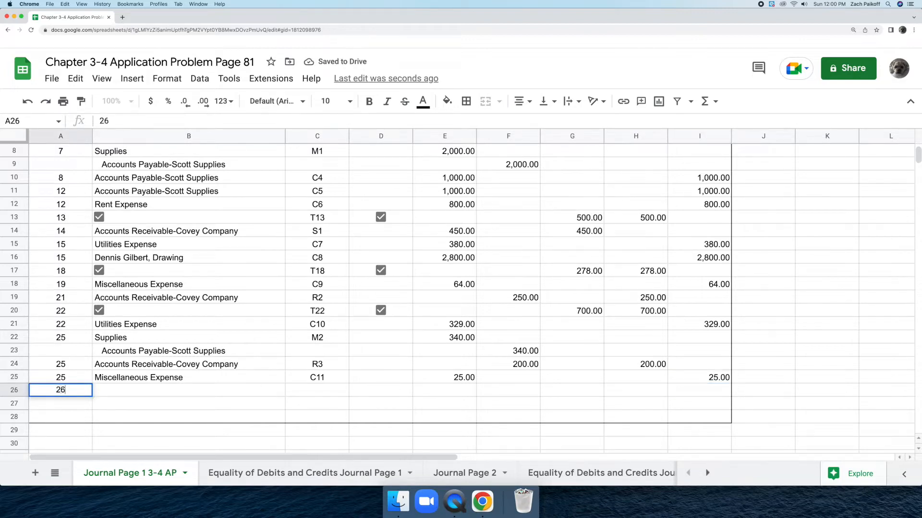
key(Return)
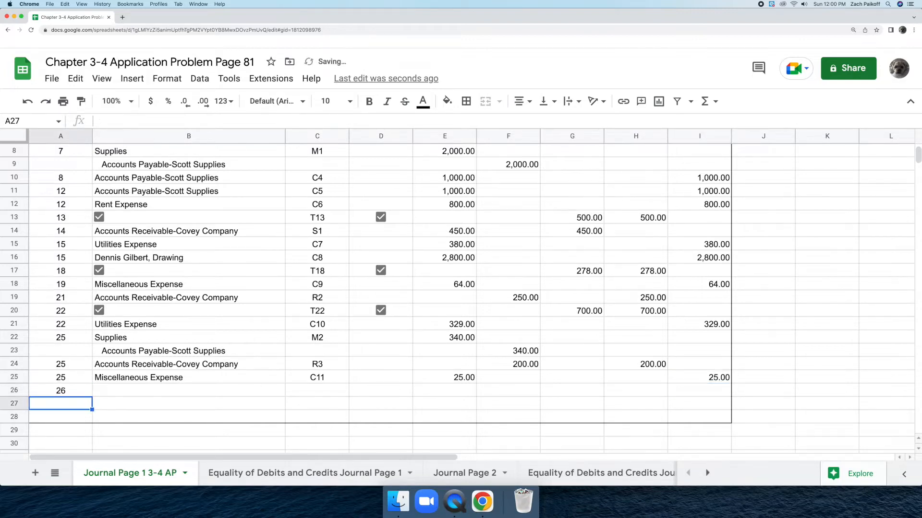
double_click(109, 391)
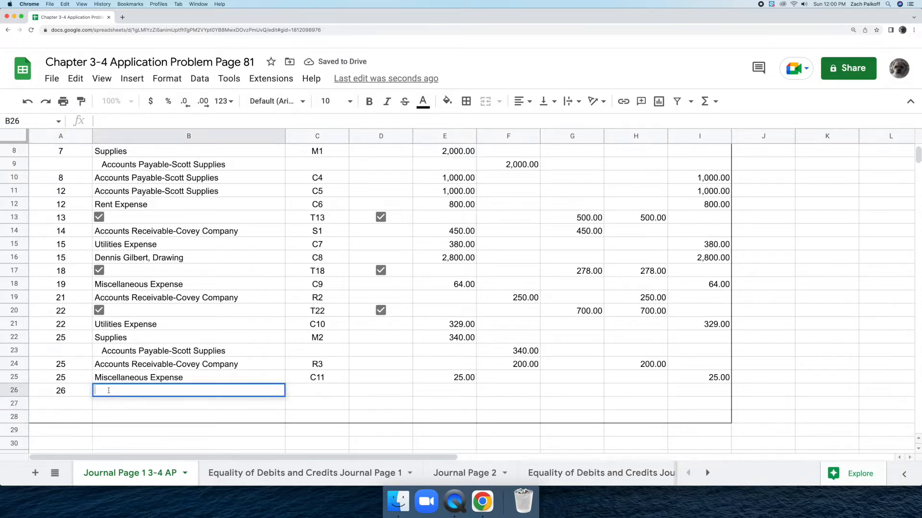
text(Accounts Receivable-Covey Company)
key(Return)
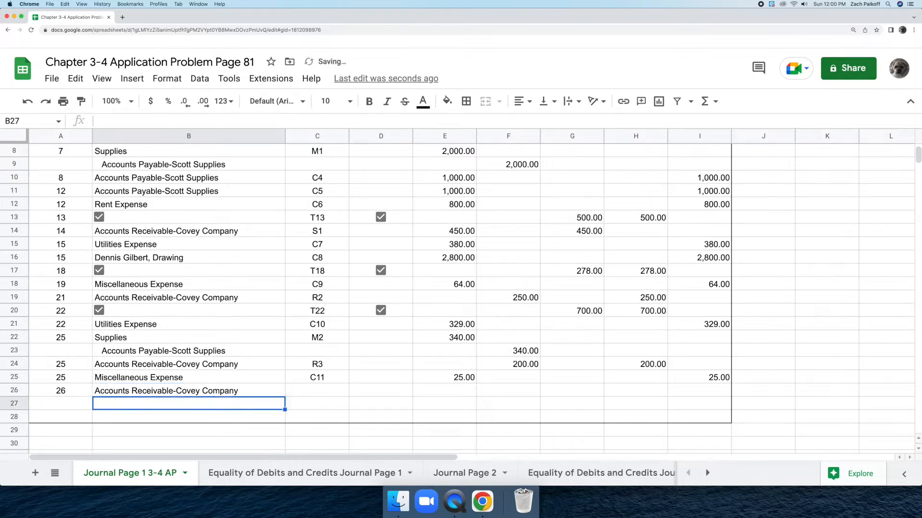
Step: Enter S2 as the document number for the row 26 journal entry in cell C26
click(304, 391)
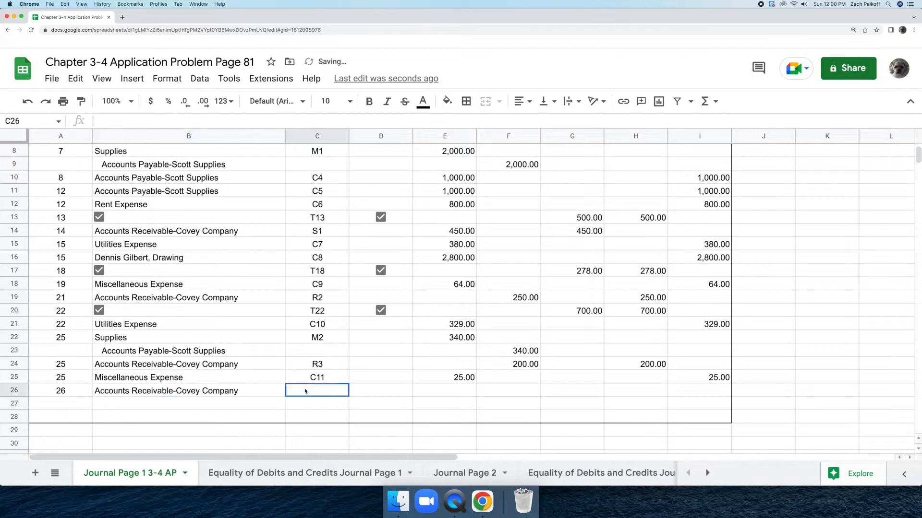
double_click(305, 389)
text(S2)
key(Return)
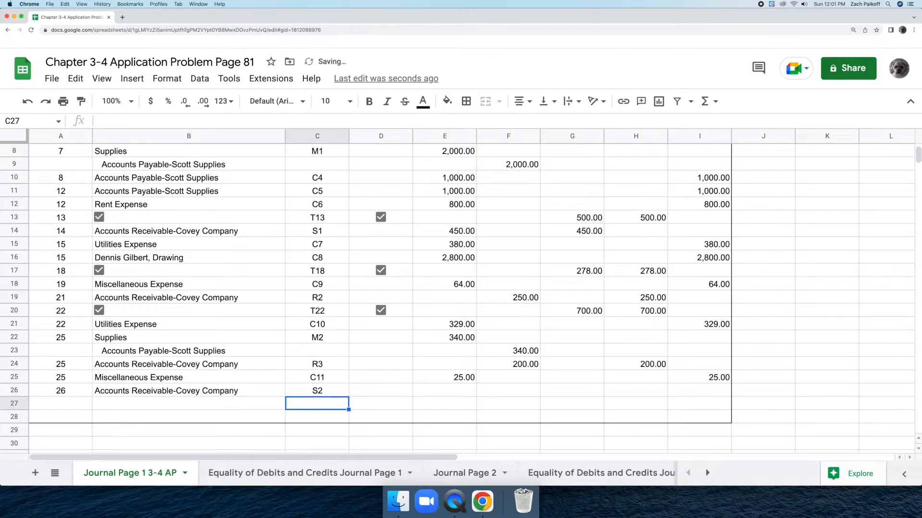
Step: Record the row 26 sale on account by entering 800 in cells E26 and G26
double_click(427, 390)
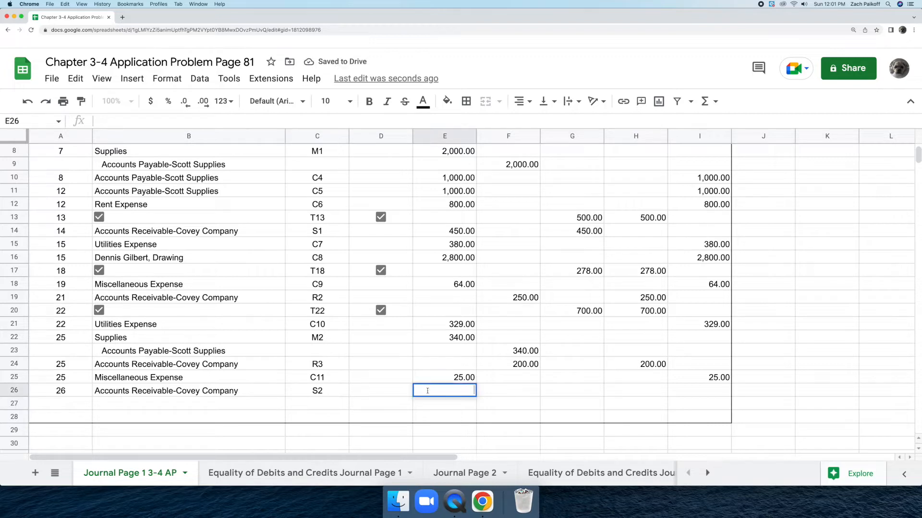
text(800)
key(Return)
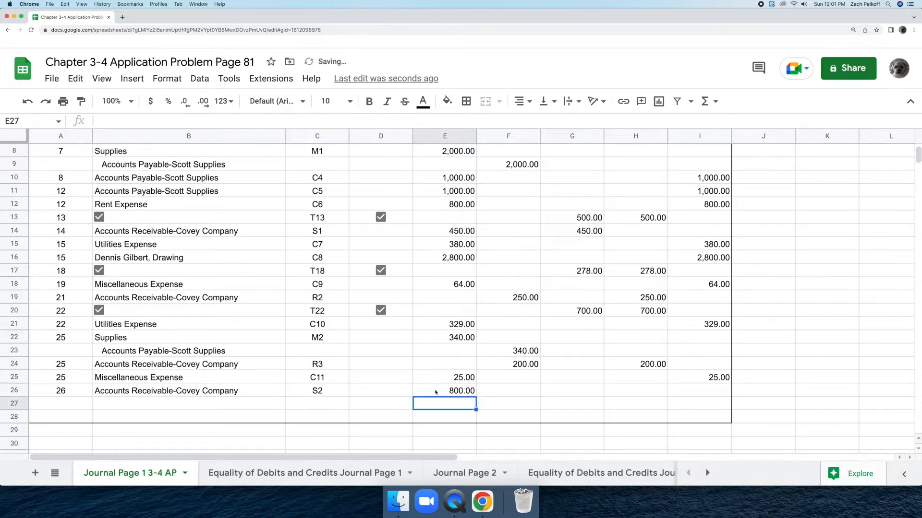
double_click(565, 390)
text(800)
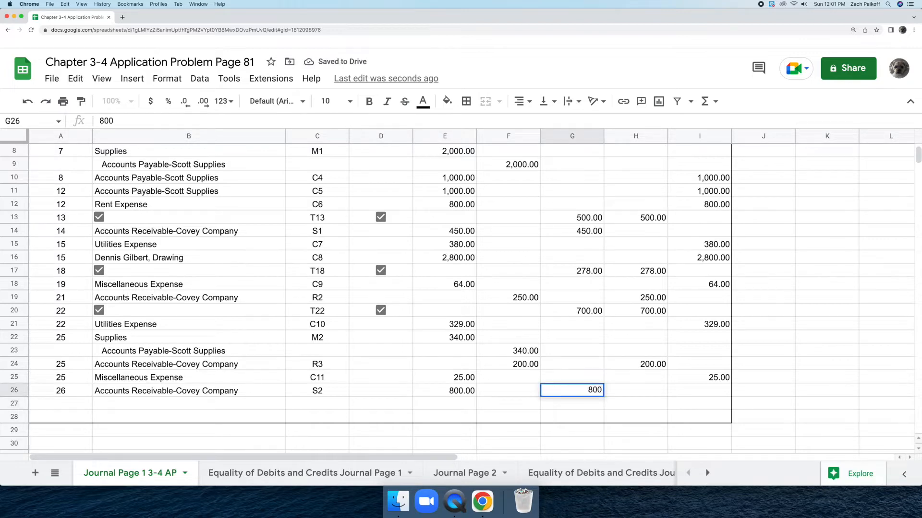
key(Return)
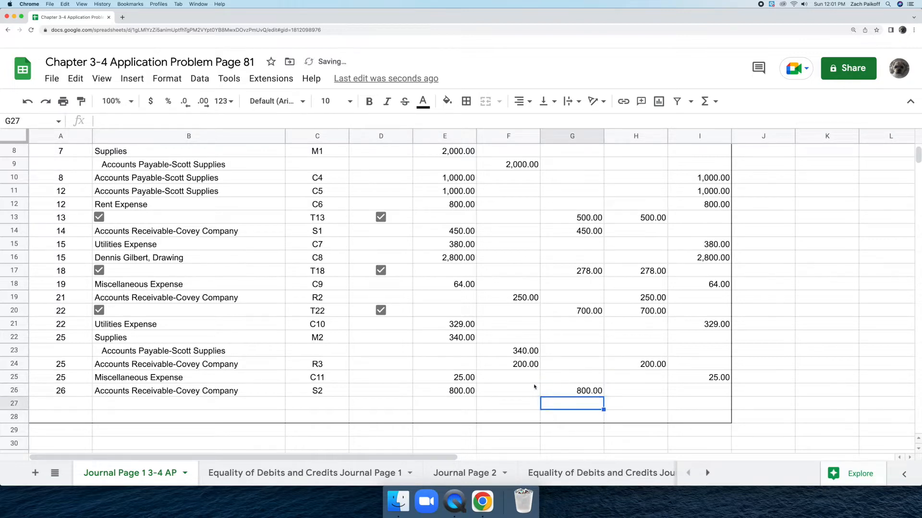
Step: Begin the row 27 journal entry with date 26 in A27 and account title Supplies in B27
double_click(75, 403)
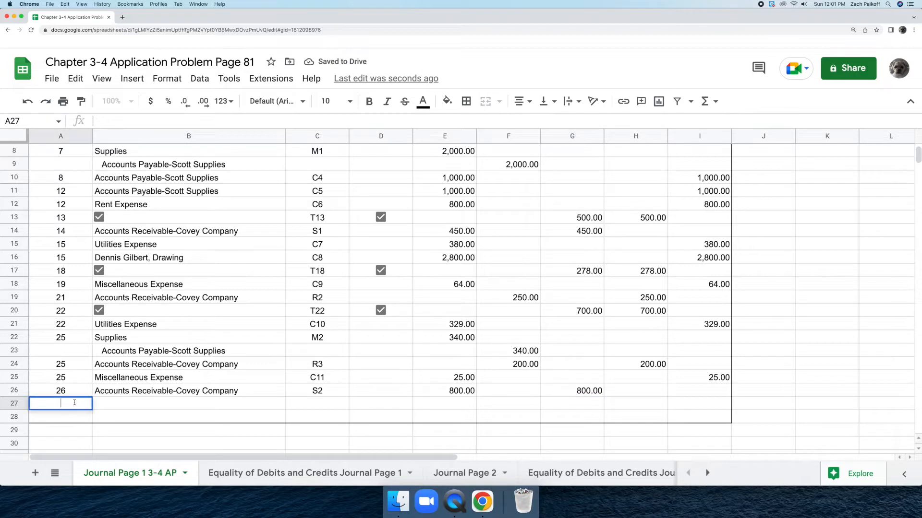
text(26)
key(Return)
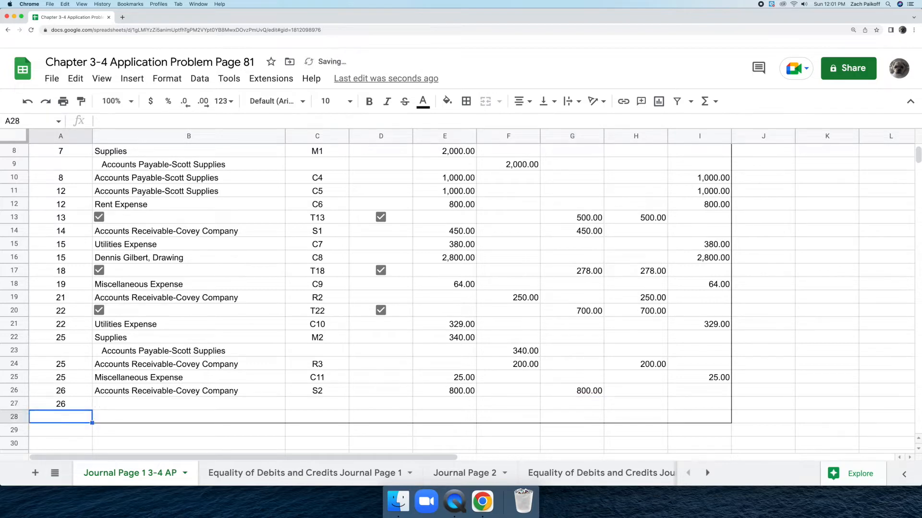
double_click(113, 403)
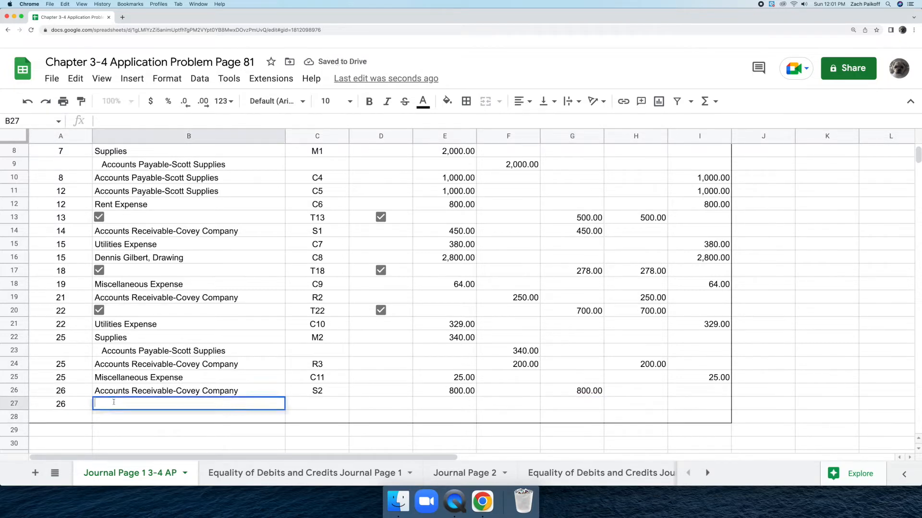
text(Supplies)
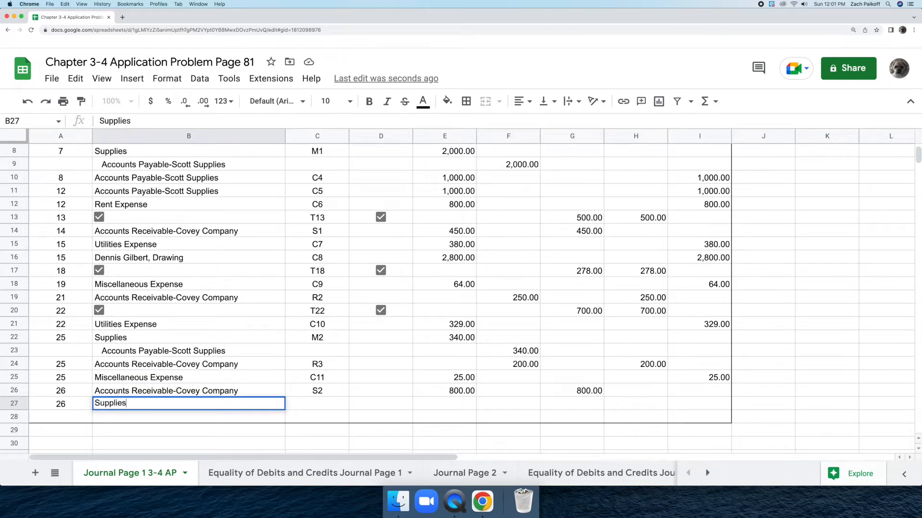
key(Return)
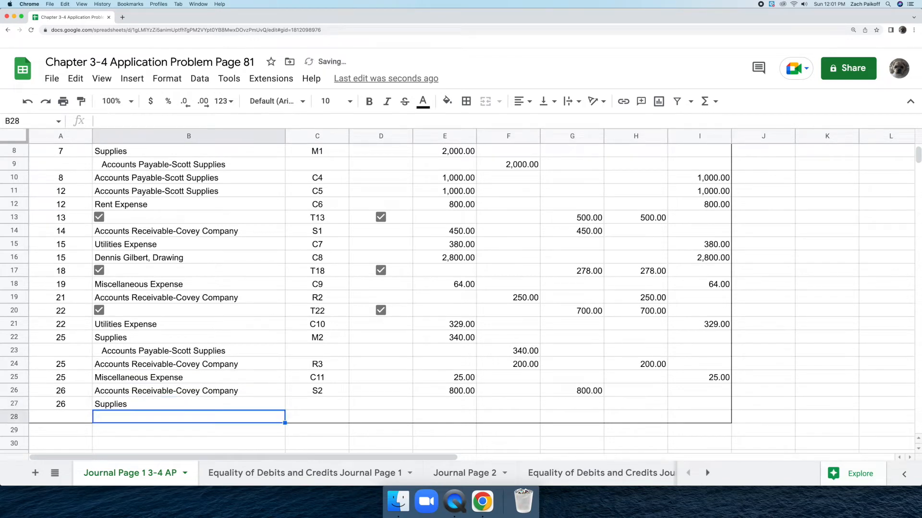
Step: Enter C12 as the document number for the row 27 Supplies entry in cell C27
double_click(307, 404)
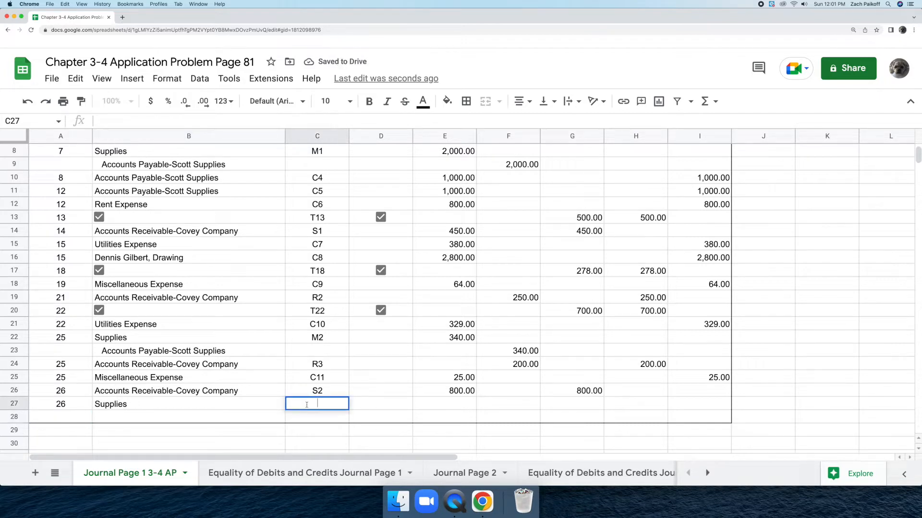
text(C12)
key(Return)
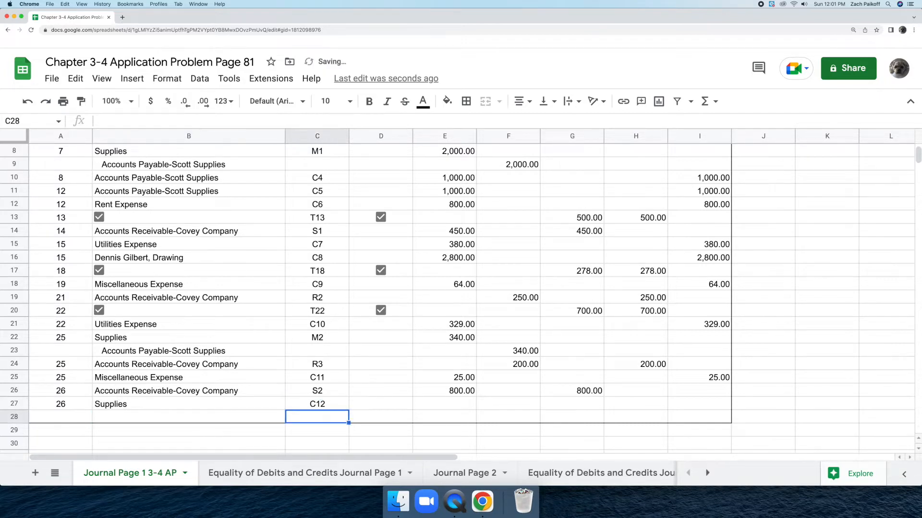
Step: Record the row 27 cash purchase of supplies by entering 44 in cells E27 and I27
double_click(439, 404)
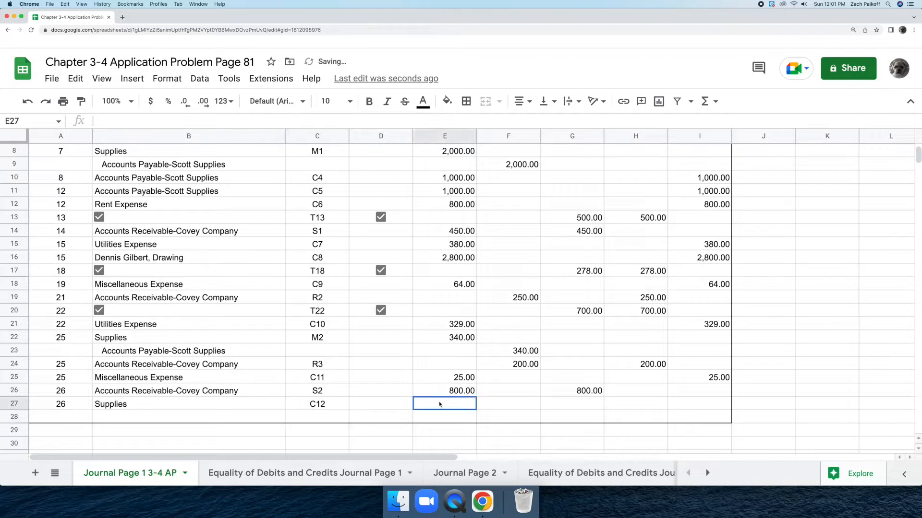
text(44)
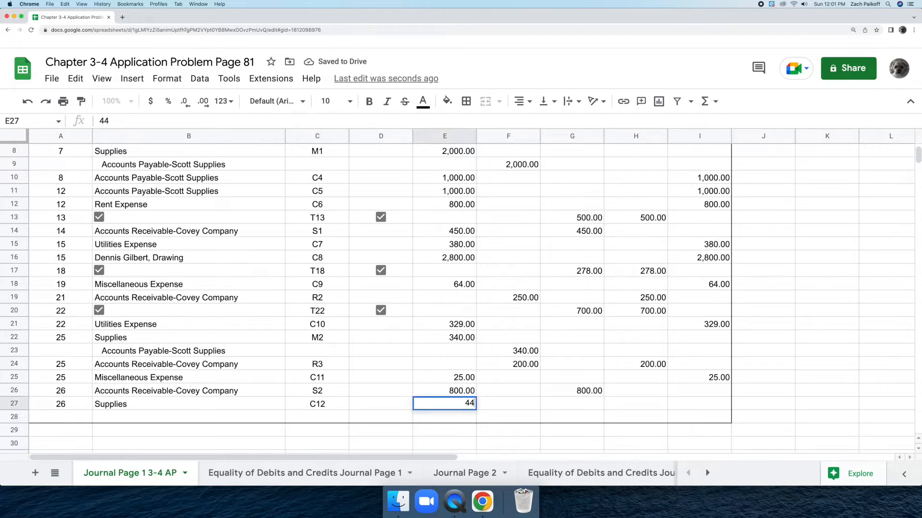
key(Return)
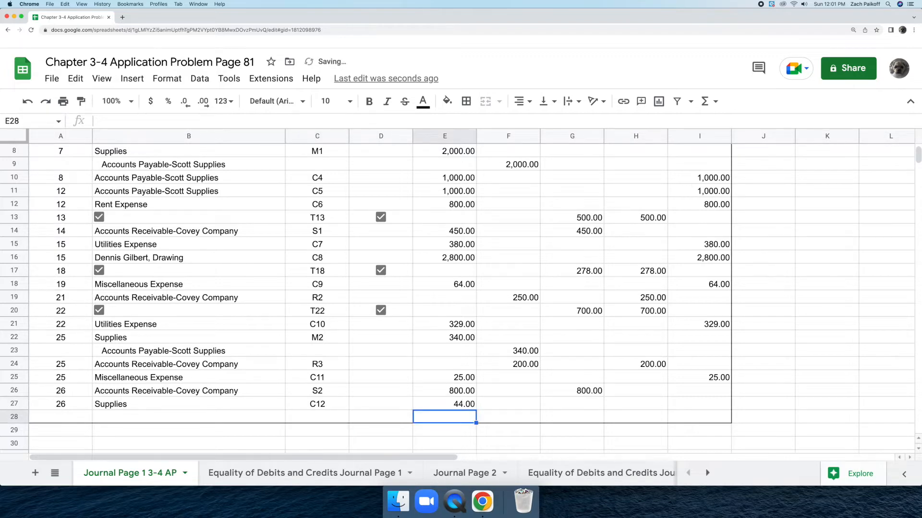
click(694, 401)
text(4)
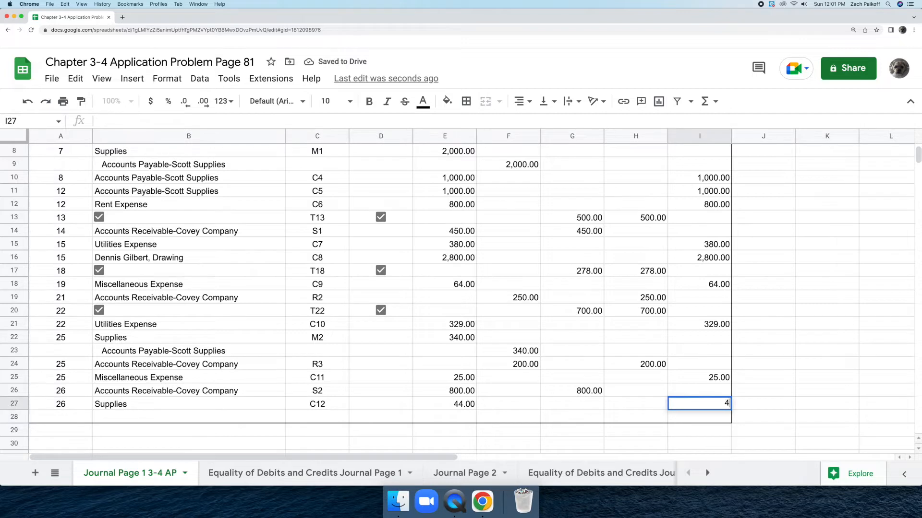
text(4)
key(Return)
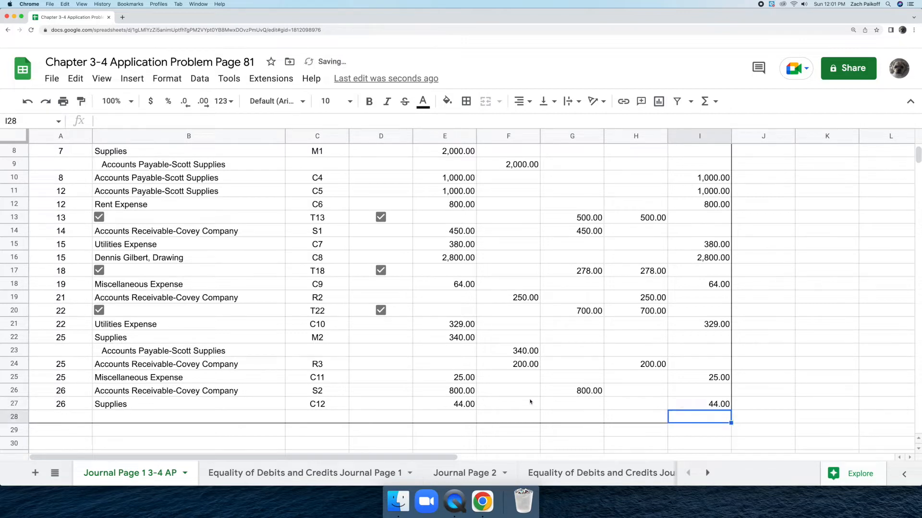
Step: Rule the amount columns by adding a thin solid bottom border to cells E27:I27
drag(426, 407, 680, 414)
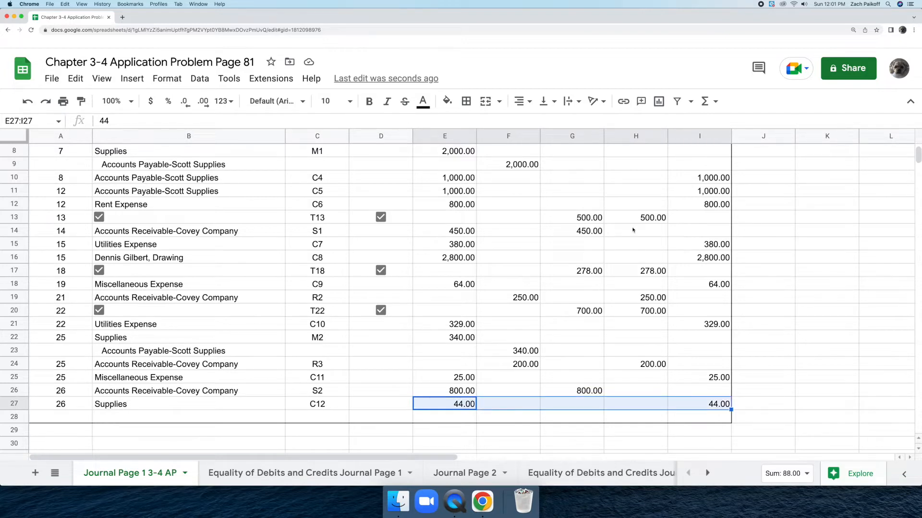
click(465, 101)
click(566, 144)
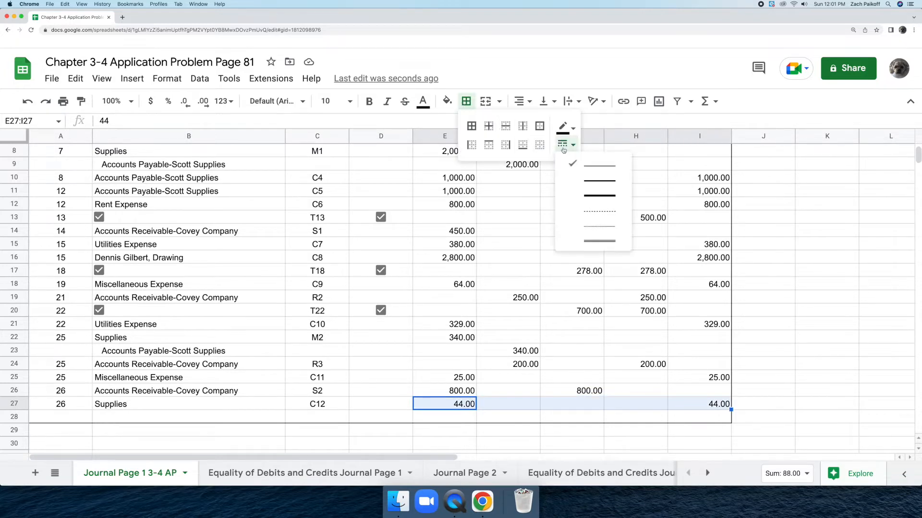
click(593, 164)
click(523, 145)
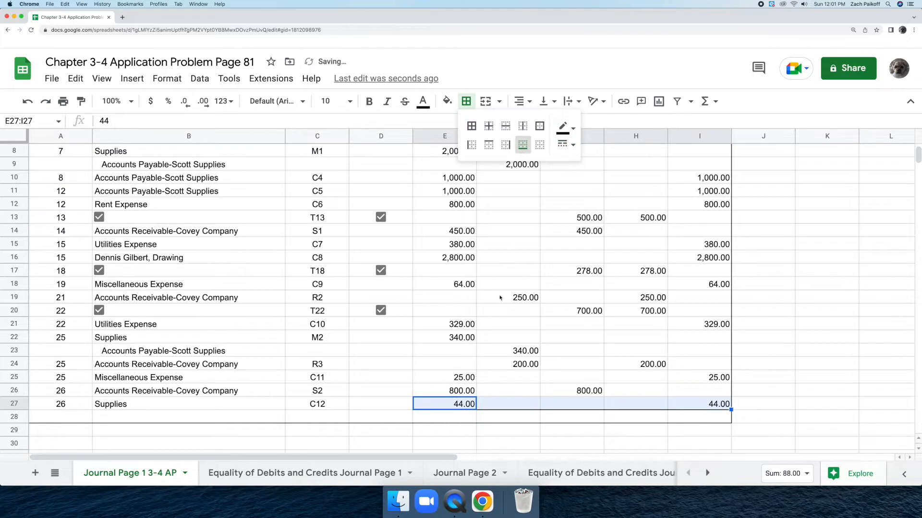
Step: Total the General Debit column in cell E28 with a SUM of E5:E27
click(453, 418)
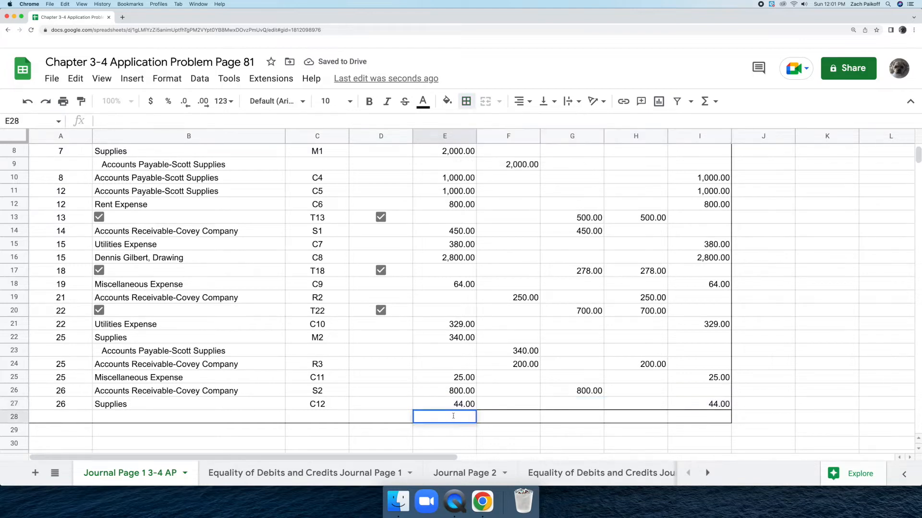
text(=sum)
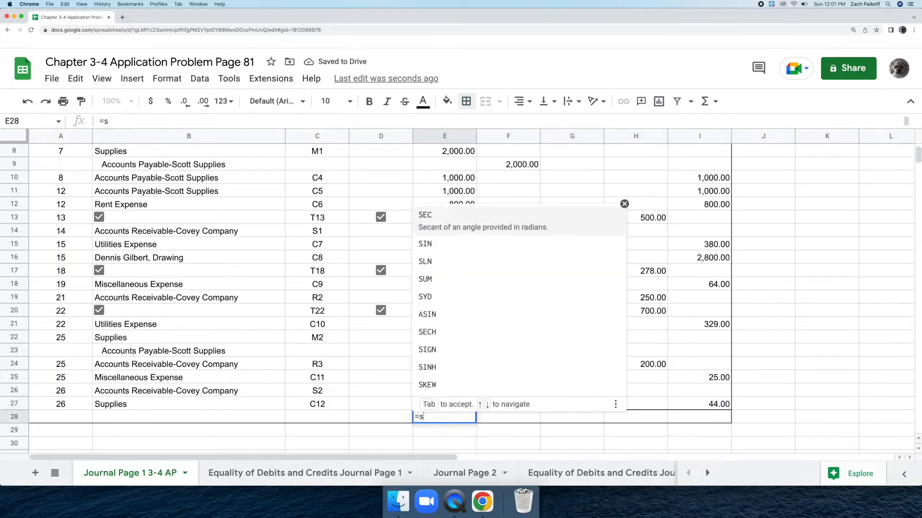
key(Tab)
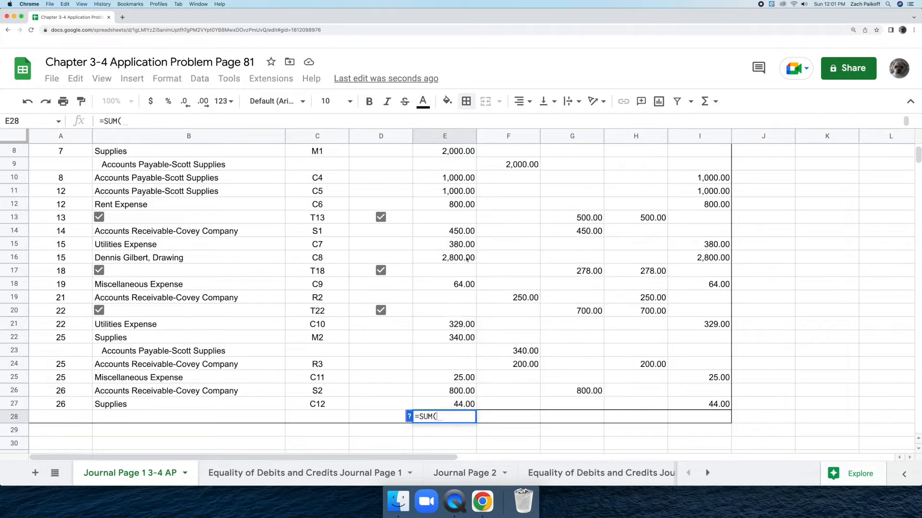
scroll(466, 259, up, 5)
click(436, 216)
drag(437, 219, 463, 417)
click(464, 416)
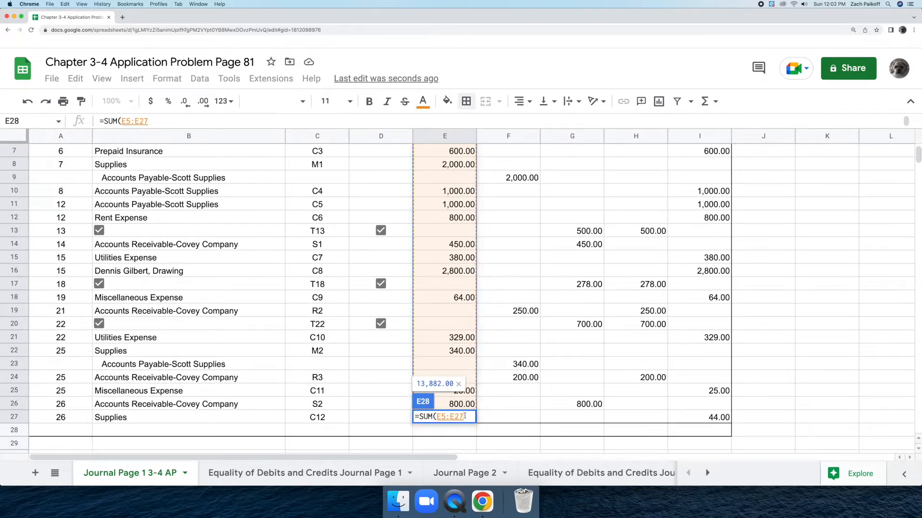
key(Return)
Step: Total the General Credit column in cell F28 with a SUM from F4 down through the column's last credit amount
click(502, 430)
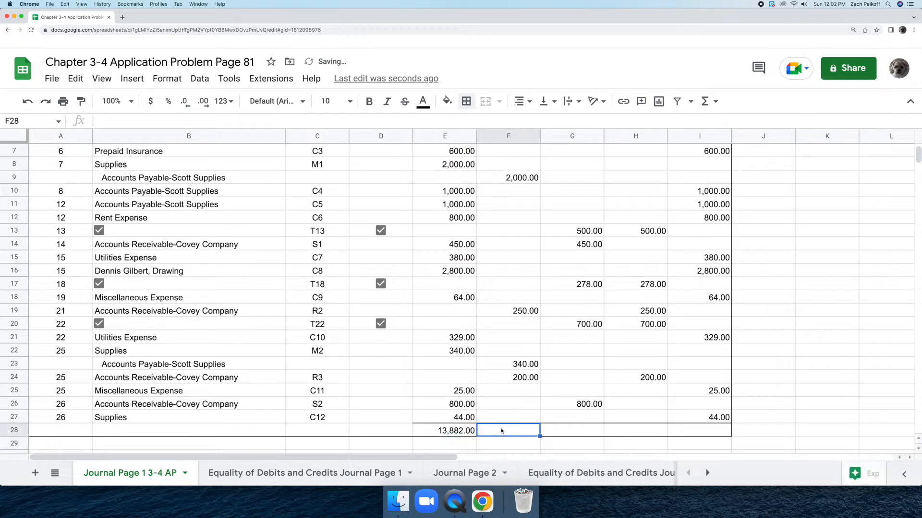
text(=sum)
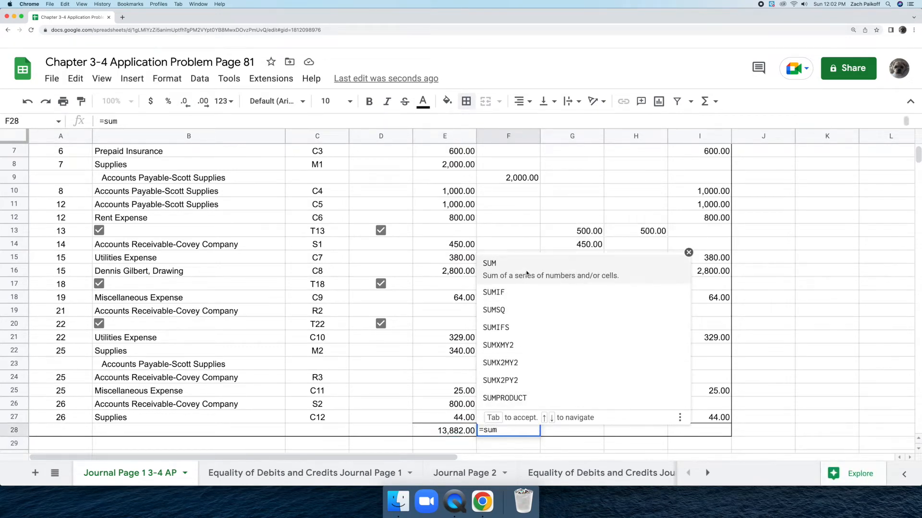
click(527, 273)
scroll(526, 274, up, 3)
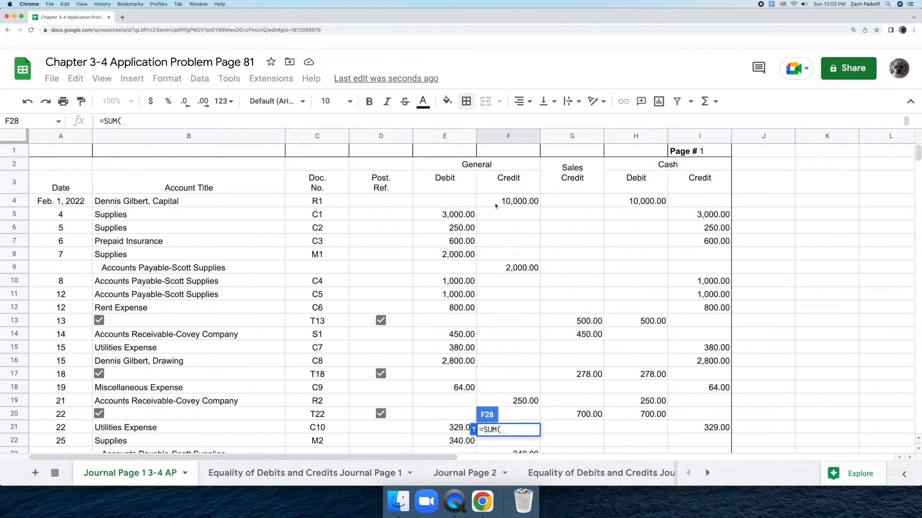
click(496, 202)
drag(500, 214, 535, 368)
key(Return)
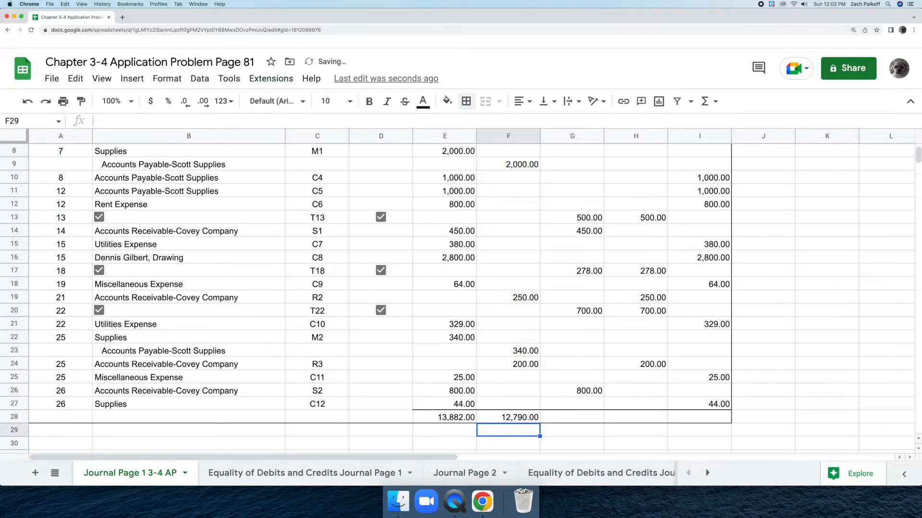
Step: Total the Sales Credit column in cell G28 with a SUM of G13:G26
click(579, 415)
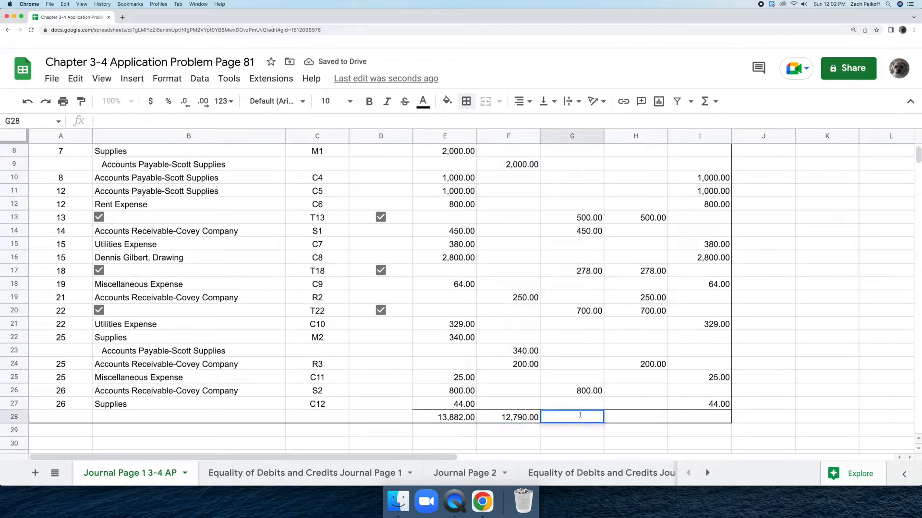
text(=sum)
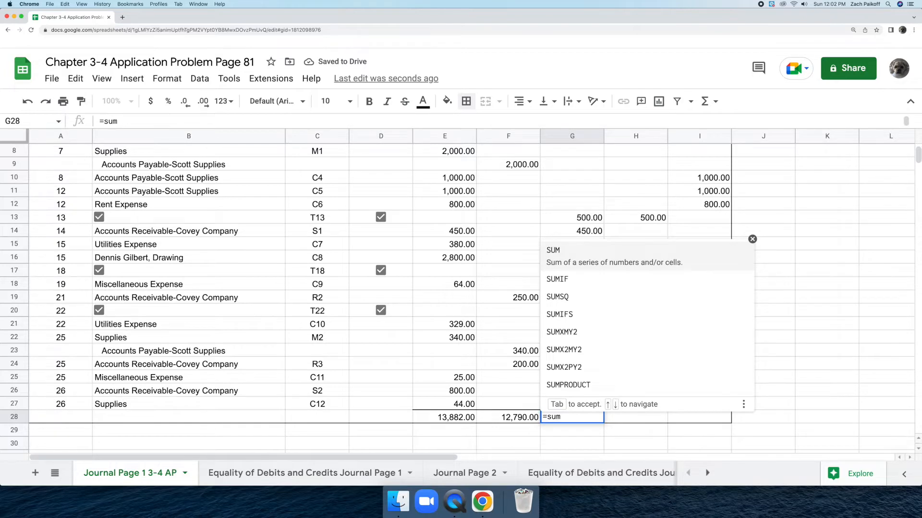
click(595, 257)
scroll(595, 259, up, 2)
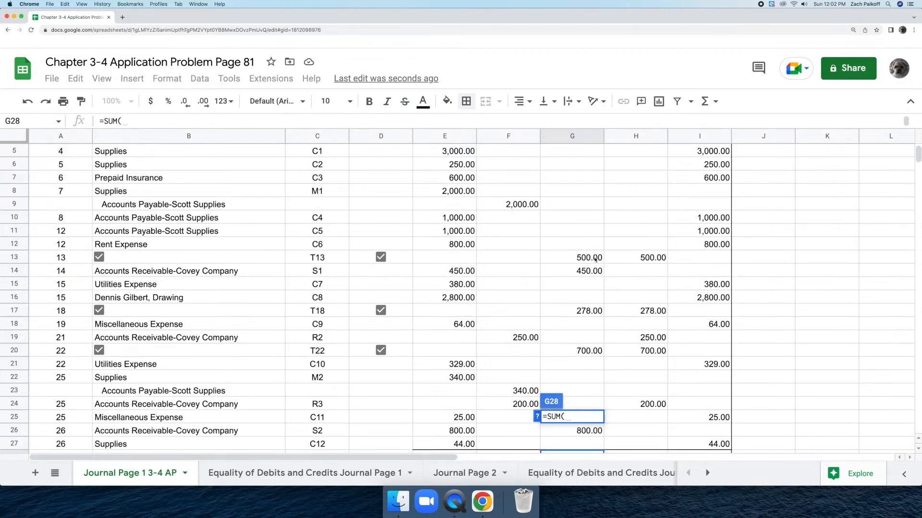
scroll(583, 258, up, 1)
scroll(576, 258, down, 1)
click(565, 256)
drag(565, 256, 595, 431)
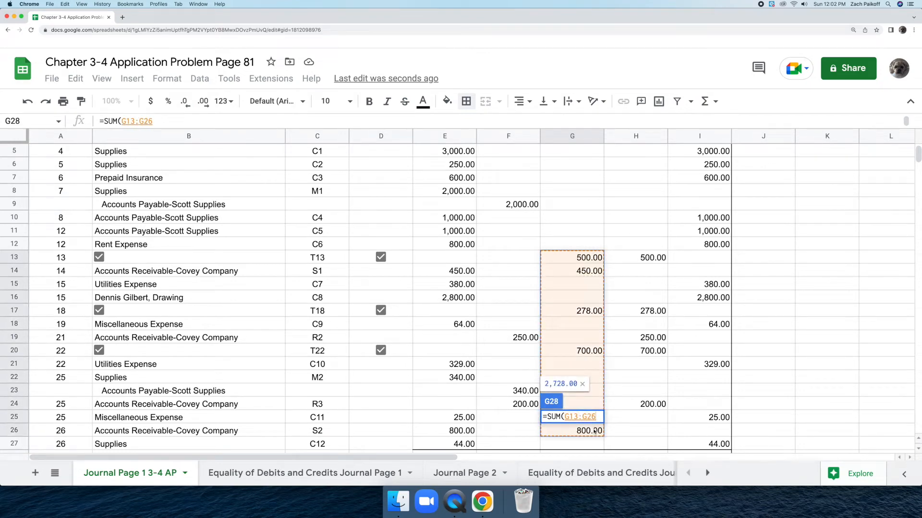
key(Return)
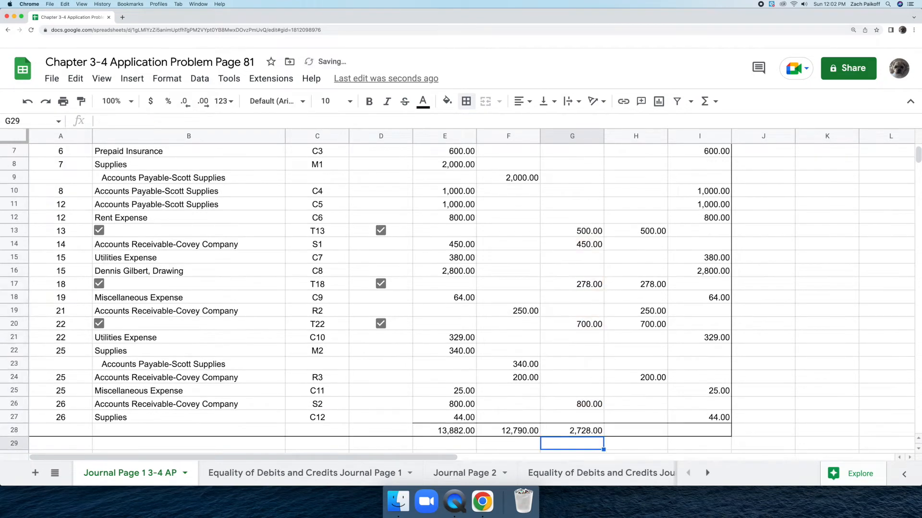
Step: Total the Cash Debit column in cell H28 with a SUM of H4:H24
click(621, 431)
text(=sum)
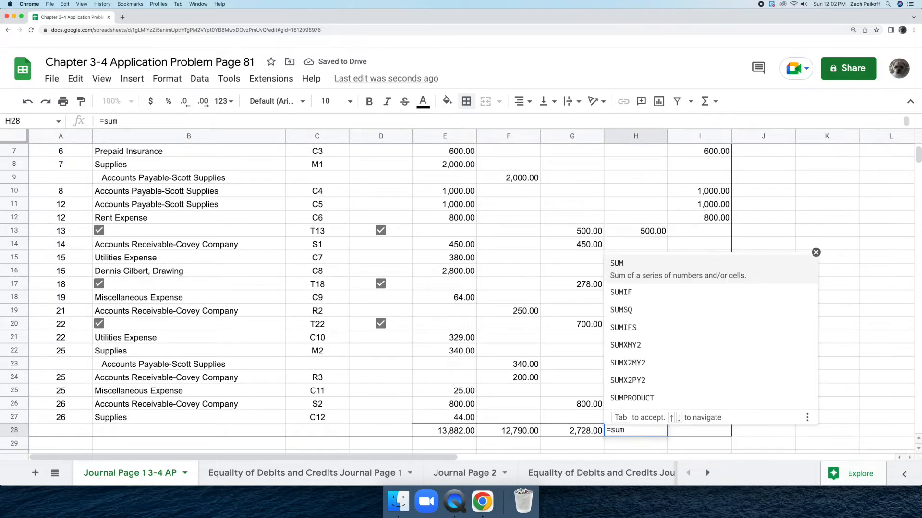
click(654, 272)
scroll(649, 264, up, 2)
click(642, 175)
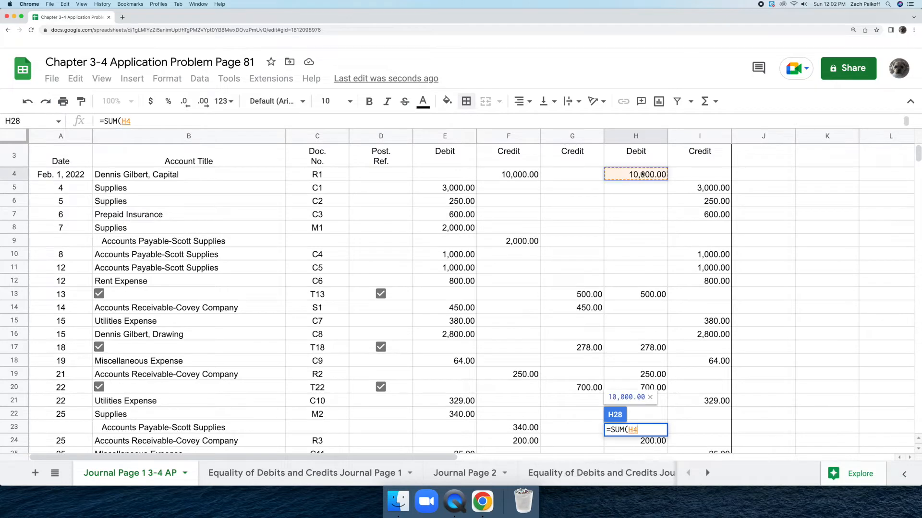
drag(645, 175, 657, 368)
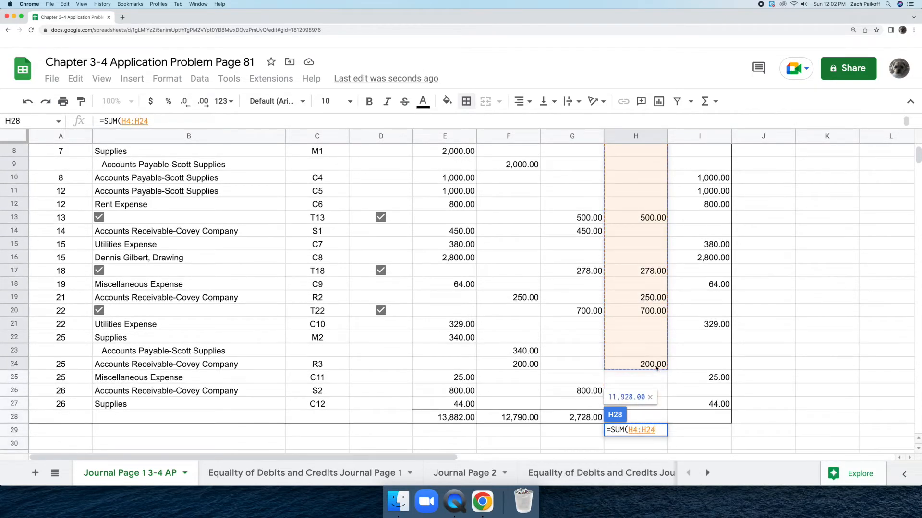
key(Return)
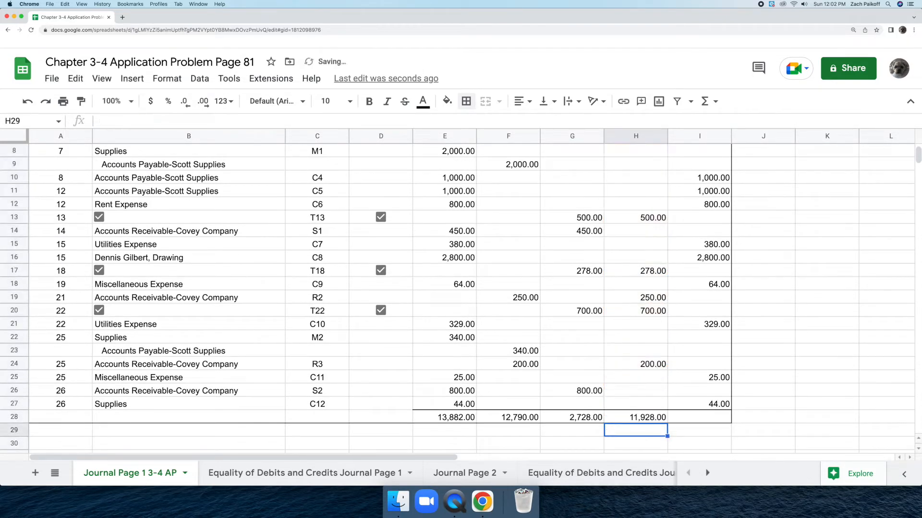
Step: Total the Cash Credit column in cell I28 with a SUM of I5:I27
click(706, 416)
text(=)
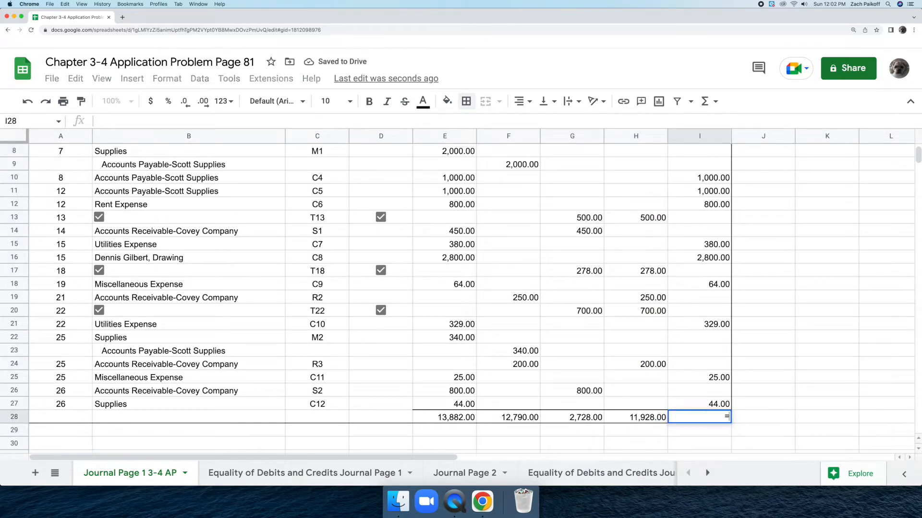
text(sum)
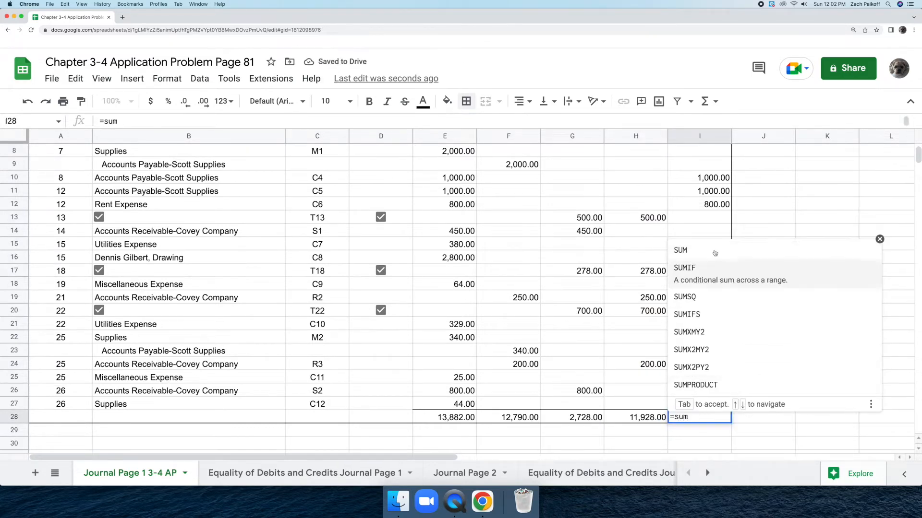
key(Tab)
scroll(712, 258, up, 1)
scroll(712, 258, up, 5)
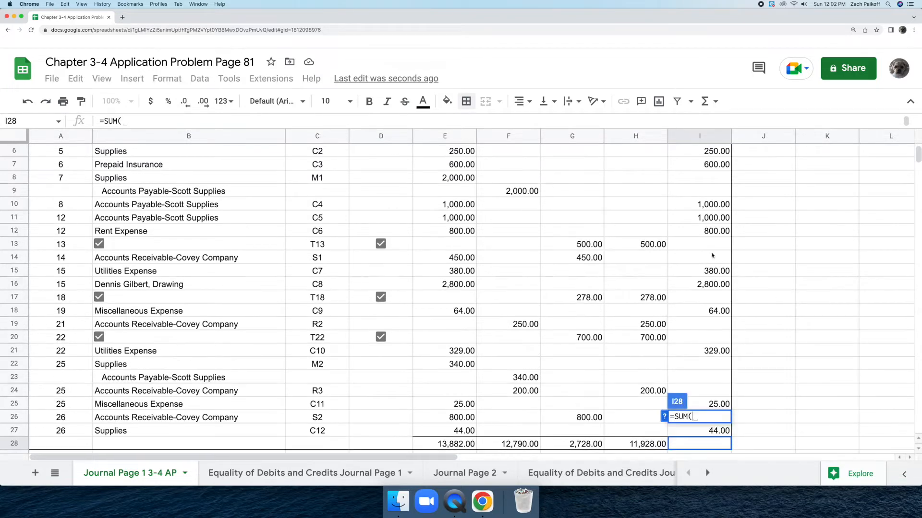
drag(688, 216, 704, 409)
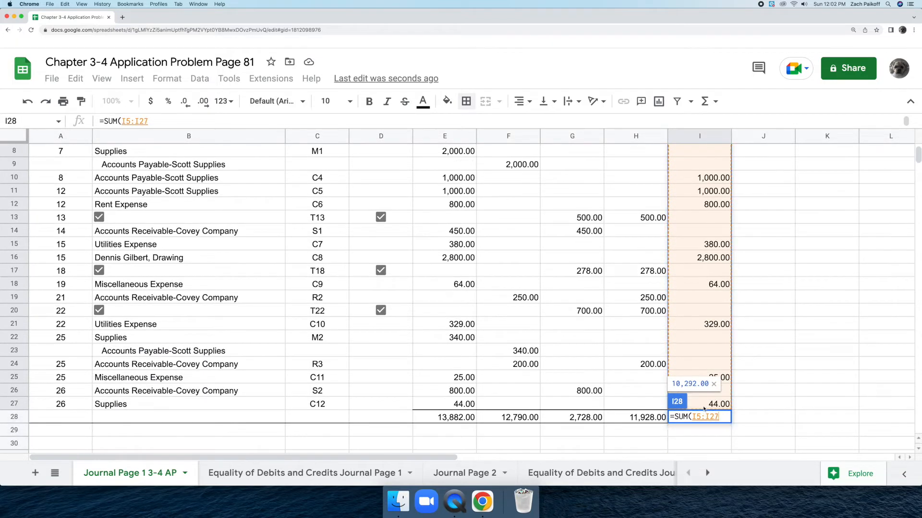
key(Return)
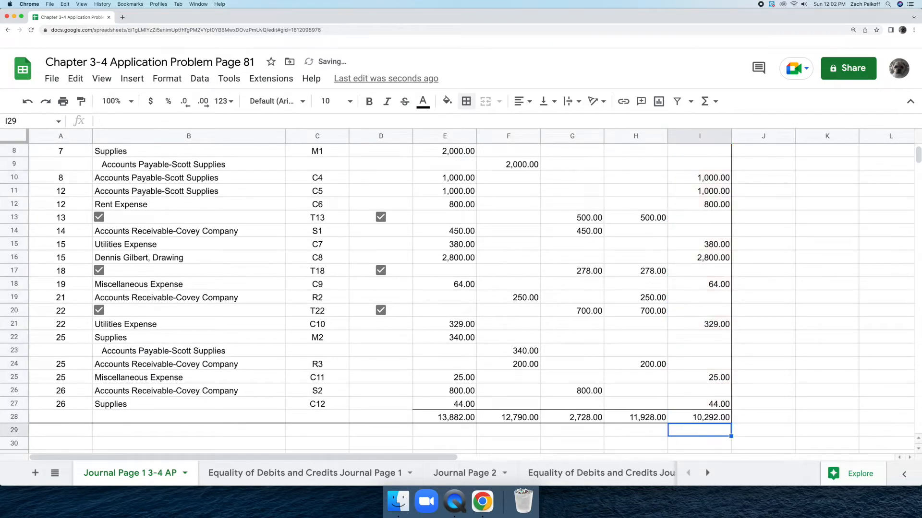
click(863, 417)
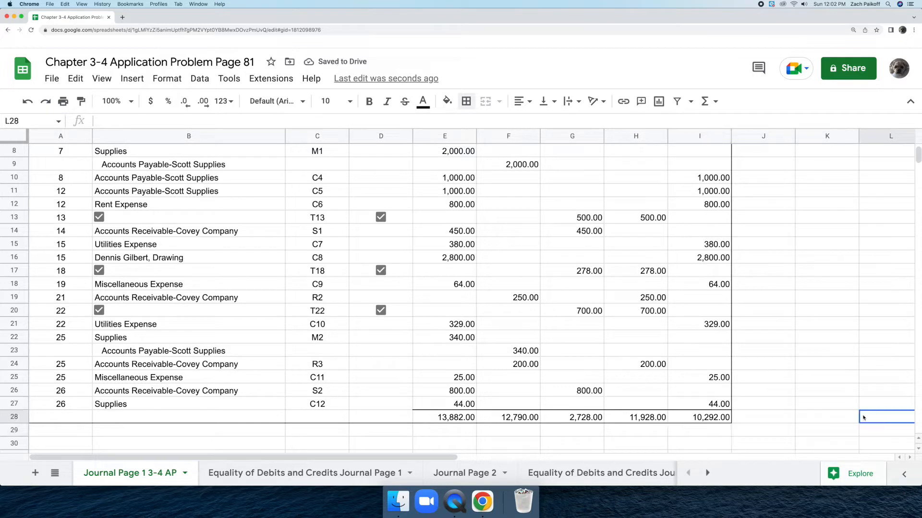
Step: On the Equality of Debits and Credits Journal Page 1 sheet, enter the debit column totals: General 13,882 and Cash 11,928
click(335, 476)
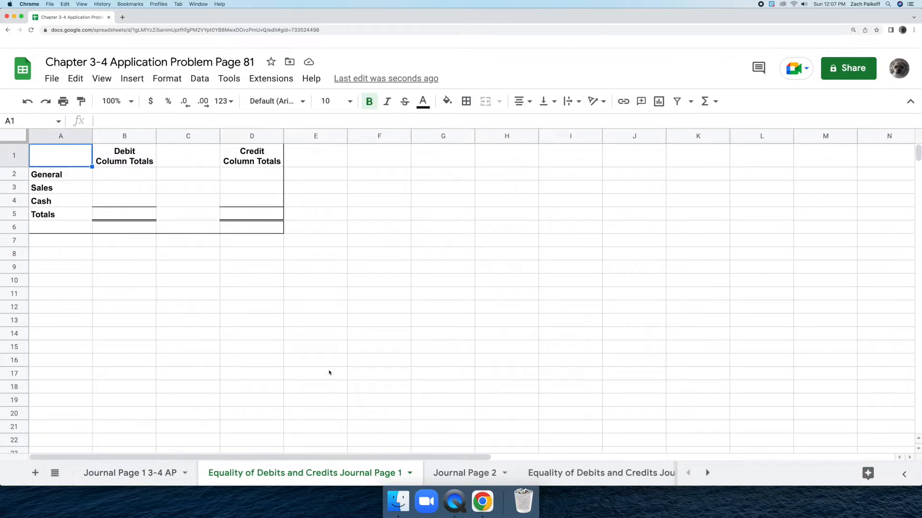
double_click(145, 174)
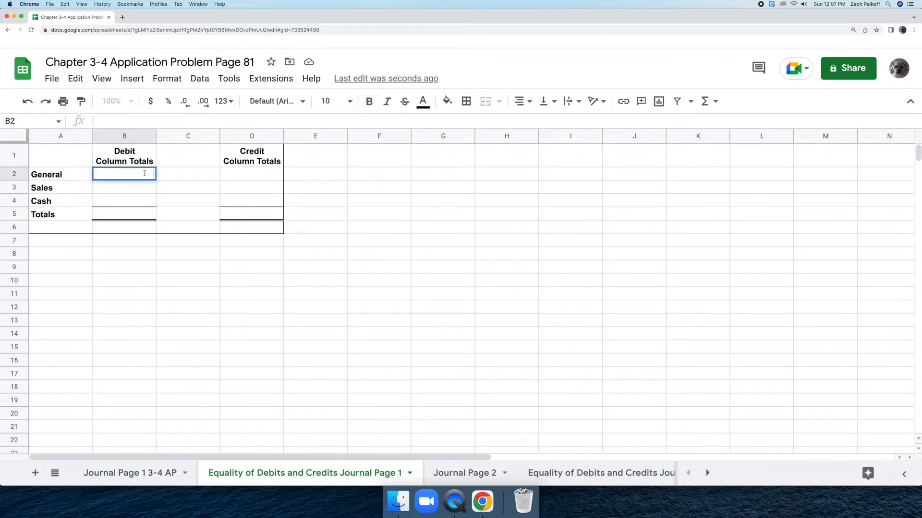
text(13,882)
key(Return)
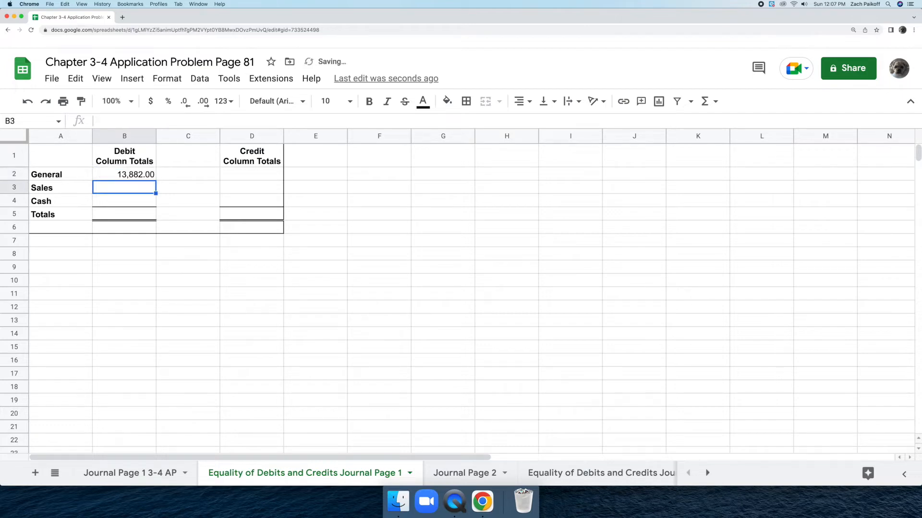
double_click(139, 201)
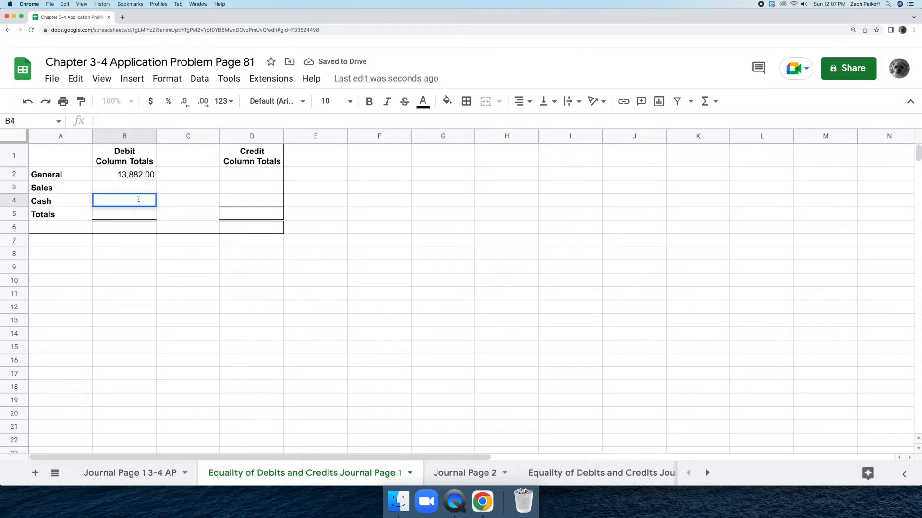
text(11928)
key(Return)
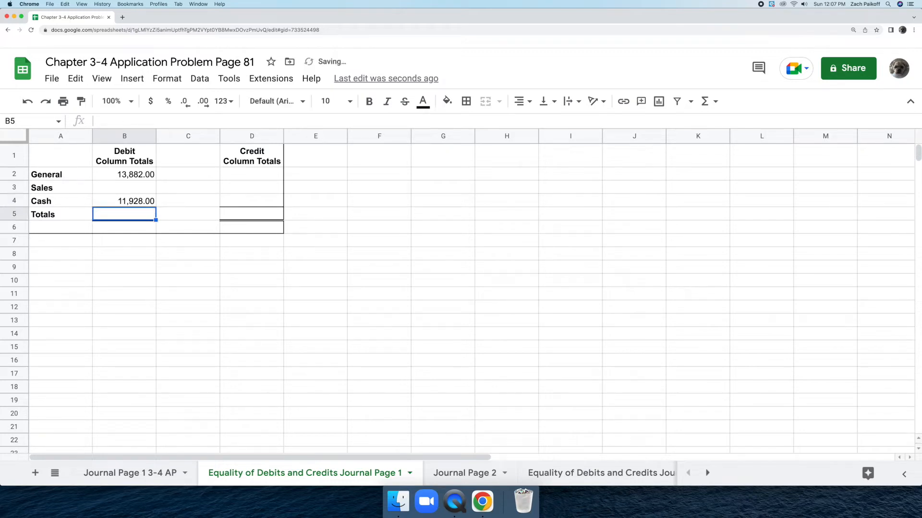
Step: Total the debit column in cell B5 by adding the General and Cash amounts, B2+B4
double_click(145, 215)
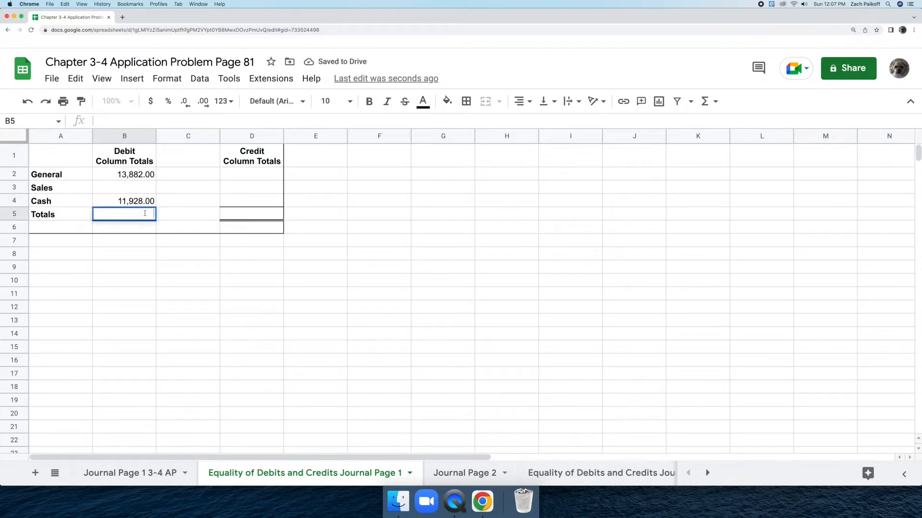
text(=)
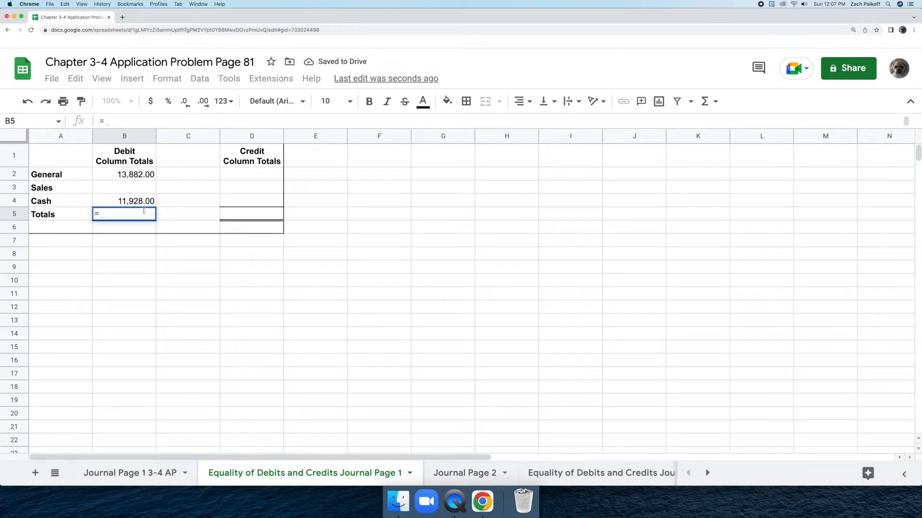
click(145, 178)
text(+)
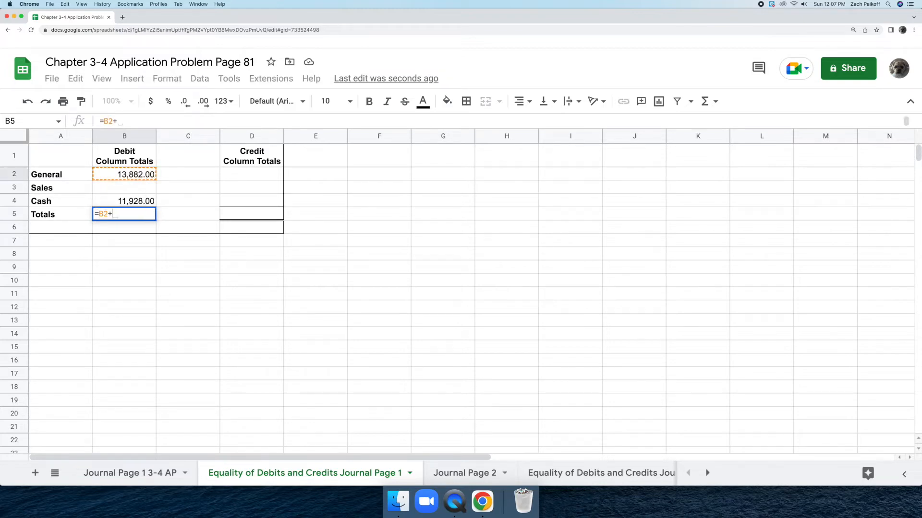
click(148, 203)
key(Return)
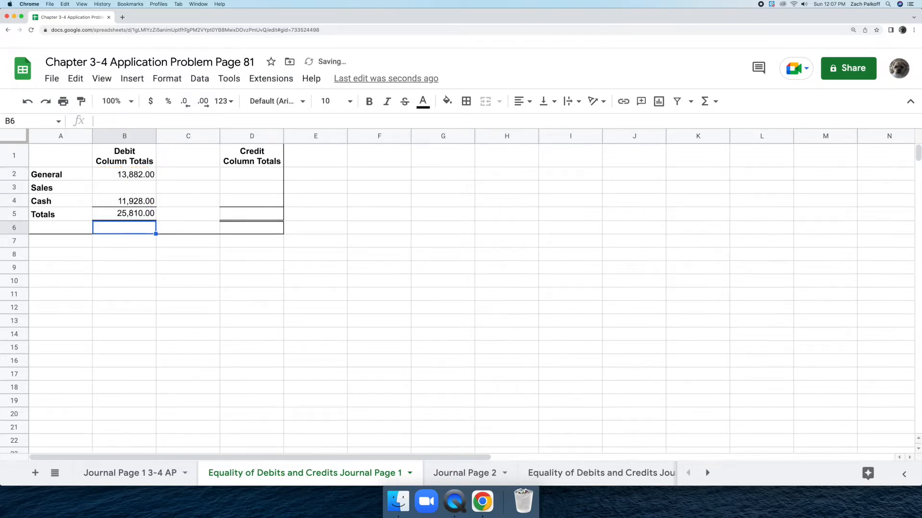
Step: Enter the credit column totals in D2:D4: General 12,790, Sales 2,728 and Cash 10,292
double_click(235, 174)
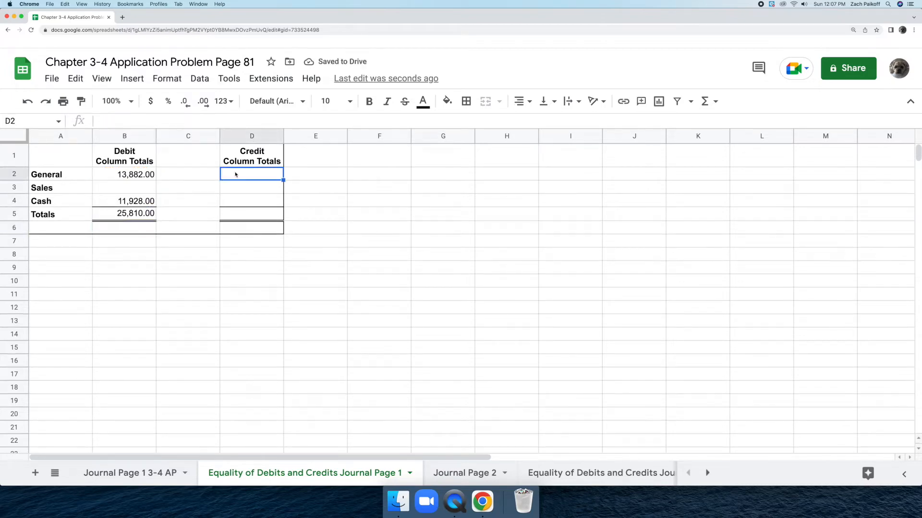
text(12,790)
key(Return)
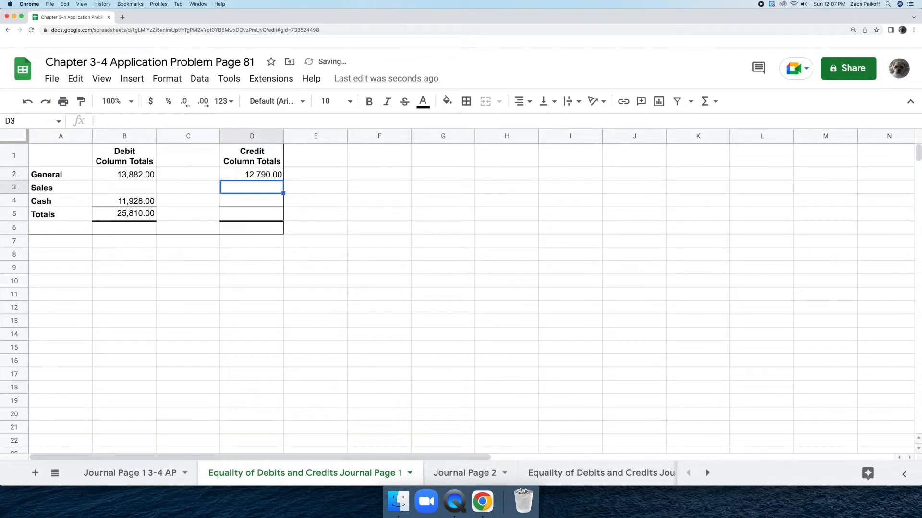
double_click(243, 187)
text(2728)
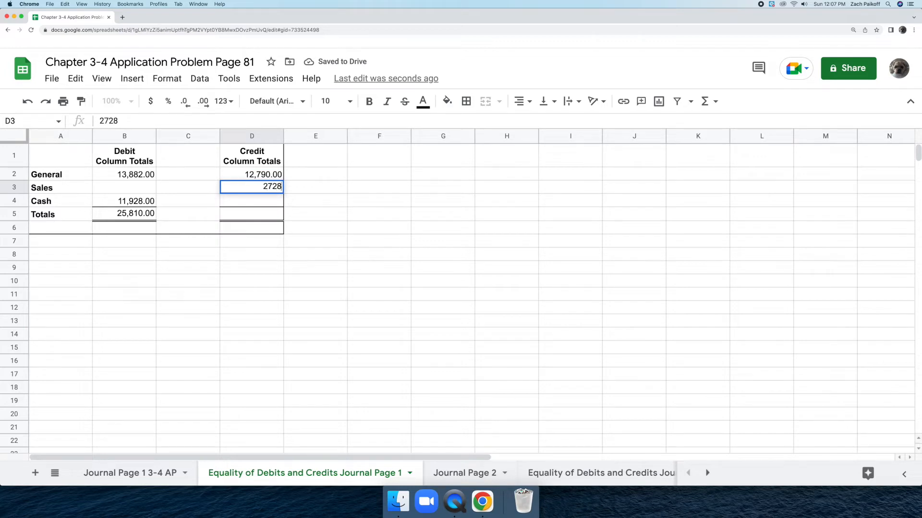
key(Return)
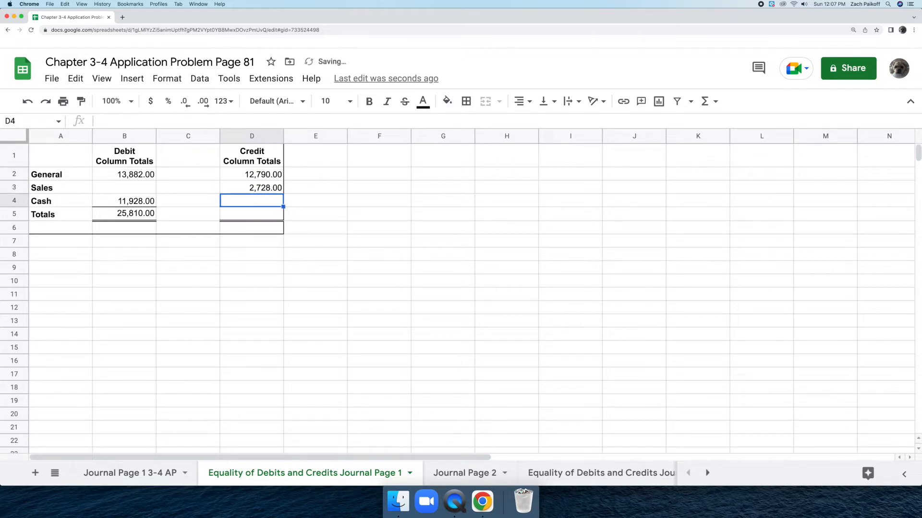
double_click(243, 201)
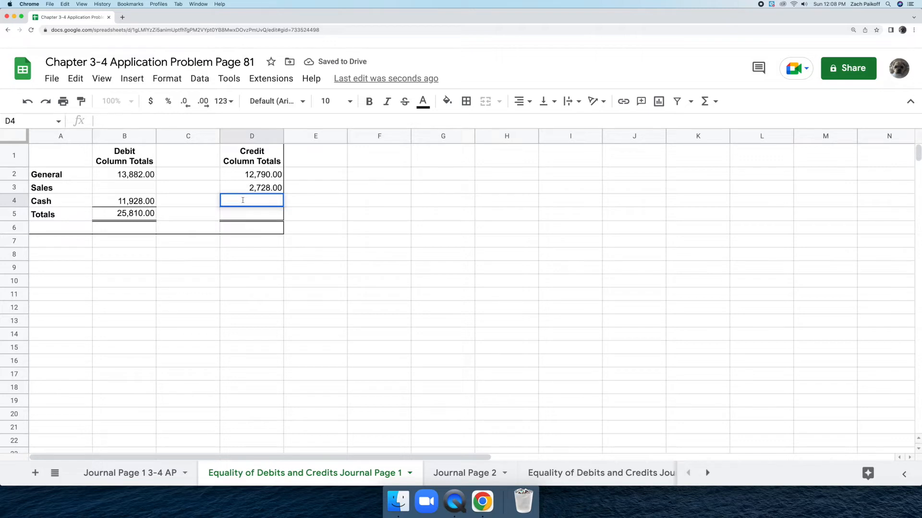
text(10292)
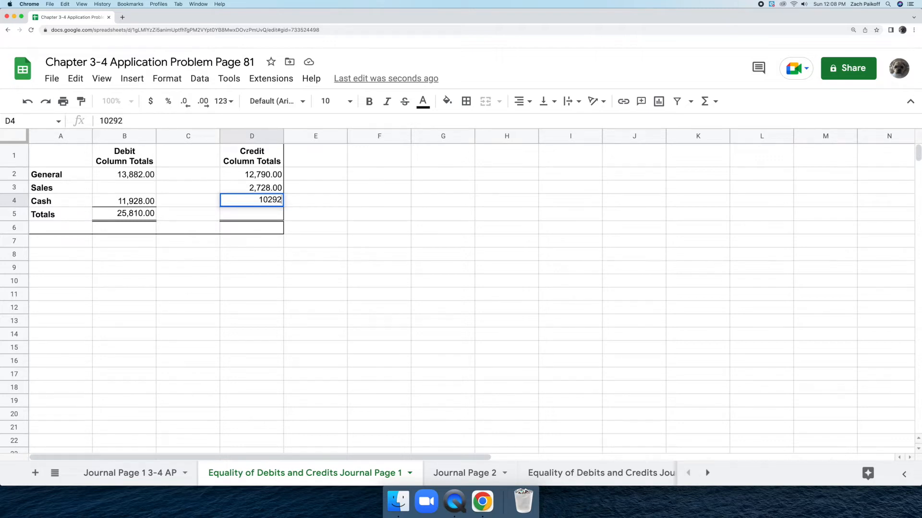
key(Return)
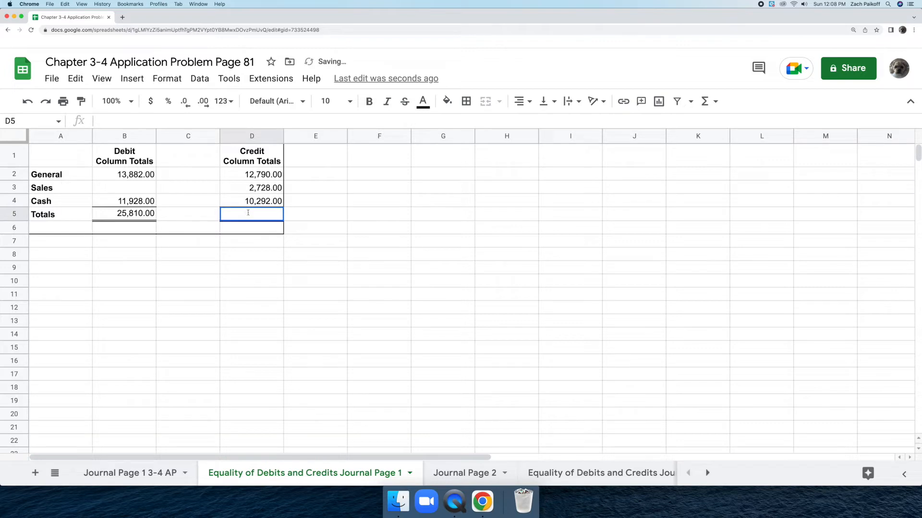
Step: Total the credit column in cell D5 with a SUM of D2:D4
text(=sum)
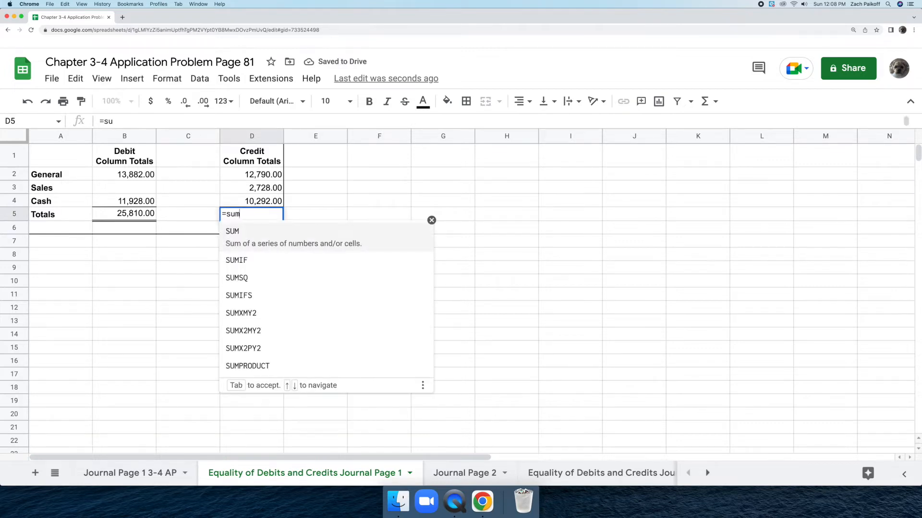
click(262, 243)
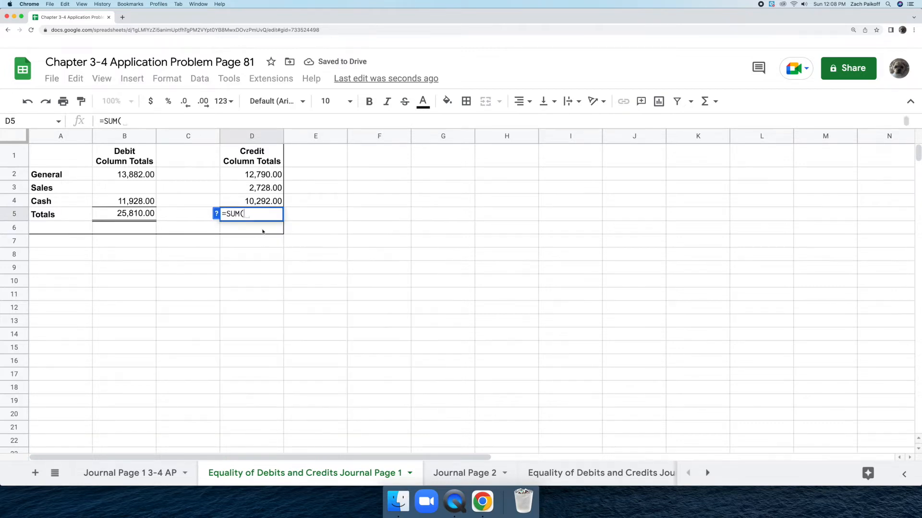
click(274, 175)
drag(275, 176, 279, 202)
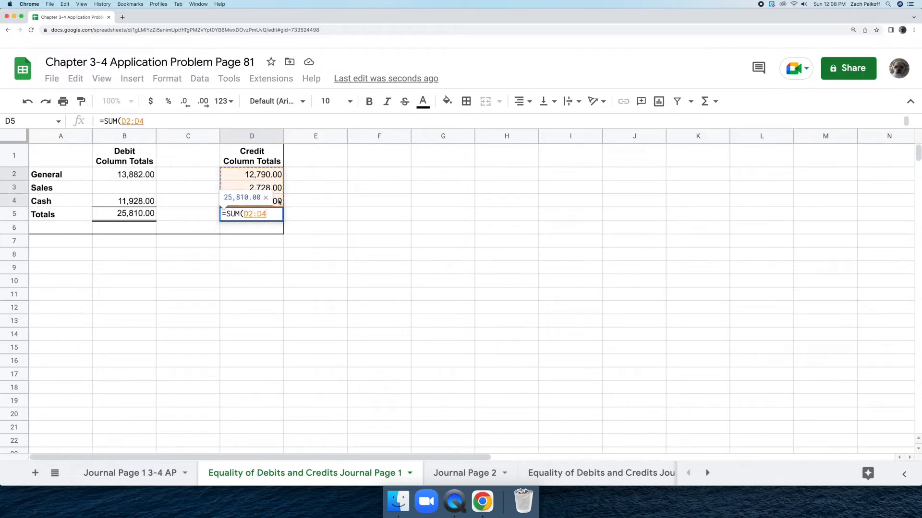
key(Return)
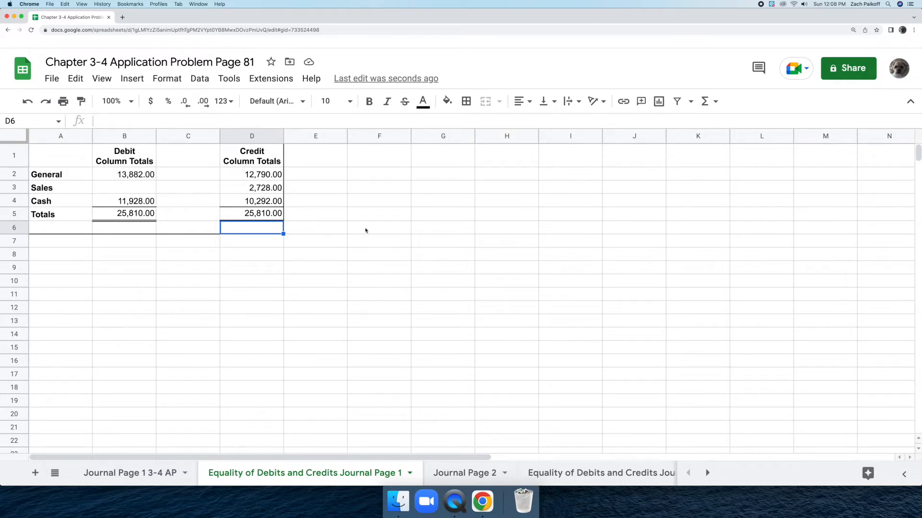
click(425, 232)
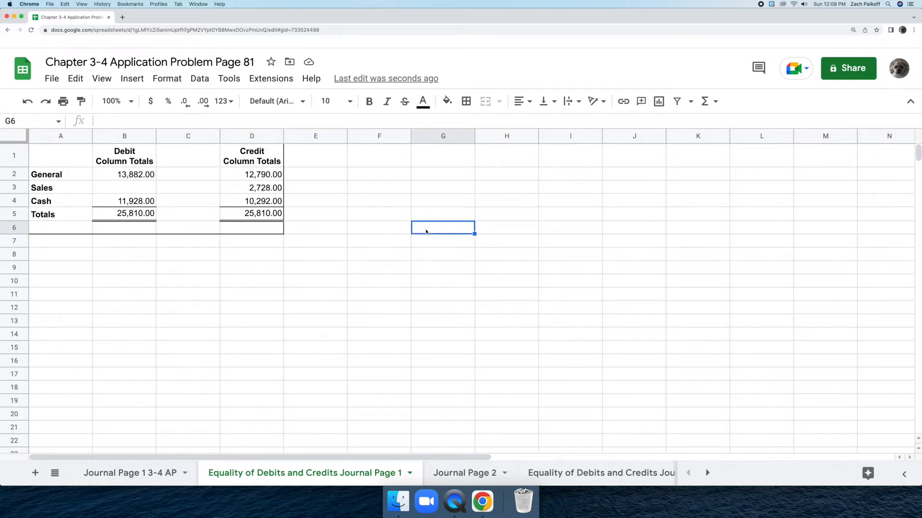
Step: On the Journal Page 1 3-4 AP sheet, rule a double-line bottom border under the column totals in E28:I28
click(155, 480)
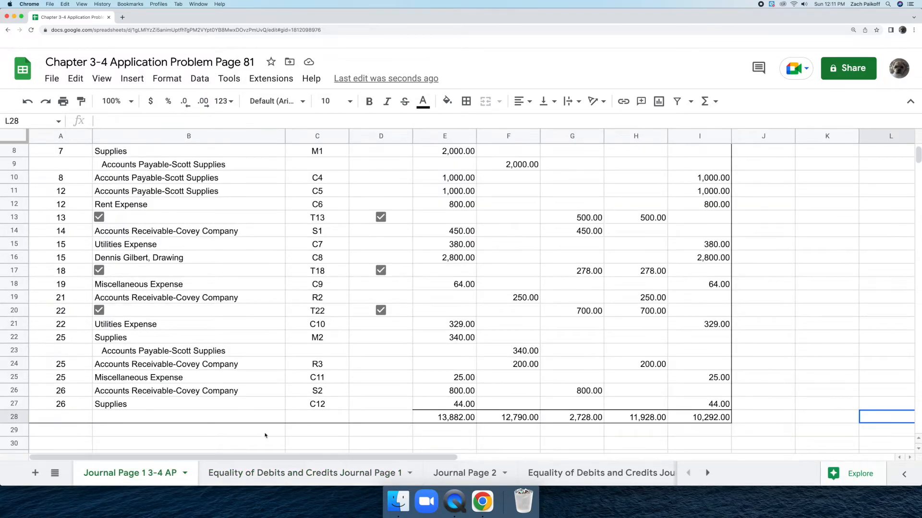
drag(432, 417, 701, 418)
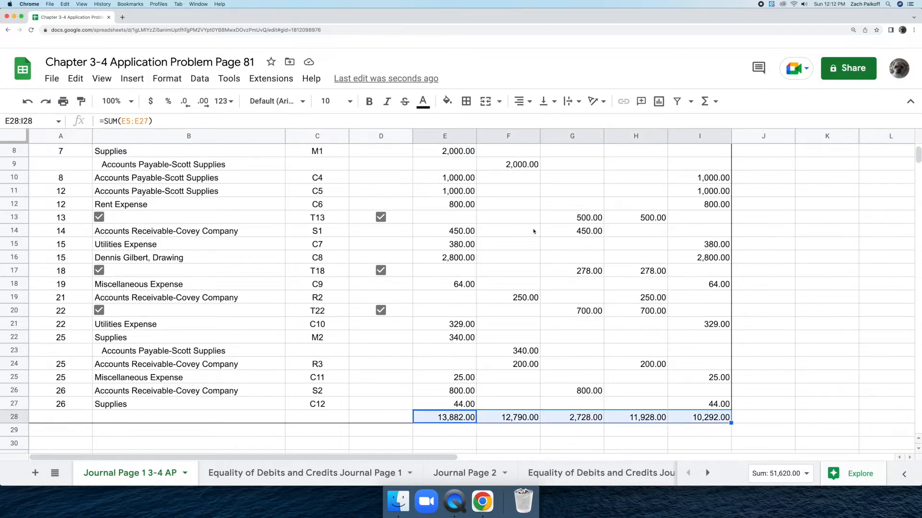
click(466, 102)
click(565, 144)
click(590, 240)
click(522, 145)
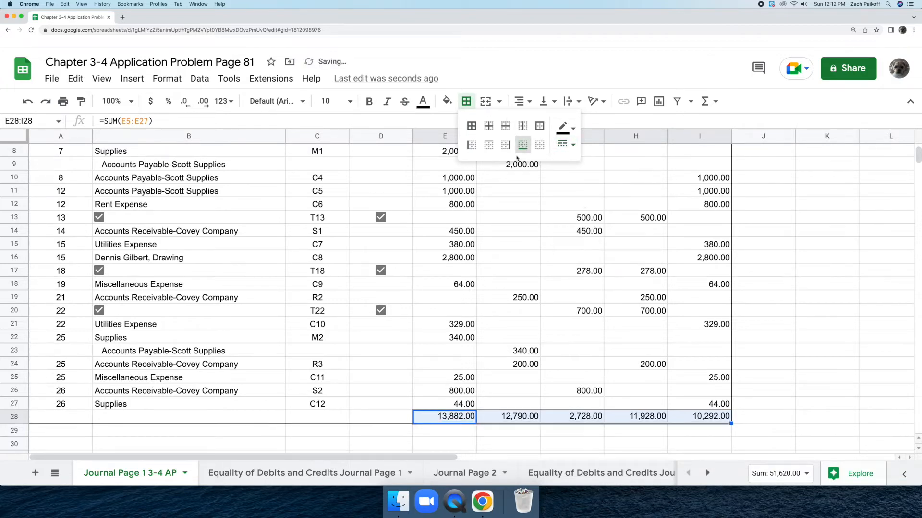
Step: Label the totals row 28 with date 26 in A28 and the account title Carried Forward in B28
double_click(73, 417)
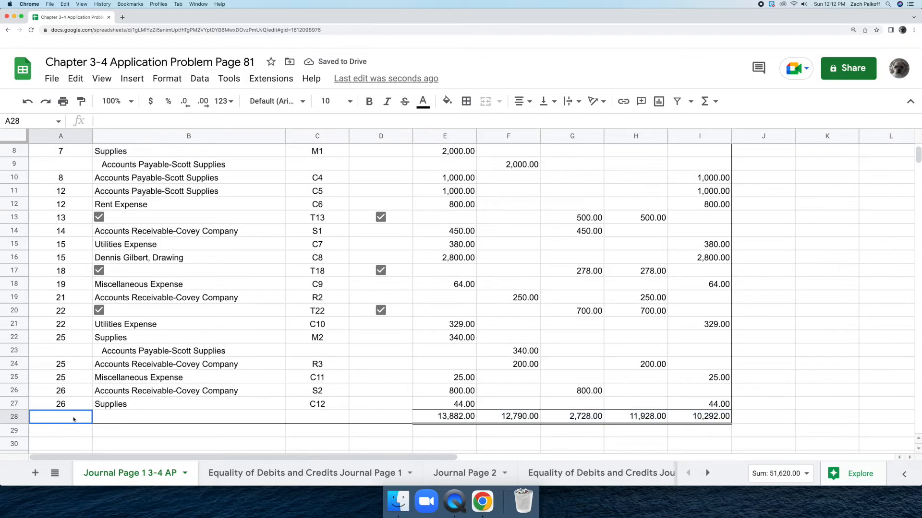
text(26)
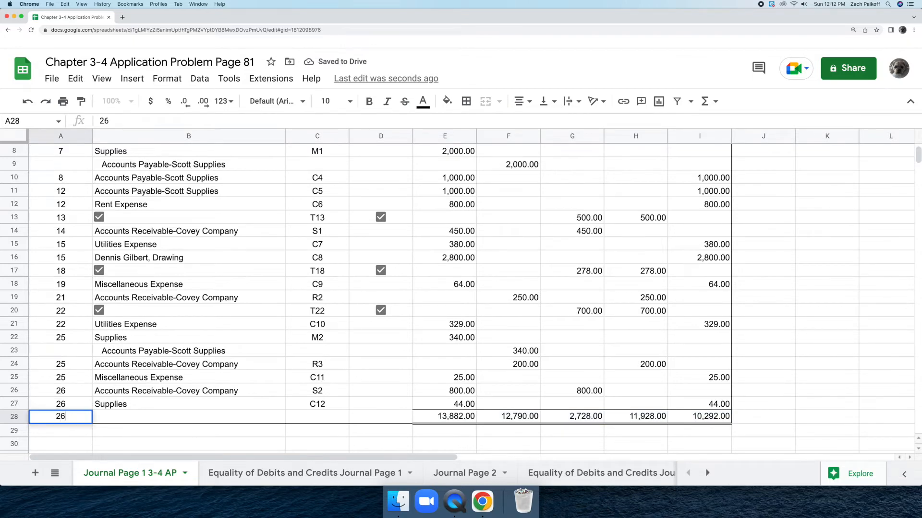
key(Return)
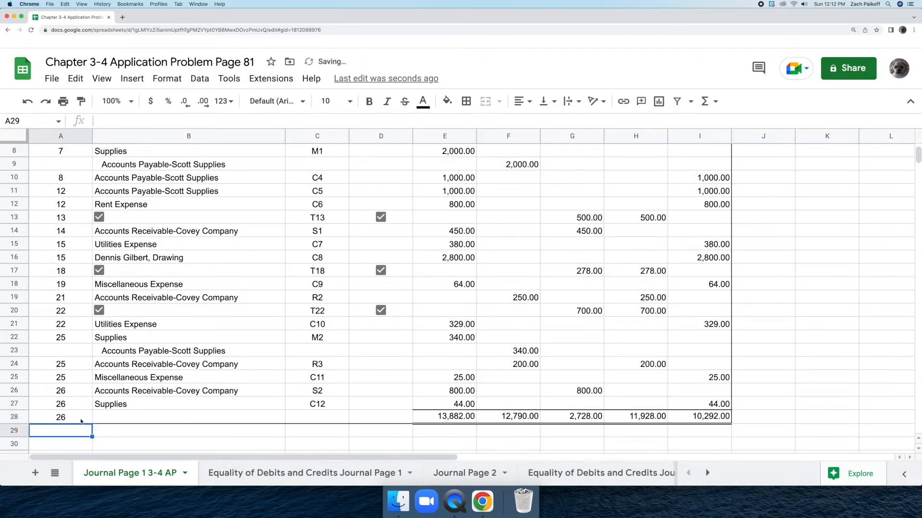
double_click(111, 416)
text(Carried Forward)
key(Return)
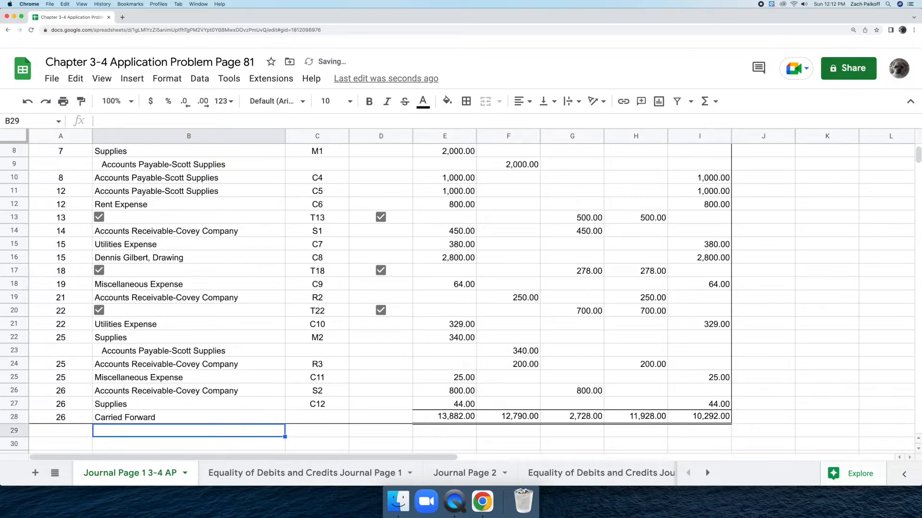
Step: Insert a ticked checkbox in the Post. Ref. cell D28 of the Carried Forward row
click(367, 416)
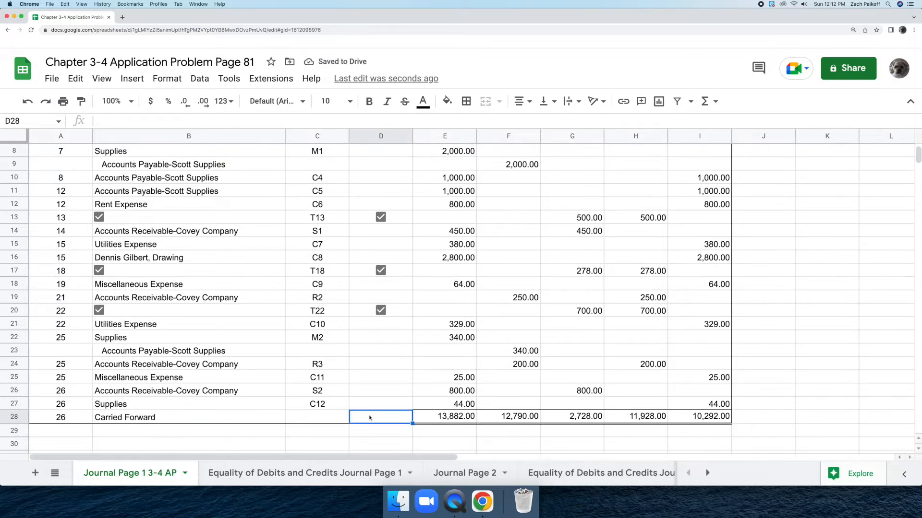
click(132, 78)
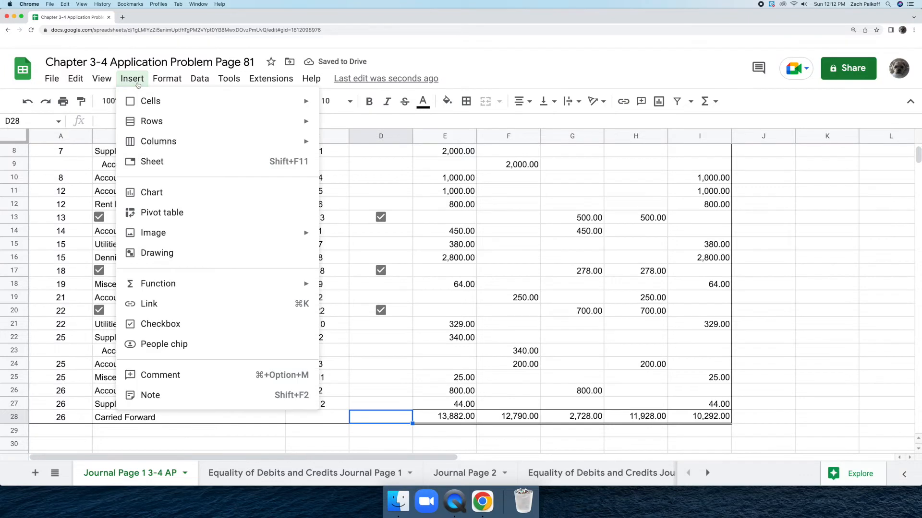
click(196, 326)
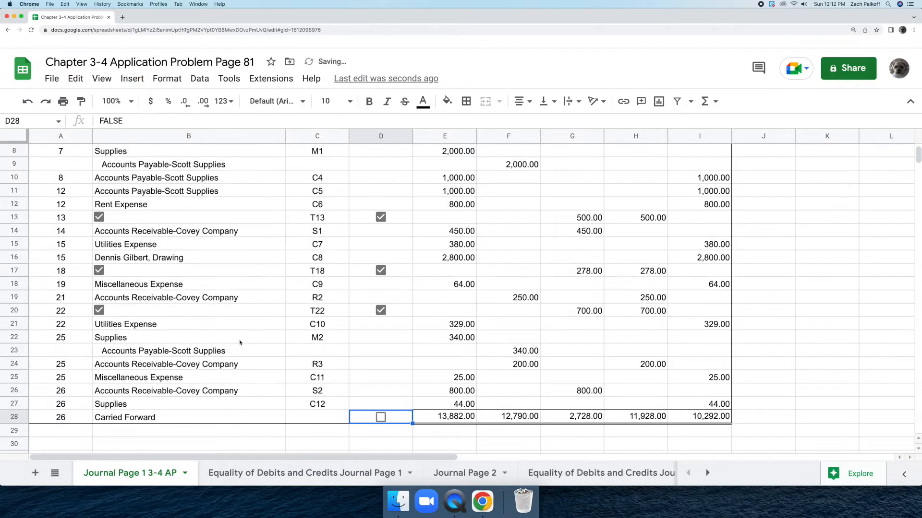
click(380, 417)
click(874, 421)
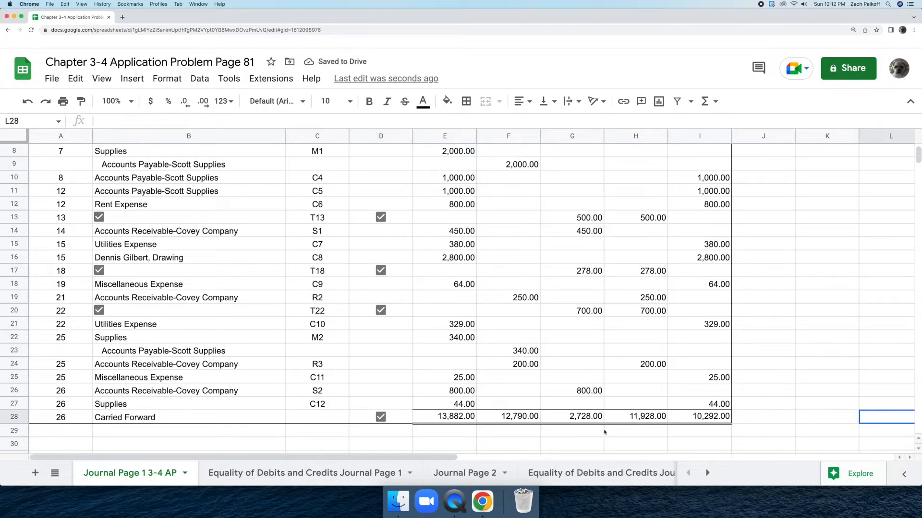
Step: On the Journal Page 2 sheet, enter the date Feb. 26, 2022 in A4 and the account title Brought Forward in B4
click(464, 474)
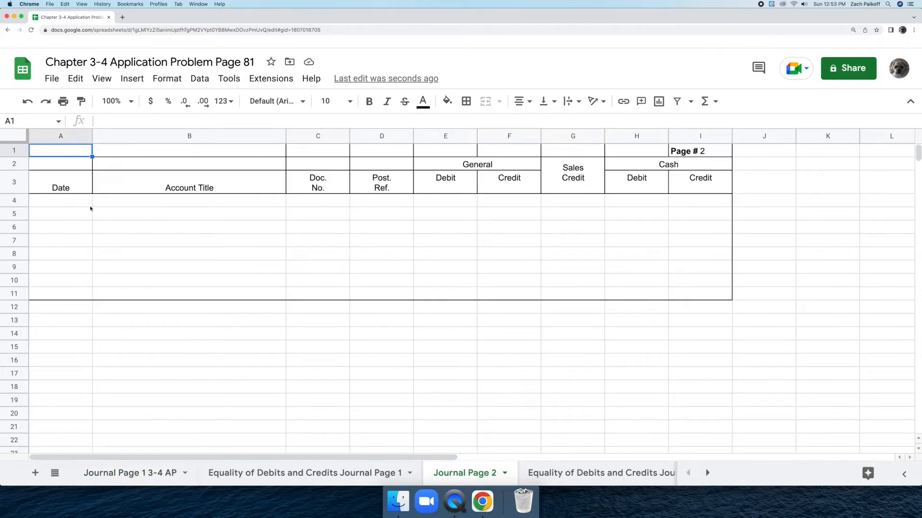
double_click(73, 199)
text(Feb. 26, 2022)
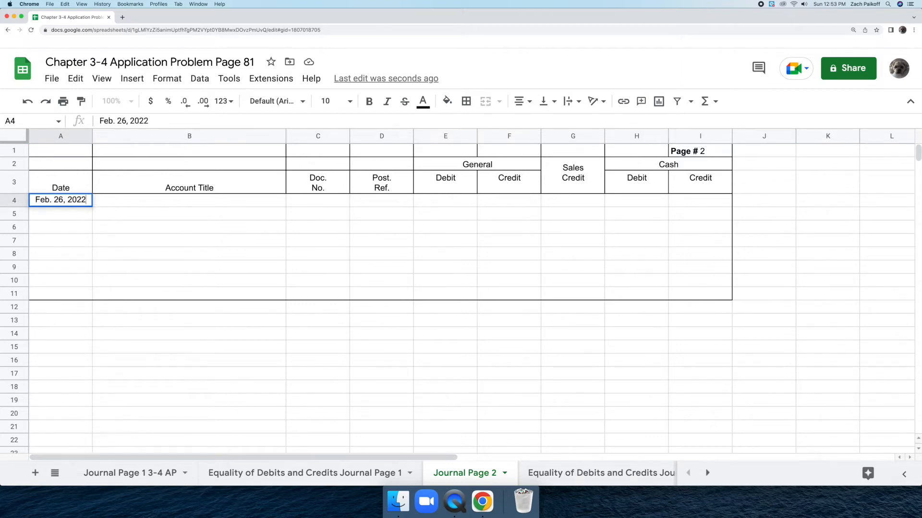
key(Return)
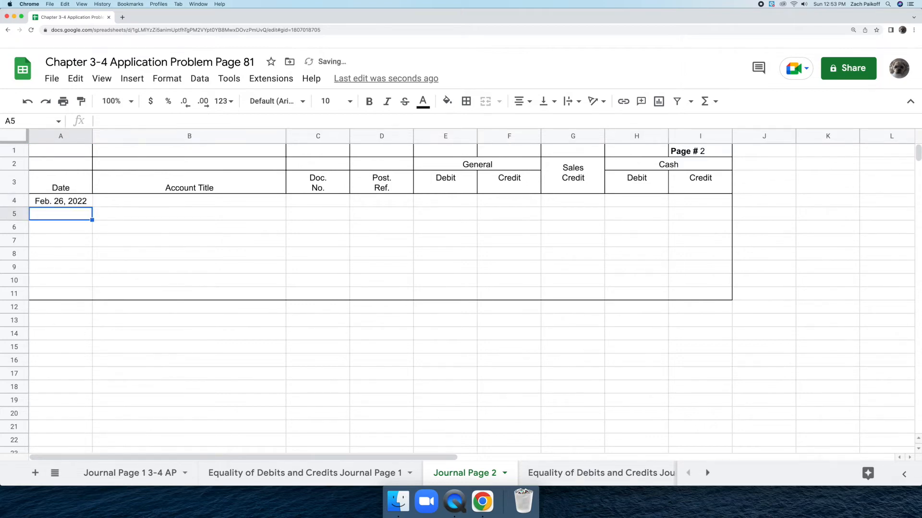
double_click(120, 200)
text(B)
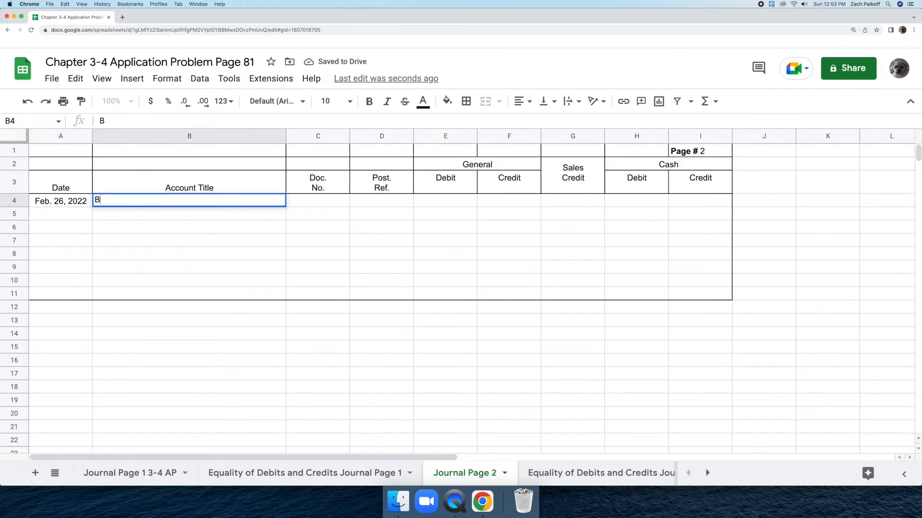
text(rought )
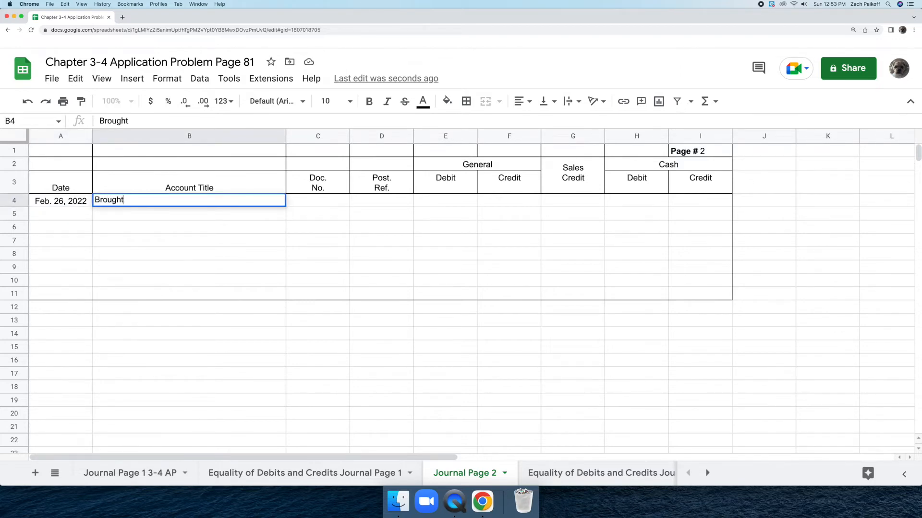
text(Forward)
key(Return)
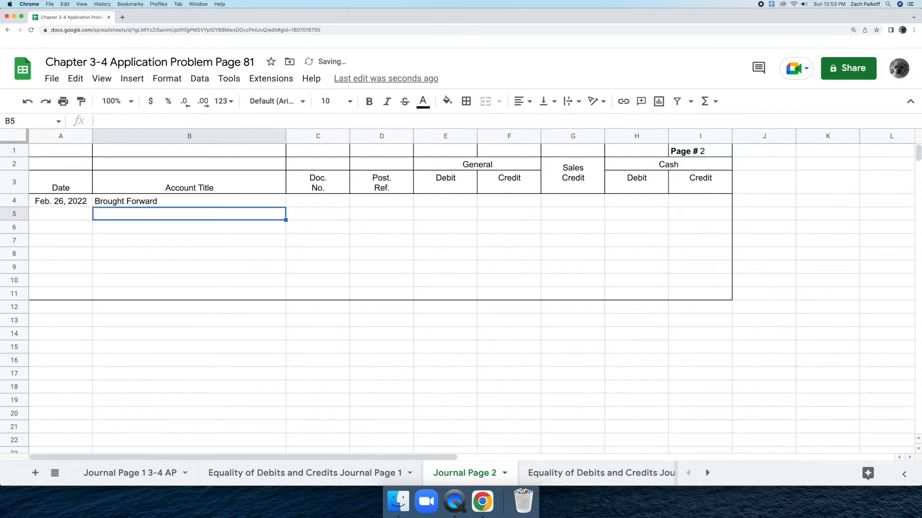
Step: Insert a ticked checkbox in the Post. Ref. cell D4 of the Brought Forward row
click(372, 199)
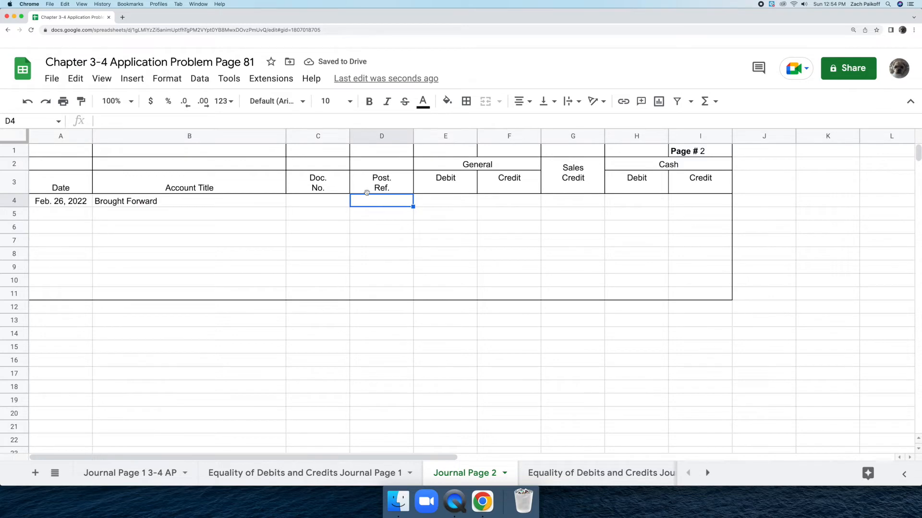
click(132, 78)
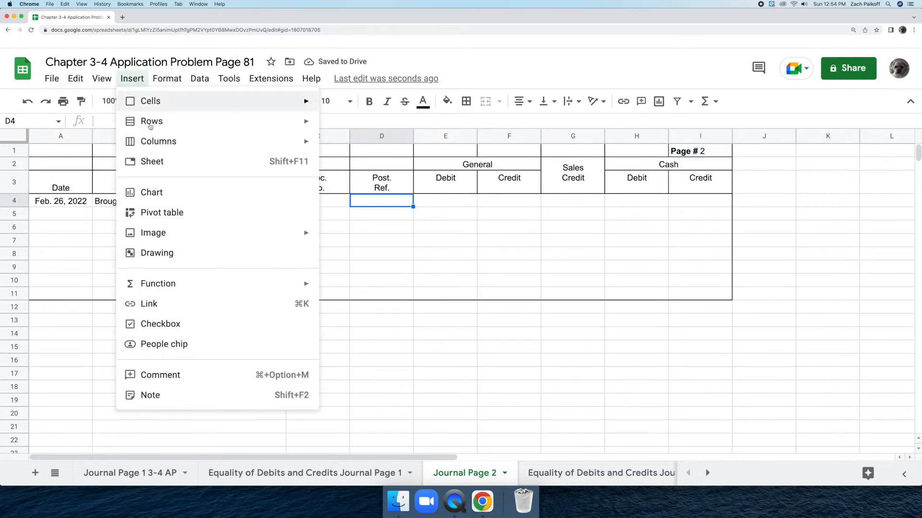
click(195, 323)
click(382, 202)
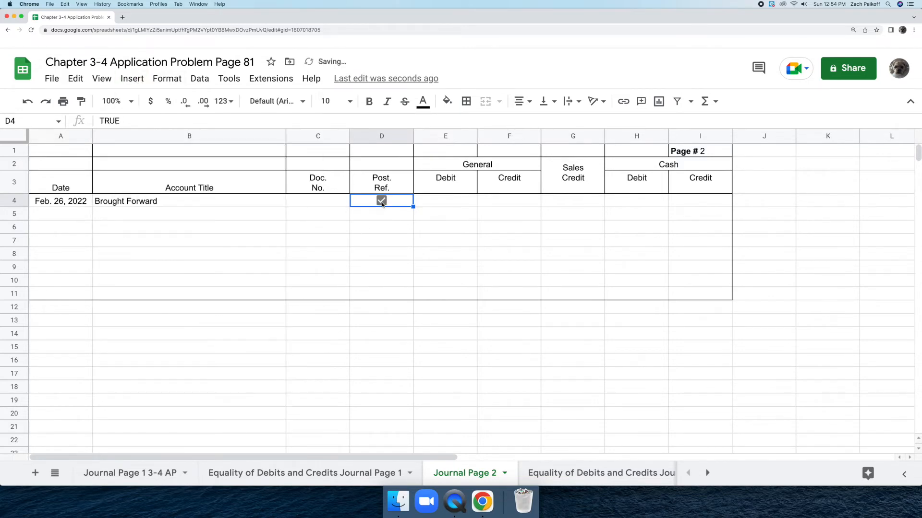
Step: Enter the brought-forward General amounts in row 4: debit 13,882 in E4 and credit 12,790 in F4
click(432, 202)
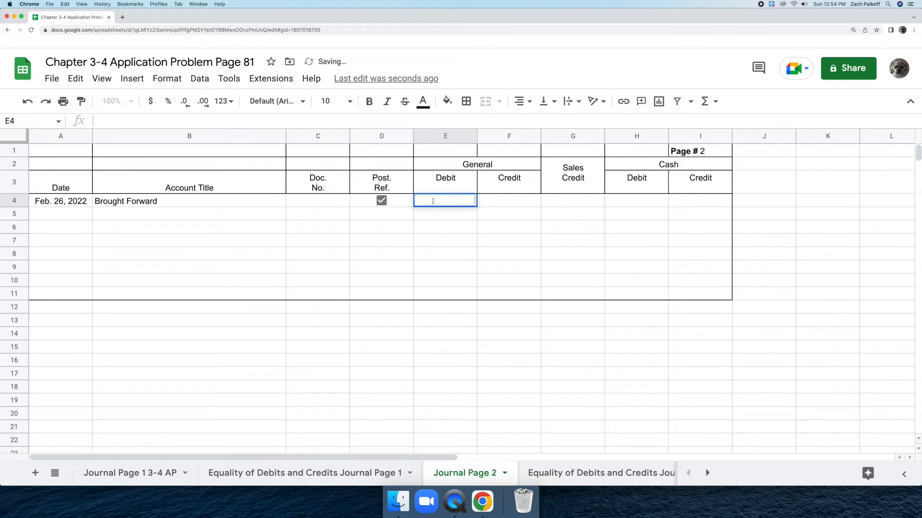
text(13,882)
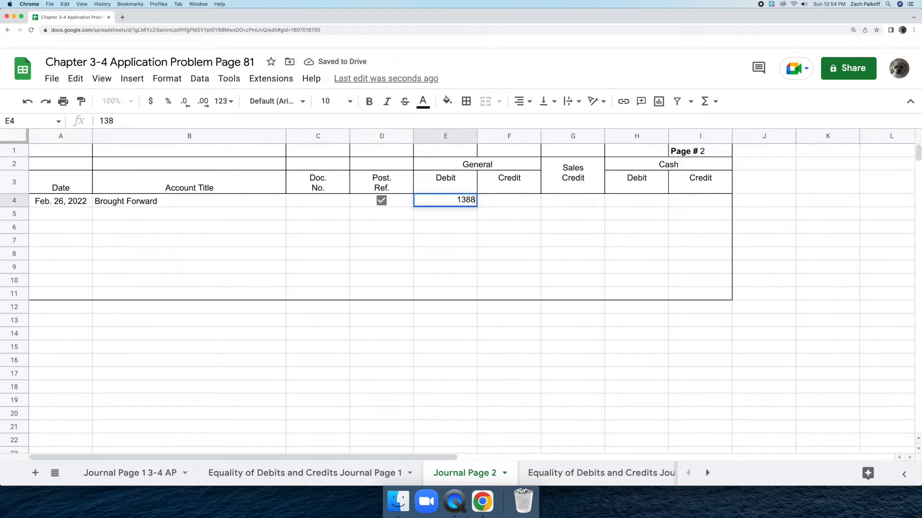
key(Return)
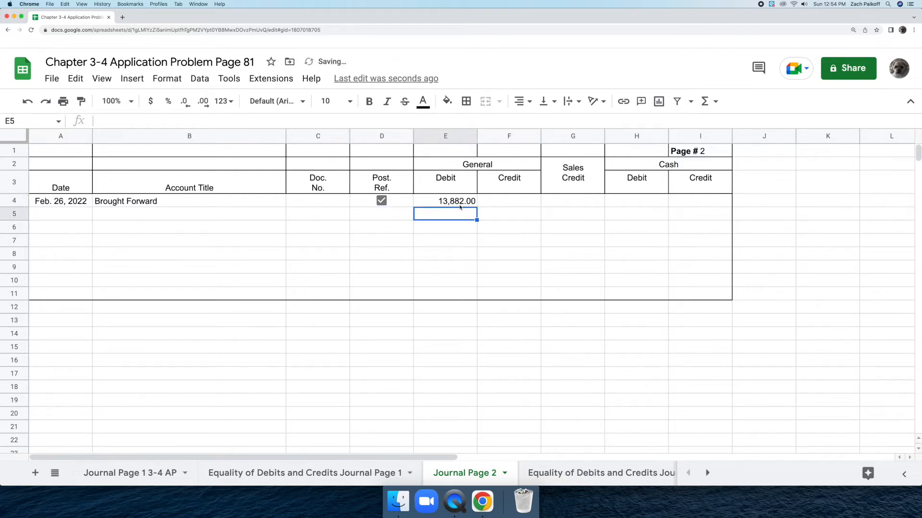
click(494, 199)
text(12790)
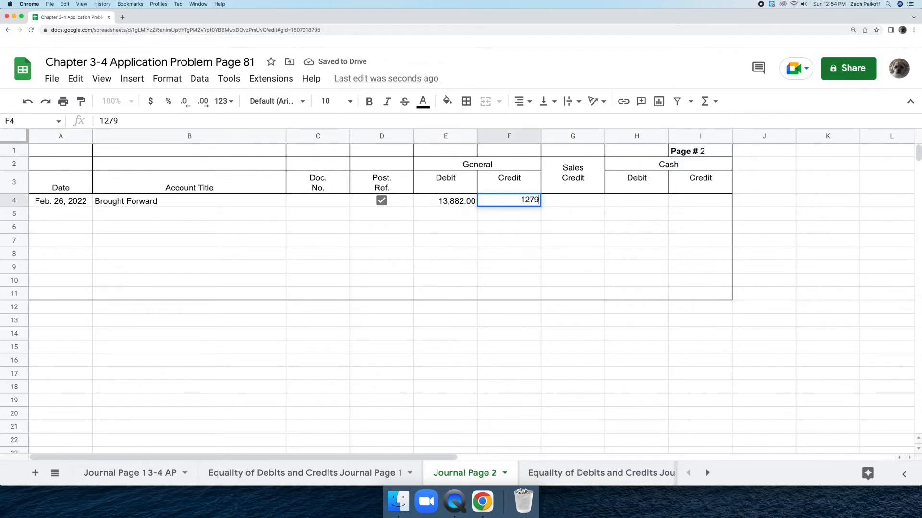
key(Return)
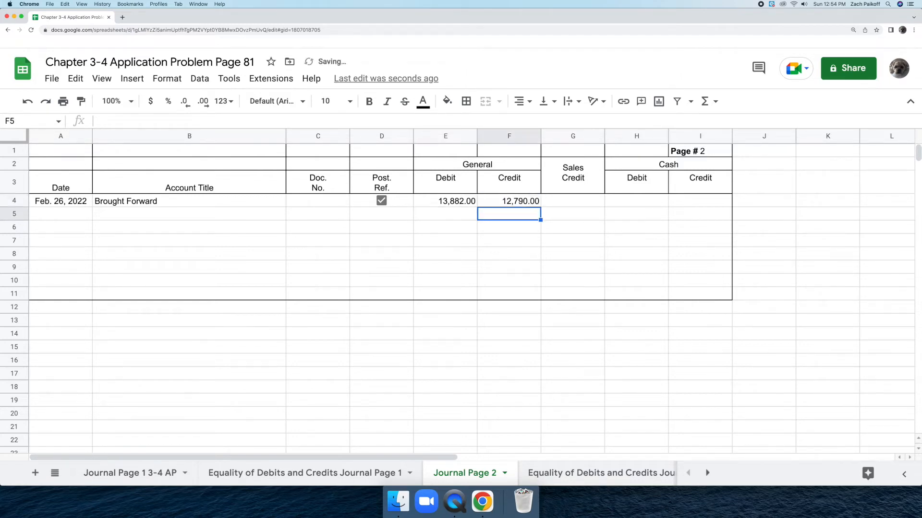
Step: Enter the brought-forward Sales Credit amount of 2,728 in G4
click(554, 202)
double_click(553, 201)
text(2728)
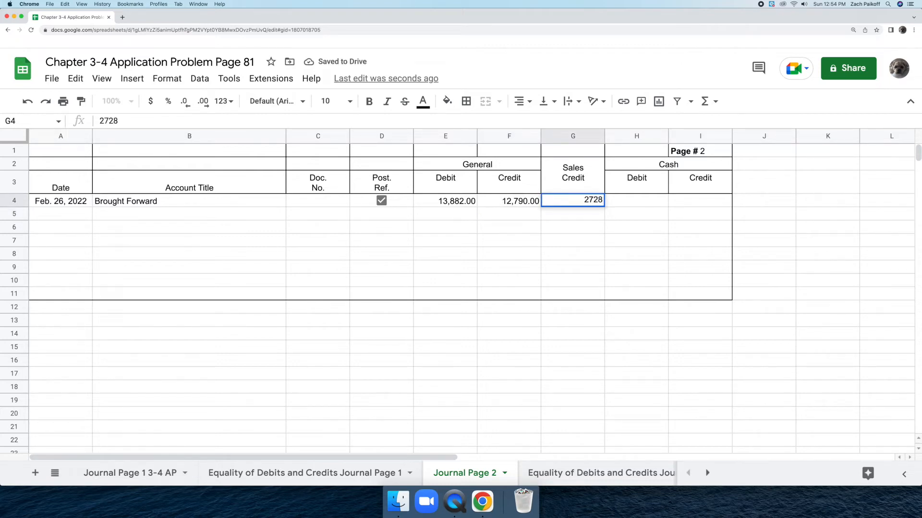
key(Return)
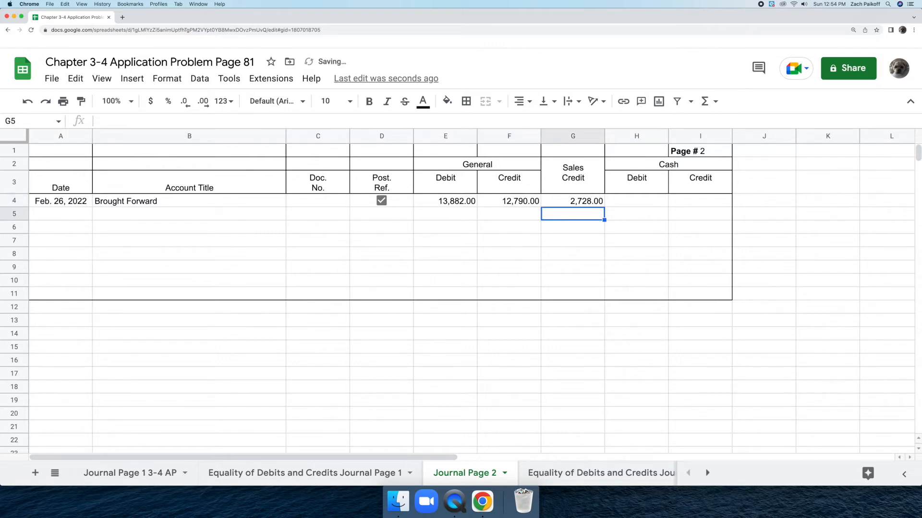
Step: Enter the brought-forward Cash amounts in row 4: debit 11,928 in H4 and credit 10,292 in I4
double_click(616, 200)
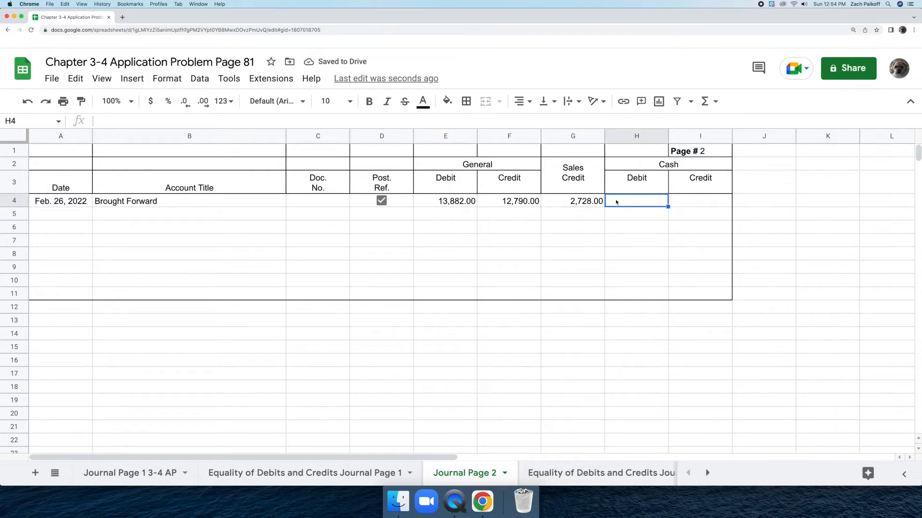
text(11,928)
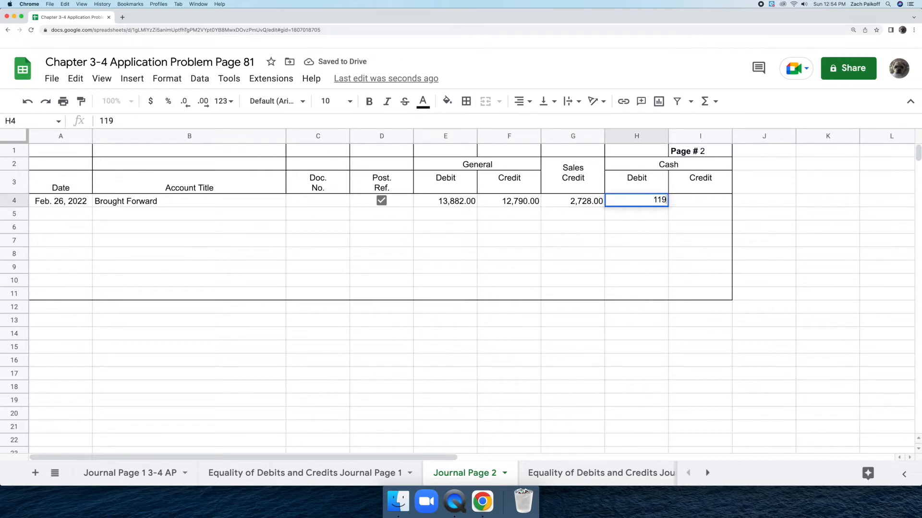
key(Return)
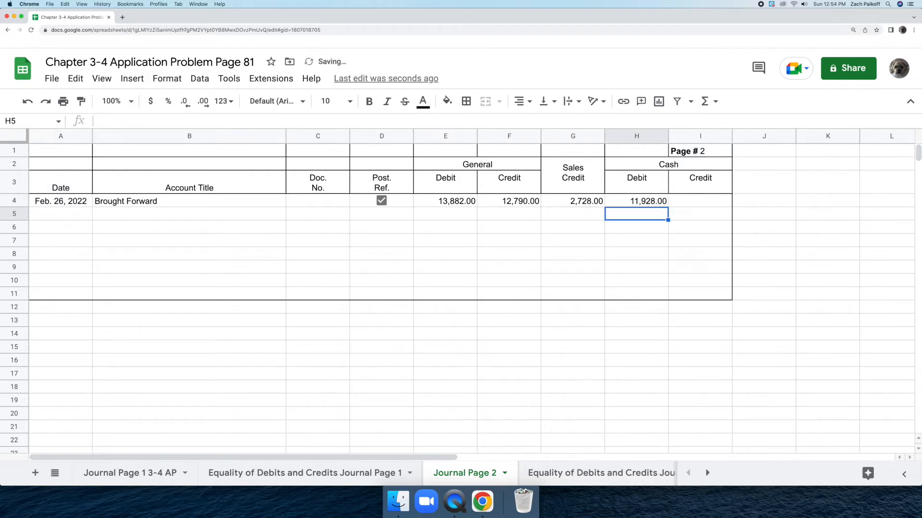
double_click(674, 202)
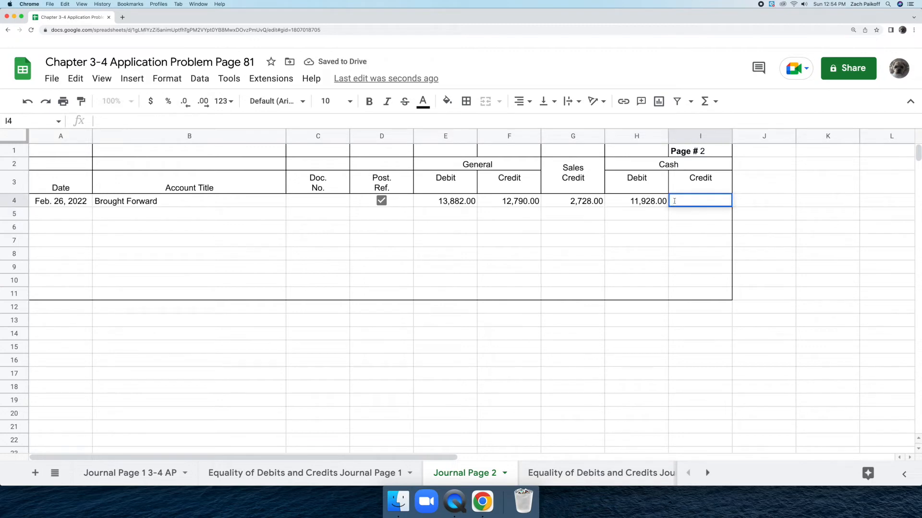
text(10292)
key(Return)
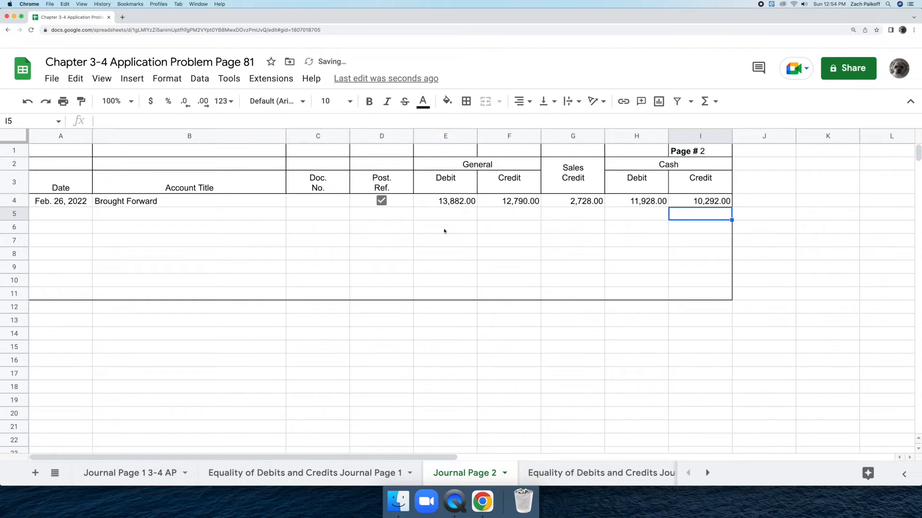
Step: Start the next journal entry in row 5 with date 27 in A5 and the account title Rent Expense in B5
double_click(67, 214)
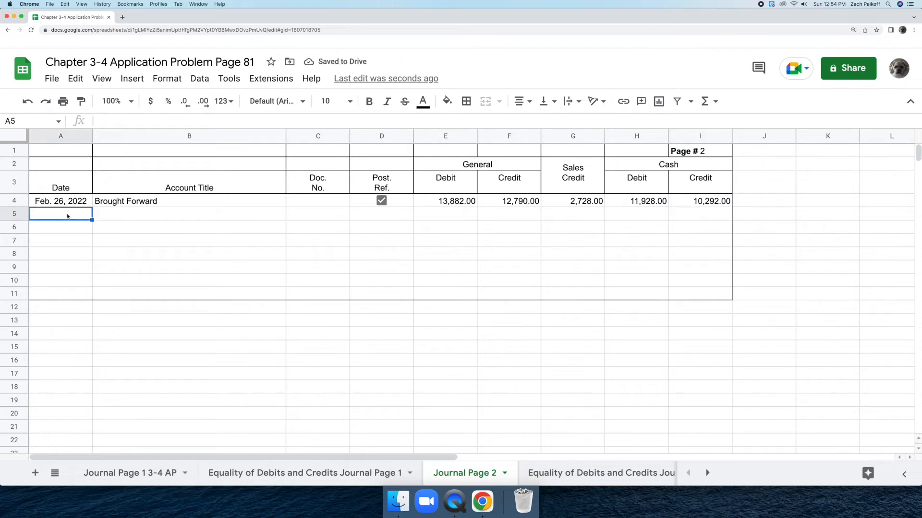
text(27)
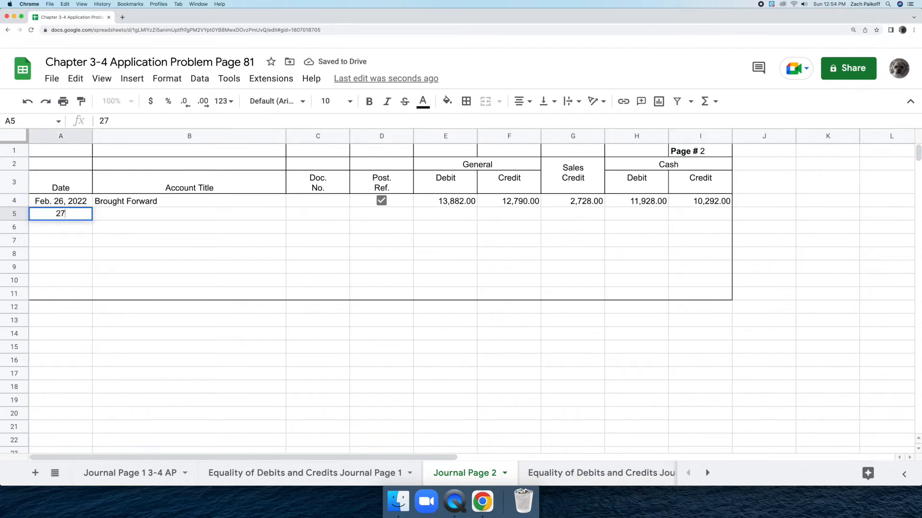
key(Return)
double_click(107, 215)
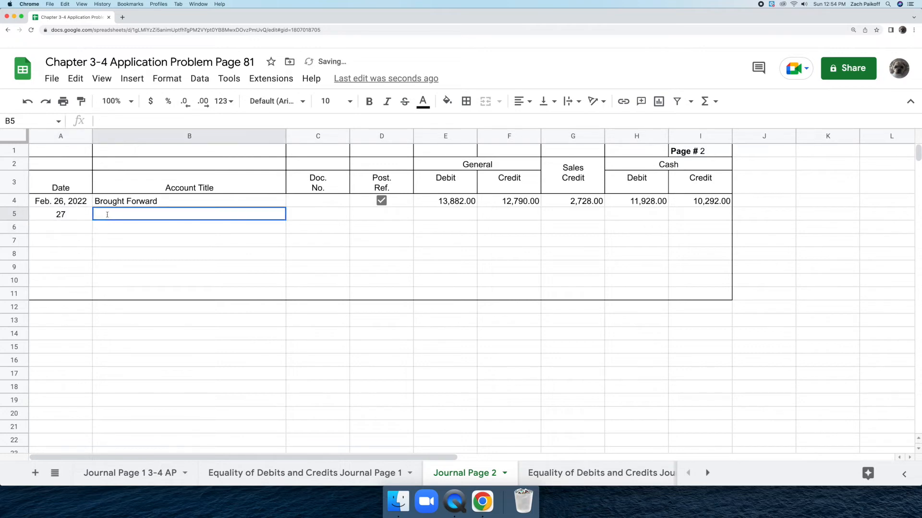
text(Re)
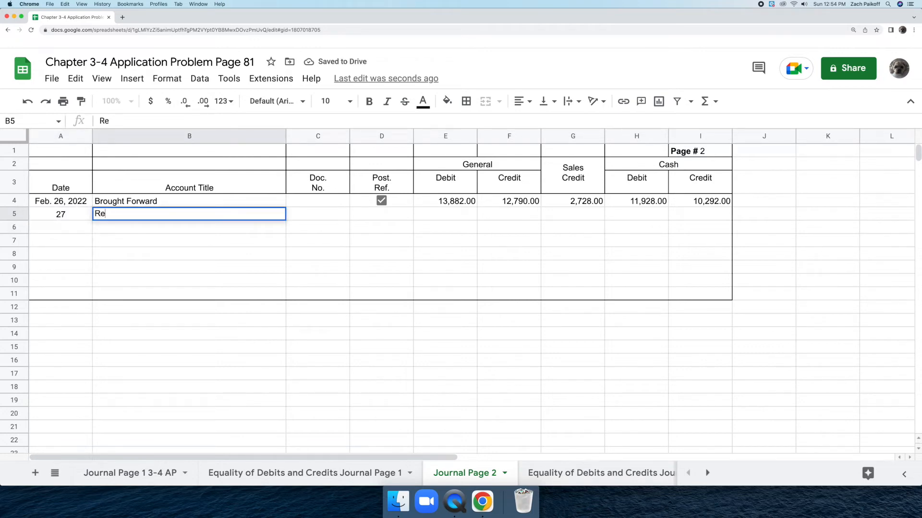
text(nt Ex)
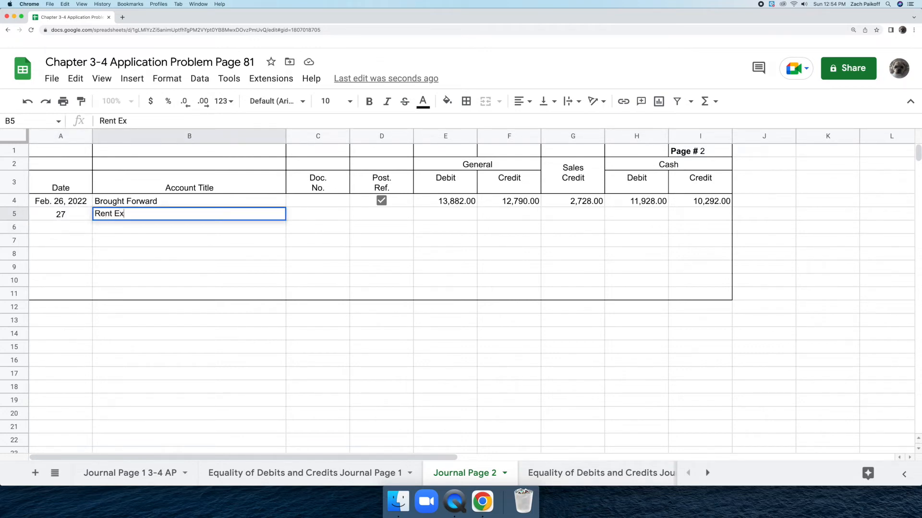
text(pense)
key(Return)
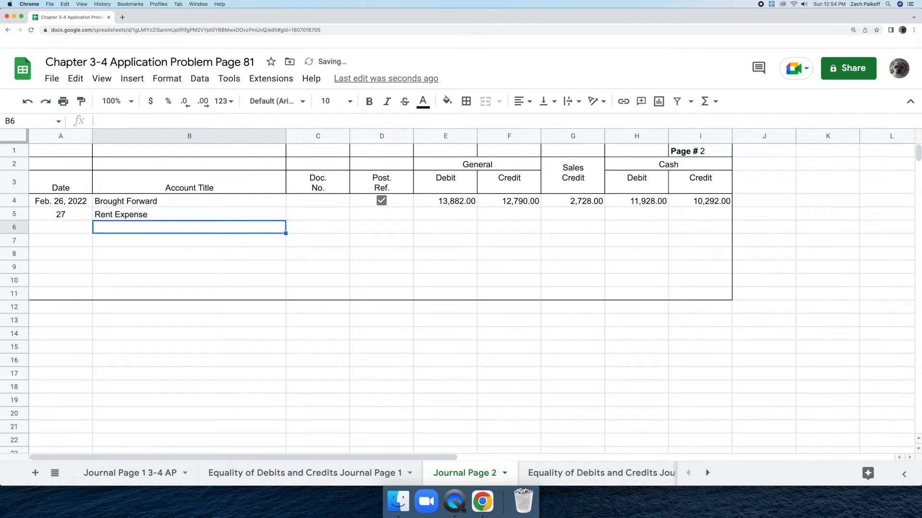
Step: Enter document number C13 in C5 for the Rent Expense entry
double_click(298, 215)
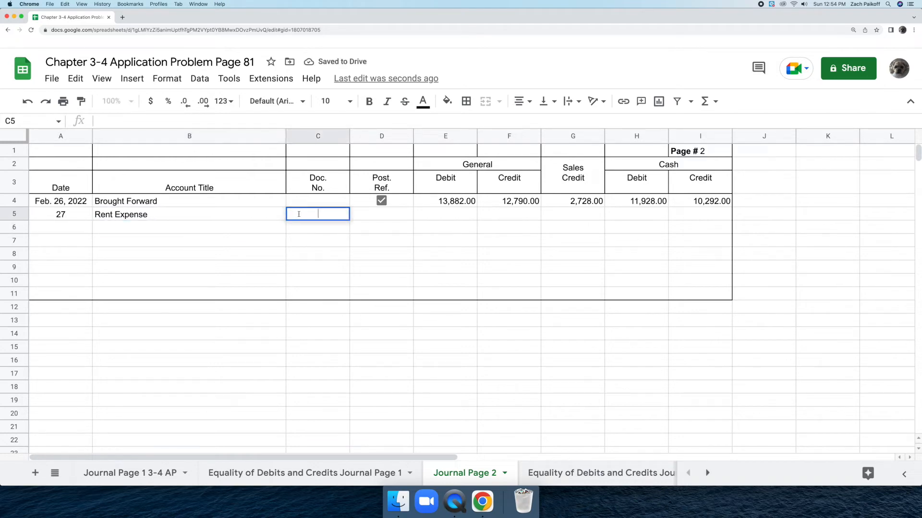
text(C13)
key(Return)
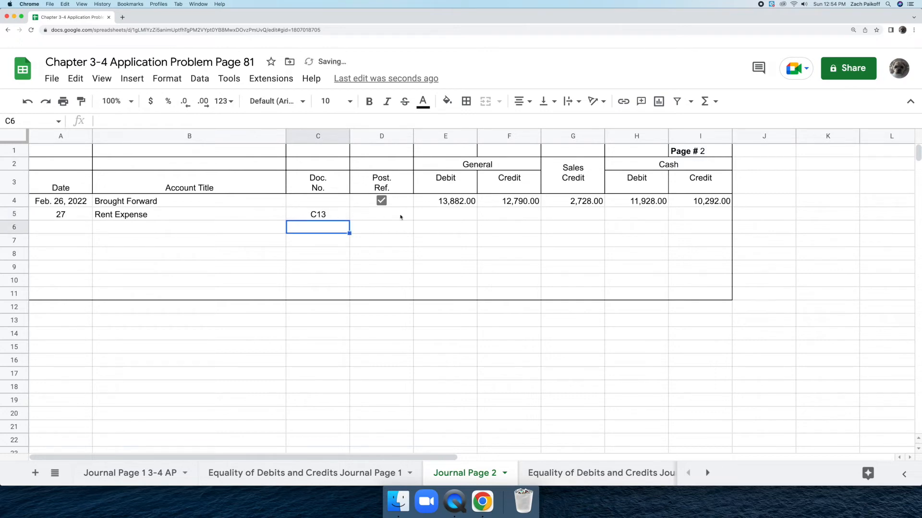
Step: Record the Rent Expense amounts in row 5: General debit 200 in E5 and Cash credit 200 in I5
click(425, 217)
text(2)
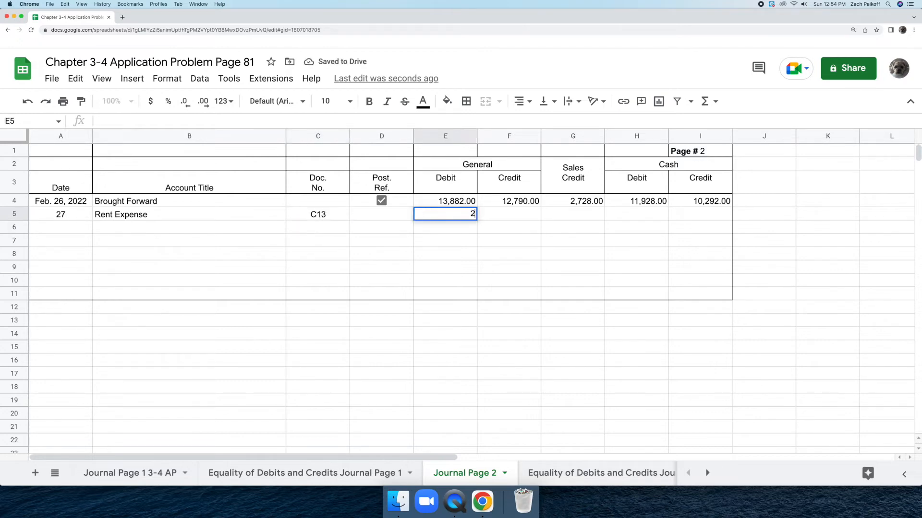
text(00)
key(Return)
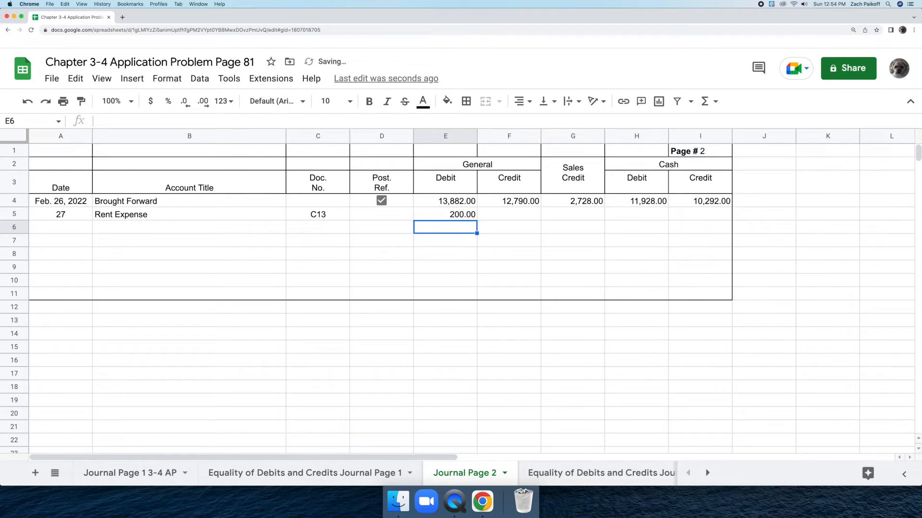
double_click(687, 217)
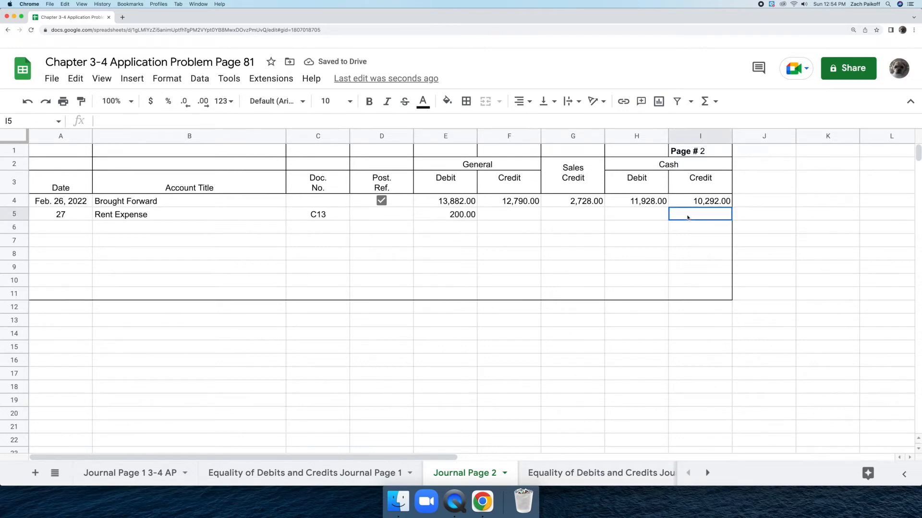
text(200)
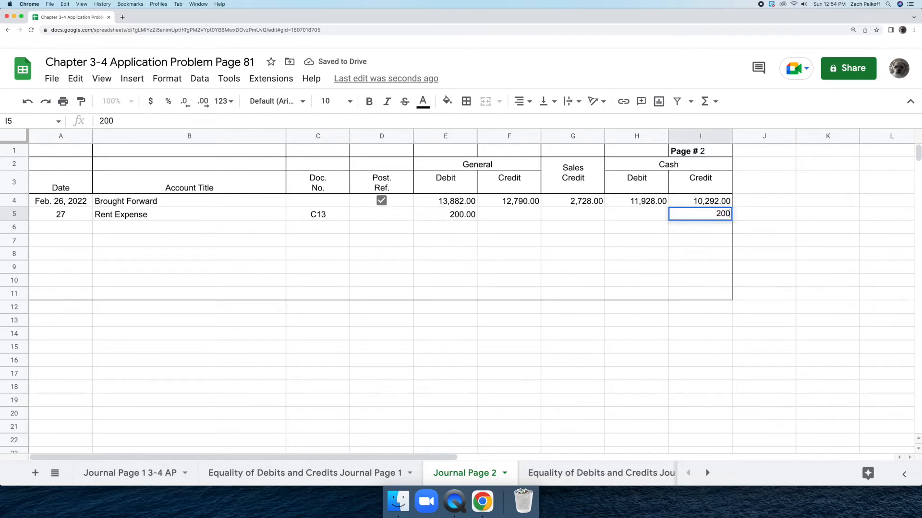
key(Return)
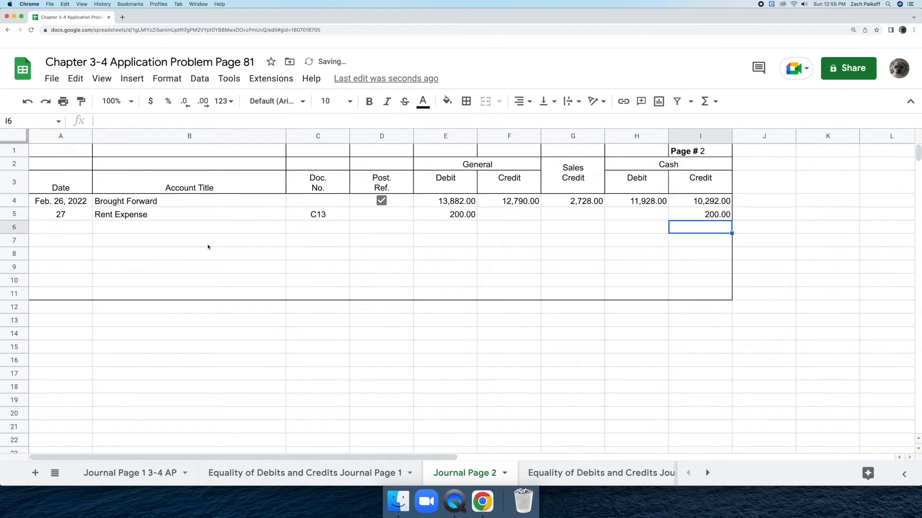
Step: Start the next entry in row 6 with date 27 in A6 and the account title Miscellaneous Expense in B6
double_click(84, 226)
text(27)
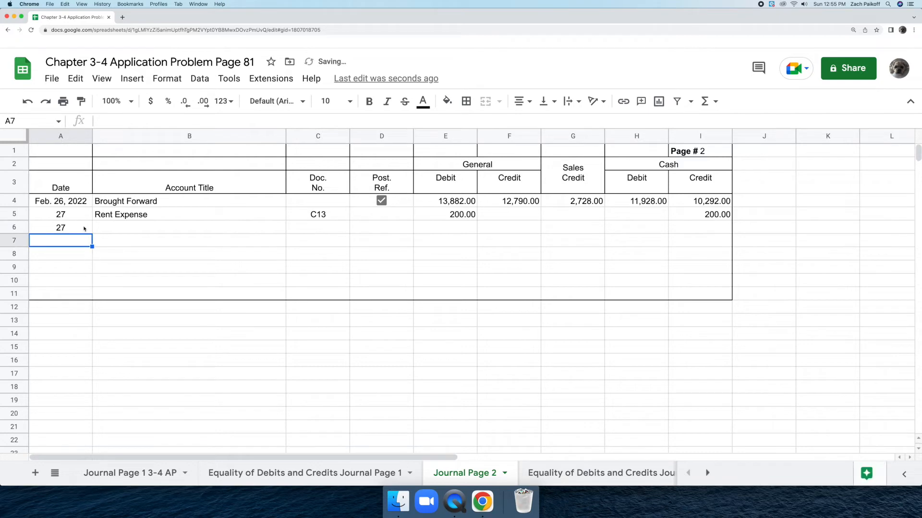
double_click(113, 226)
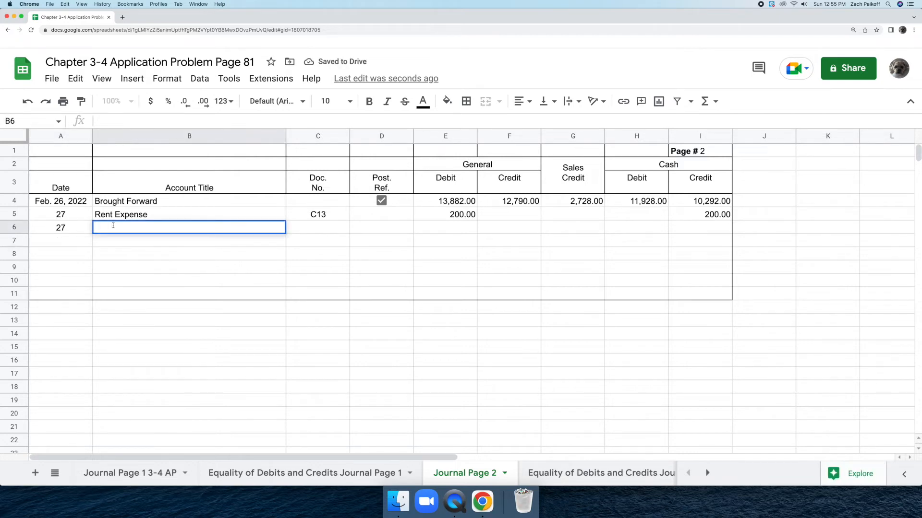
text(Miscellaneo)
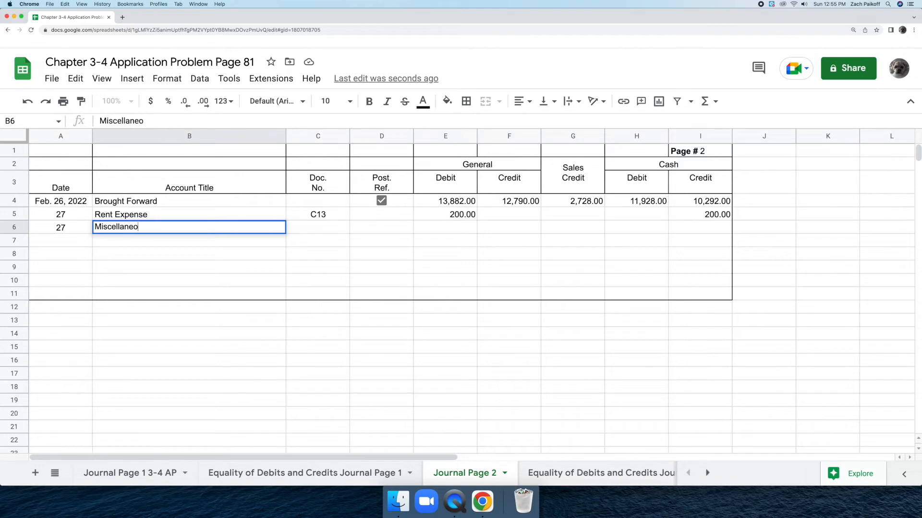
text(us Expense)
key(Return)
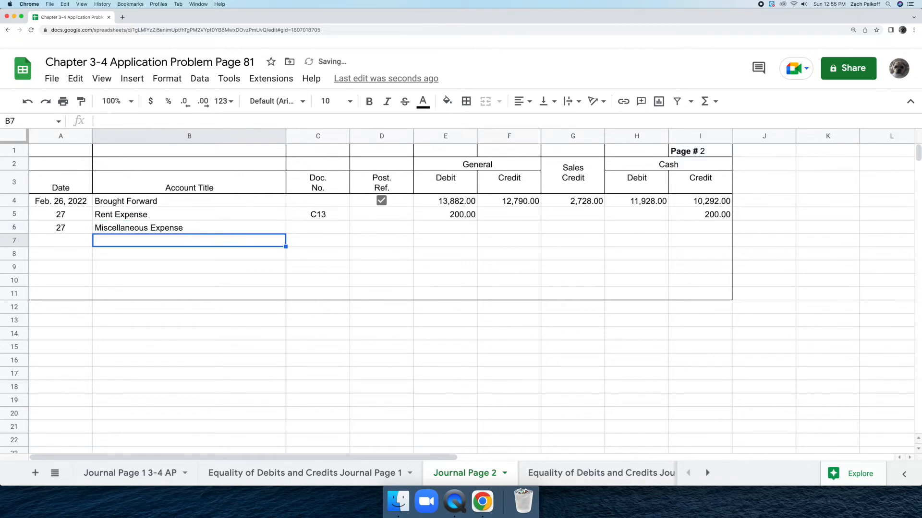
Step: Enter document number C14 in C6 for the Miscellaneous Expense entry
double_click(296, 228)
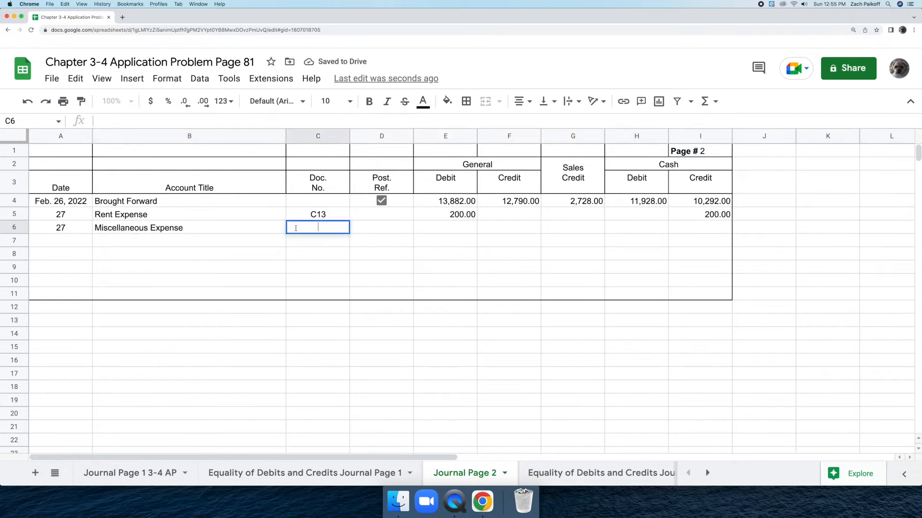
text(C14)
key(Return)
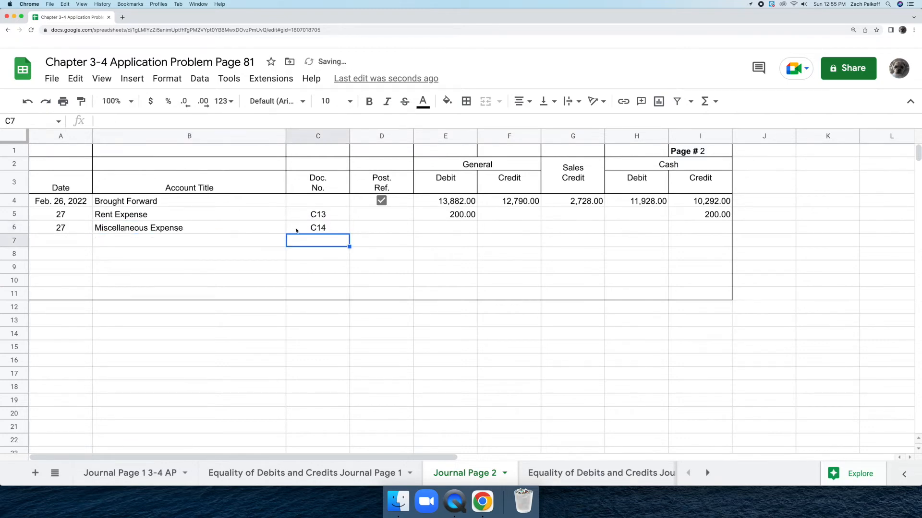
Step: Record the Miscellaneous Expense amounts in row 6: General debit 37 in E6 and Cash credit 37 in I6
double_click(451, 226)
text(37)
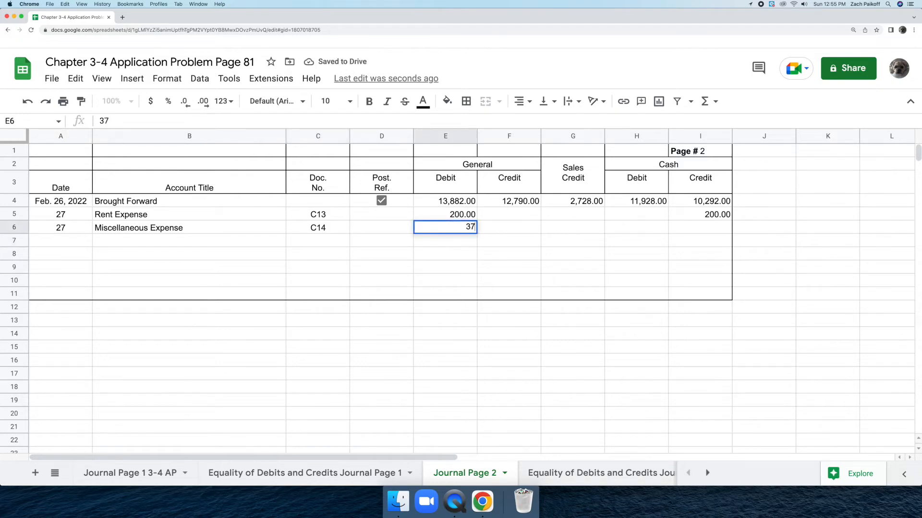
key(Return)
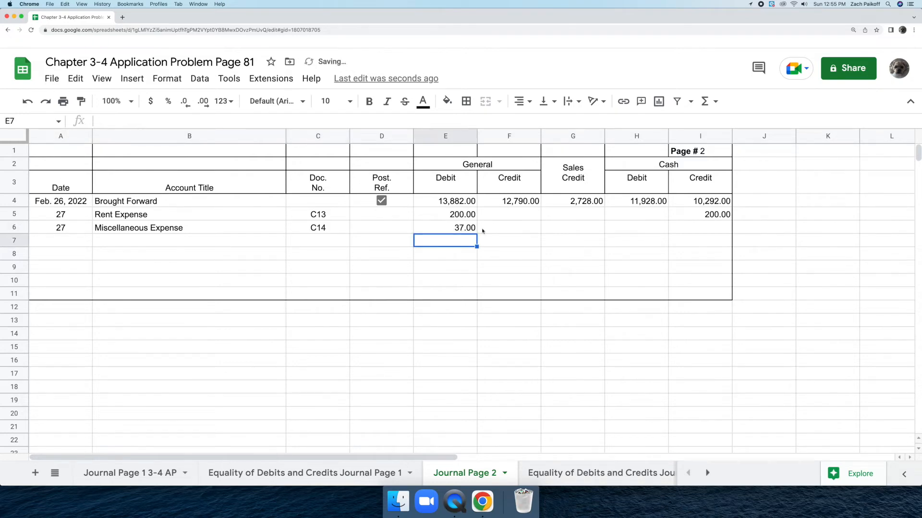
double_click(692, 226)
text(37)
key(Return)
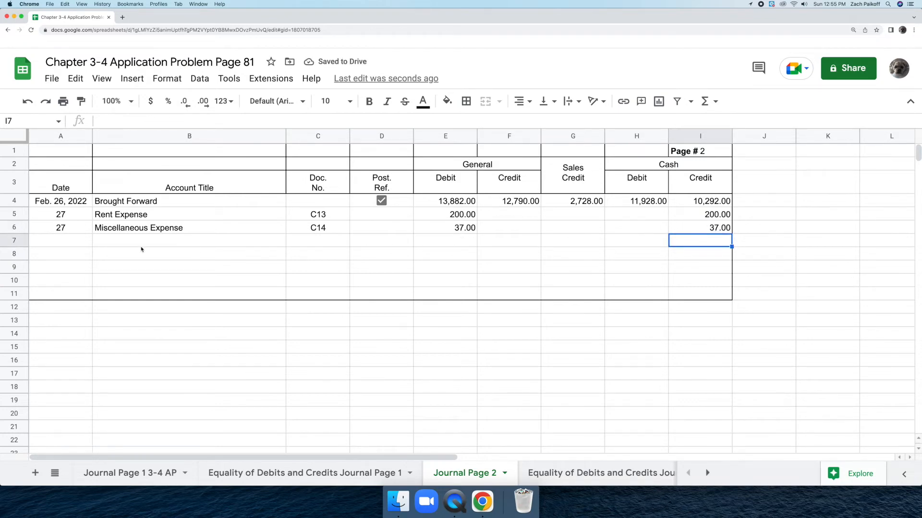
Step: Start the cash sales entry in row 7 with date 28 in A7 and a ticked checkbox as the account title in B7
click(79, 240)
text(2)
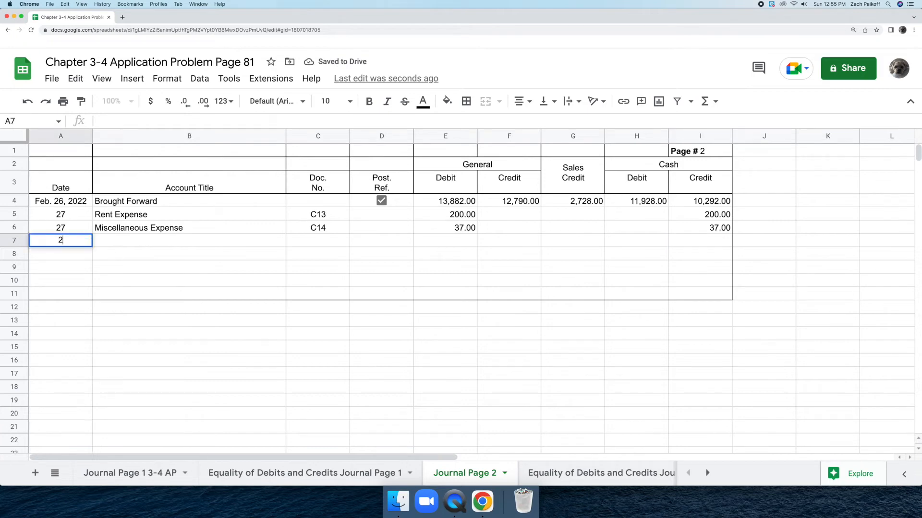
text(8)
key(Return)
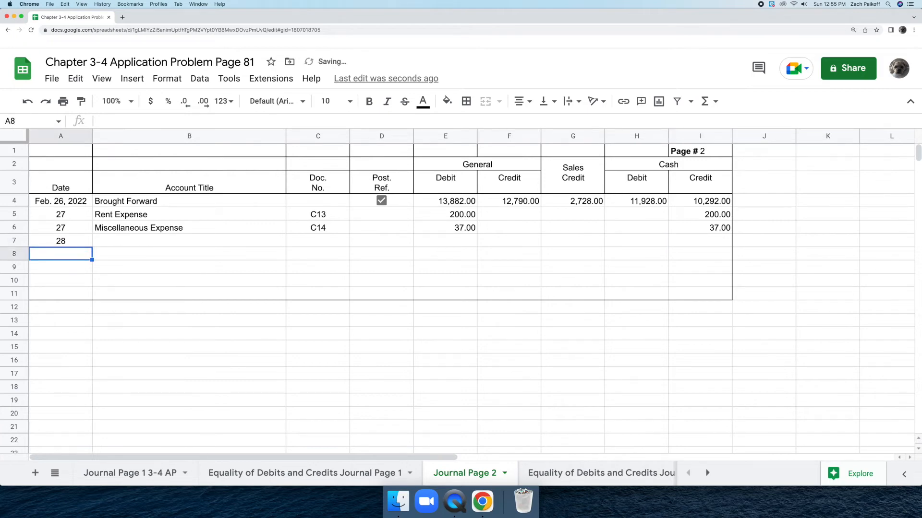
click(145, 244)
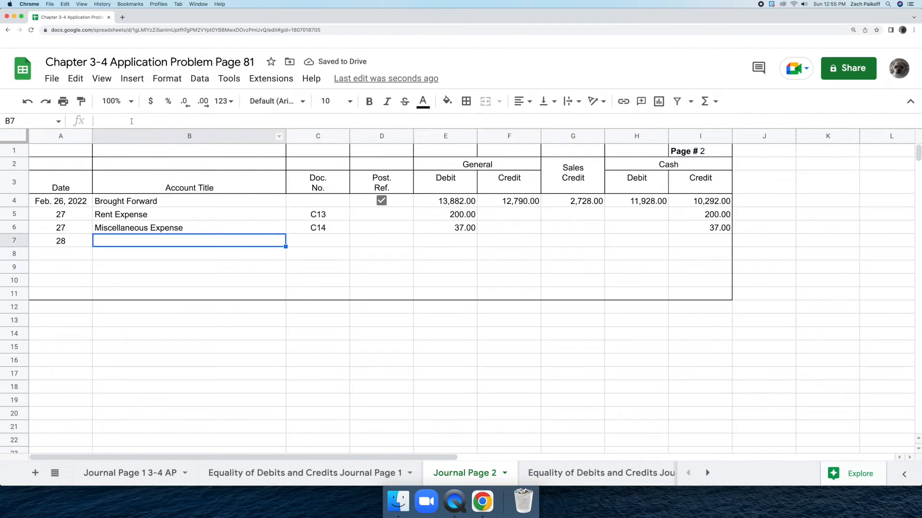
click(132, 79)
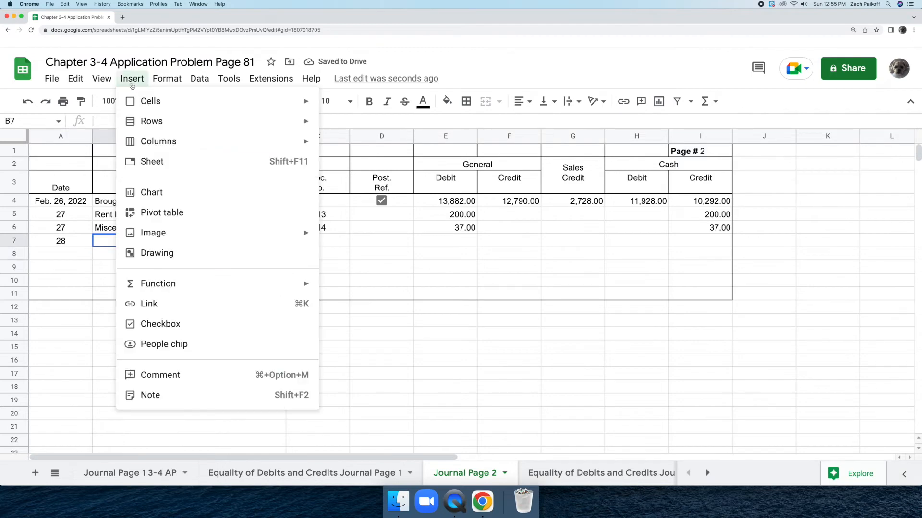
click(187, 322)
click(99, 241)
Step: Enter document number T28 in C7 and insert a ticked checkbox in the Post. Ref. cell D7
double_click(300, 240)
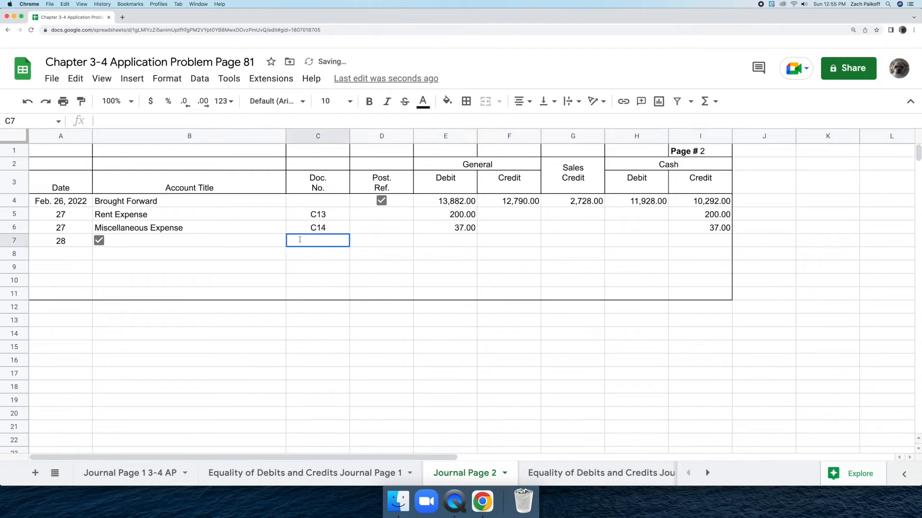
text(T28)
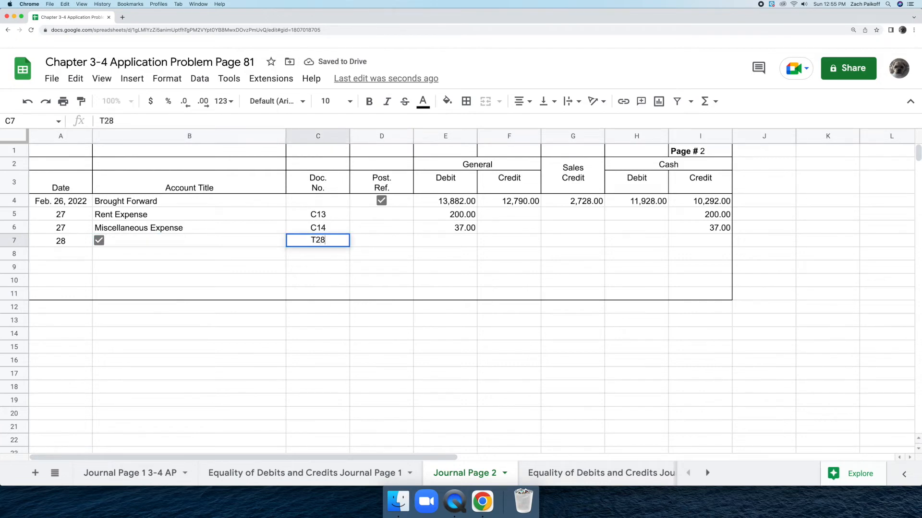
key(Return)
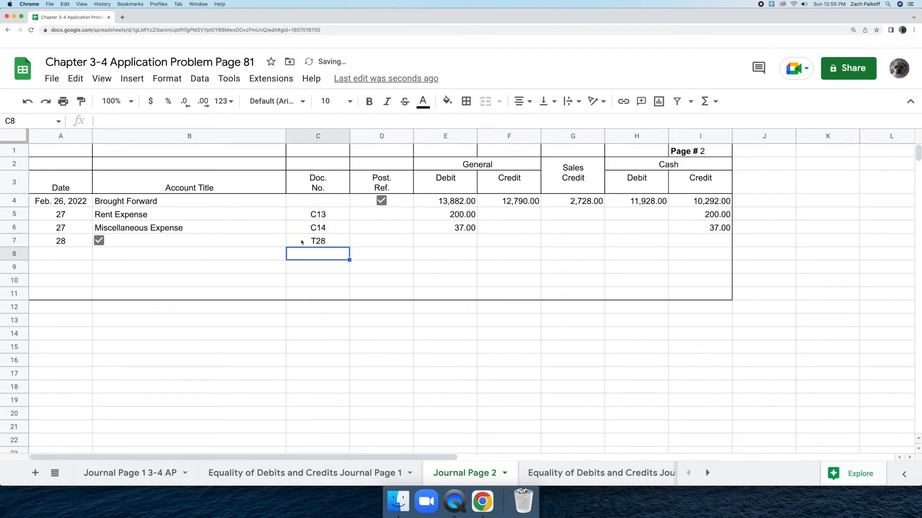
click(374, 242)
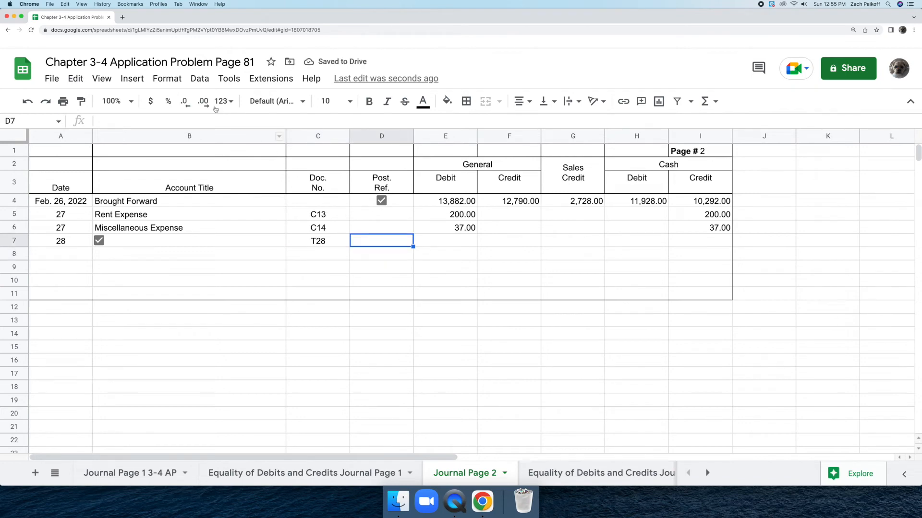
click(132, 78)
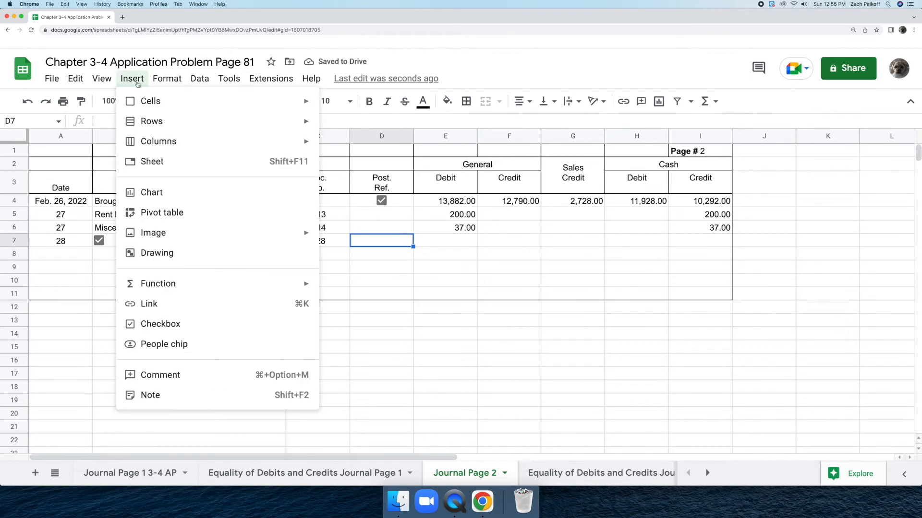
click(226, 323)
click(382, 242)
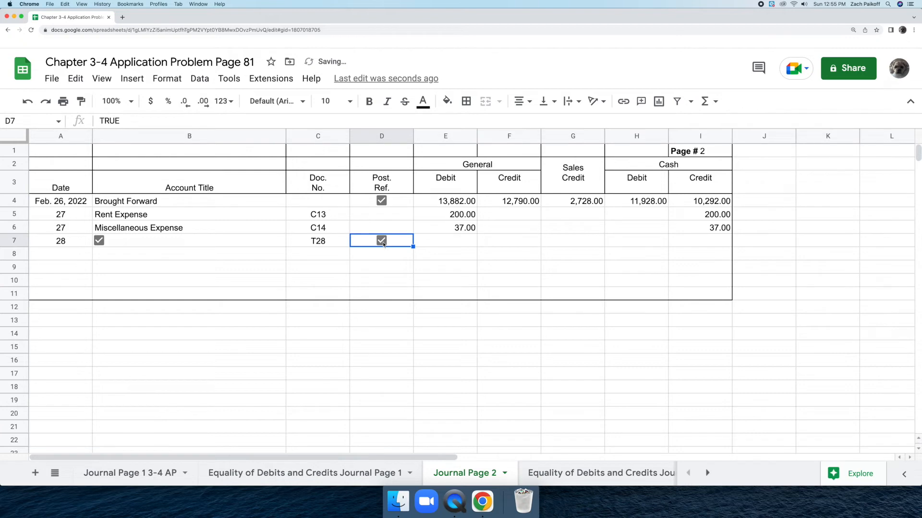
Step: Record the sales amounts in row 7: Cash debit 1,365 in H7 and Sales Credit 1,365 in G7
click(620, 243)
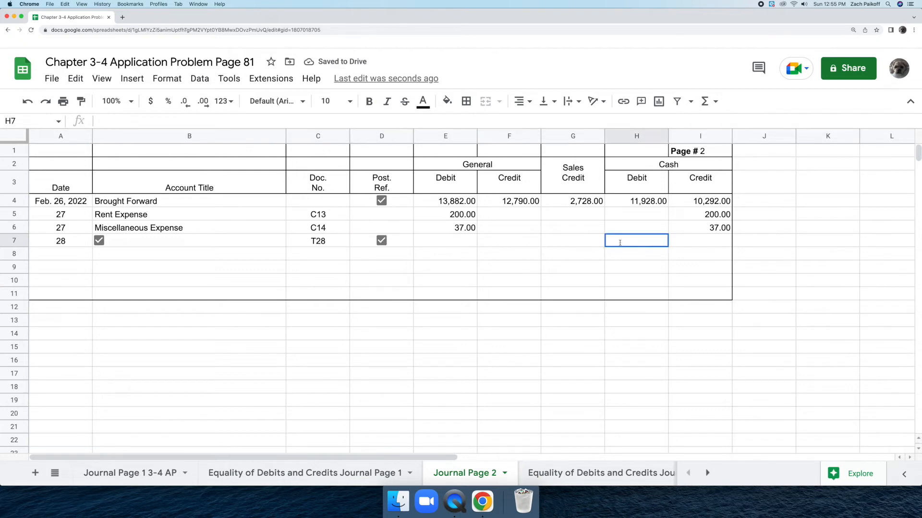
text(1365)
key(Return)
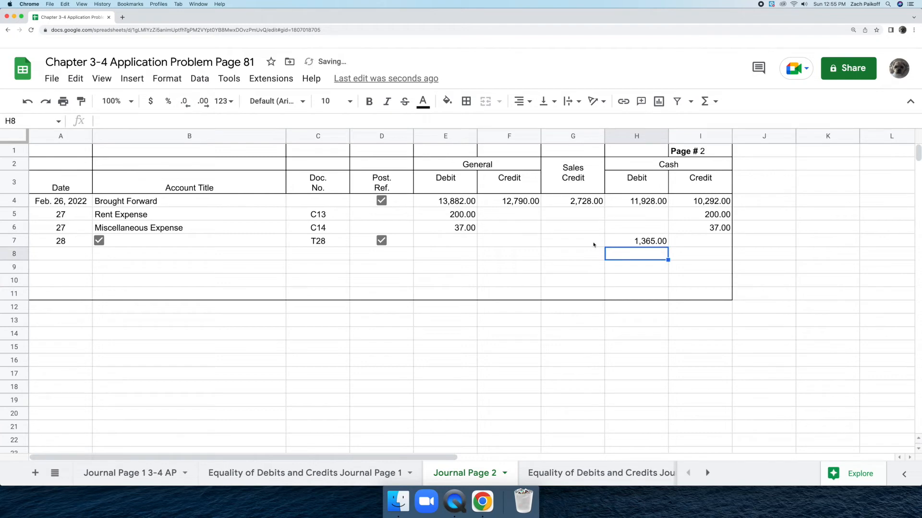
double_click(562, 241)
text(1365)
key(Return)
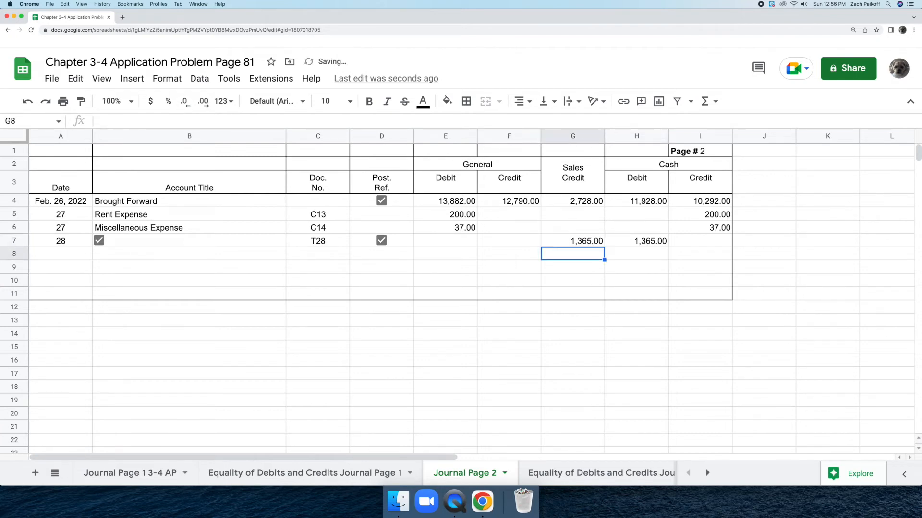
Step: Start the withdrawal entry in row 8 with date 28 in A8 and the owner's Drawing account title, including the owner's full name, in B8
click(79, 255)
text(28)
key(Return)
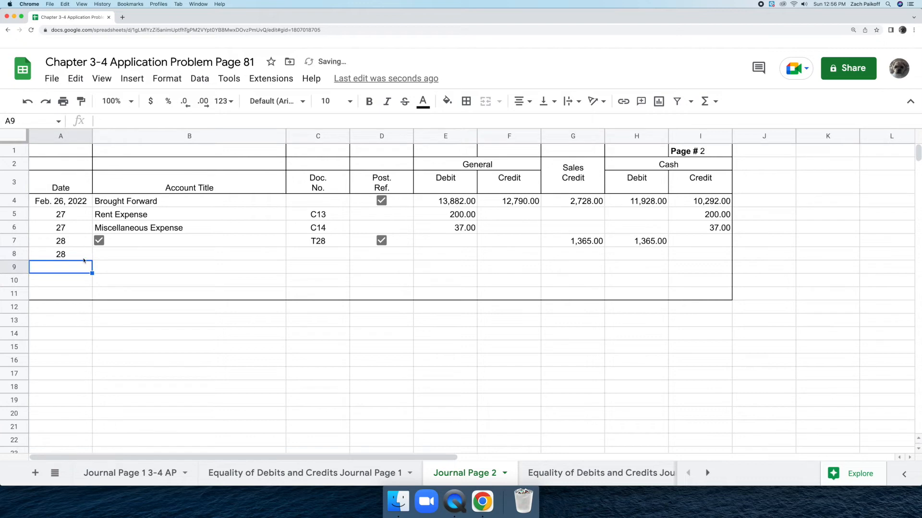
double_click(104, 253)
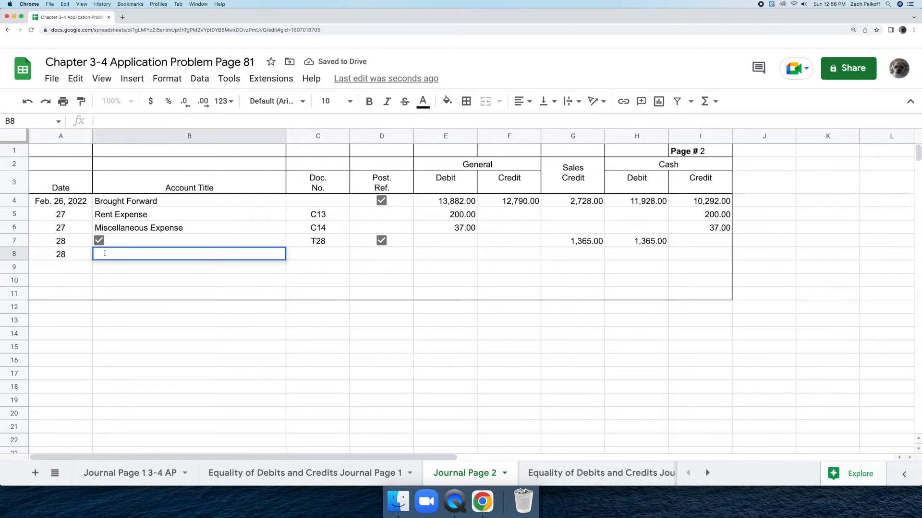
text(Dennis Gil)
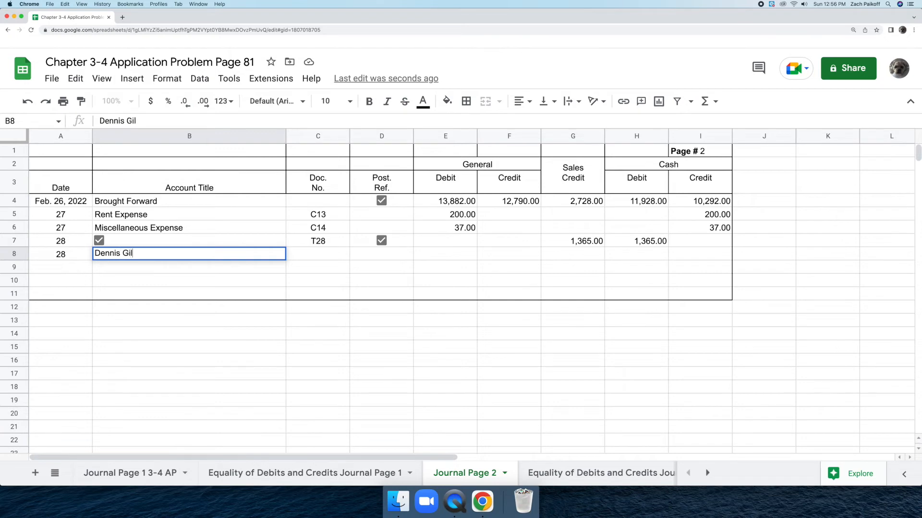
text(bert, Drawing)
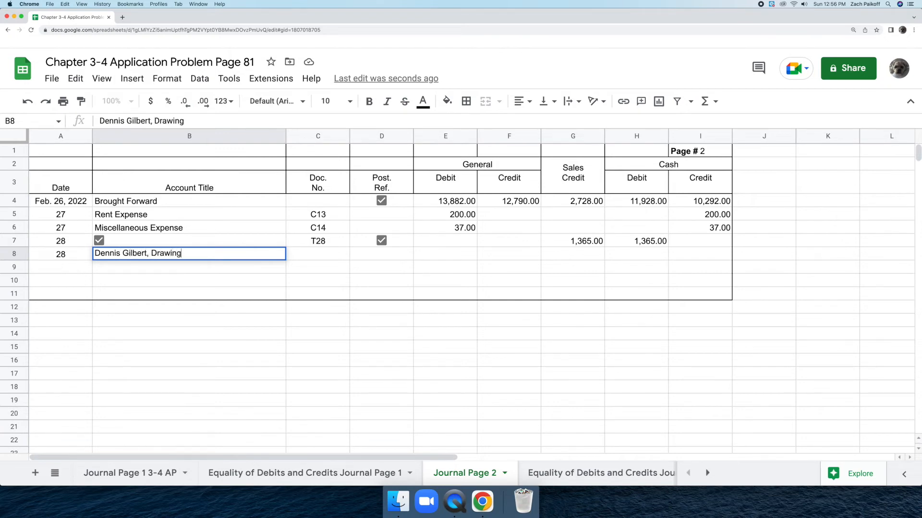
key(Return)
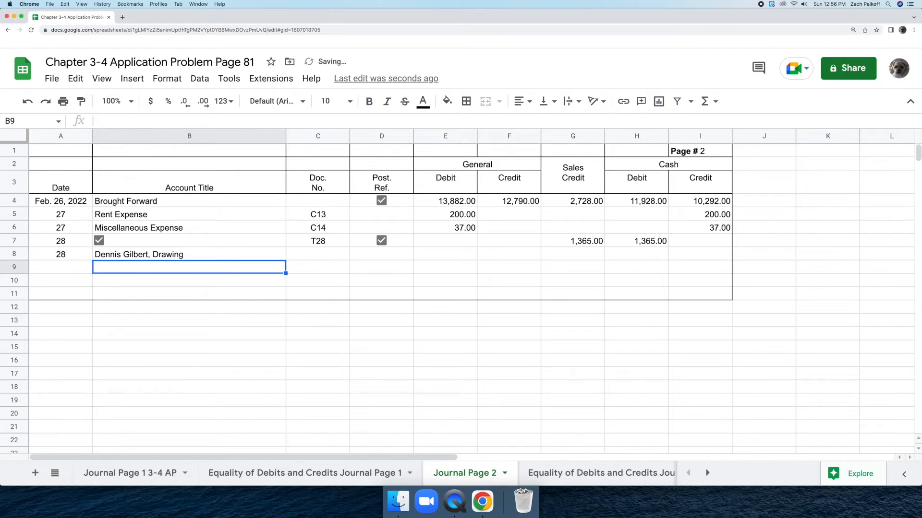
Step: Enter document number C15 in C8 for the owner's Drawing entry
click(311, 253)
text(C15)
key(Return)
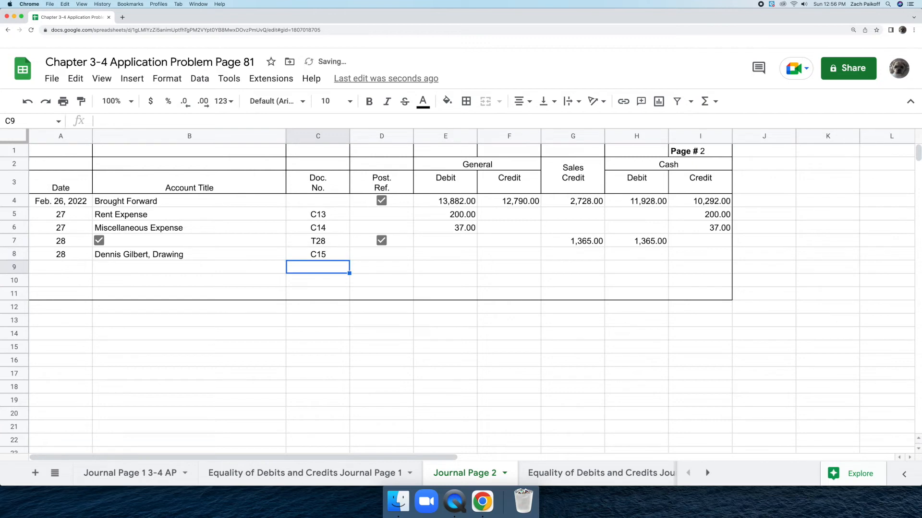
Step: Record the withdrawal amounts in row 8: General Debit 800 in E8 and Cash Credit 800 in I8
double_click(424, 255)
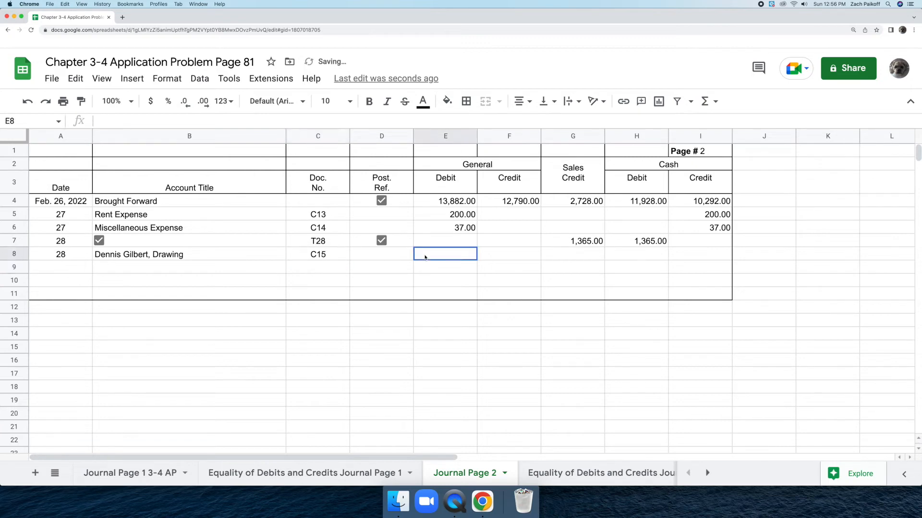
text(800)
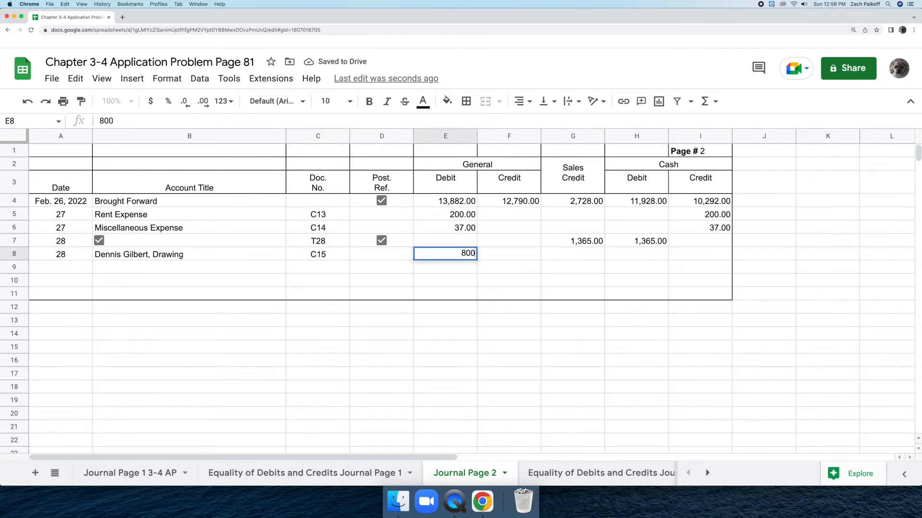
key(Return)
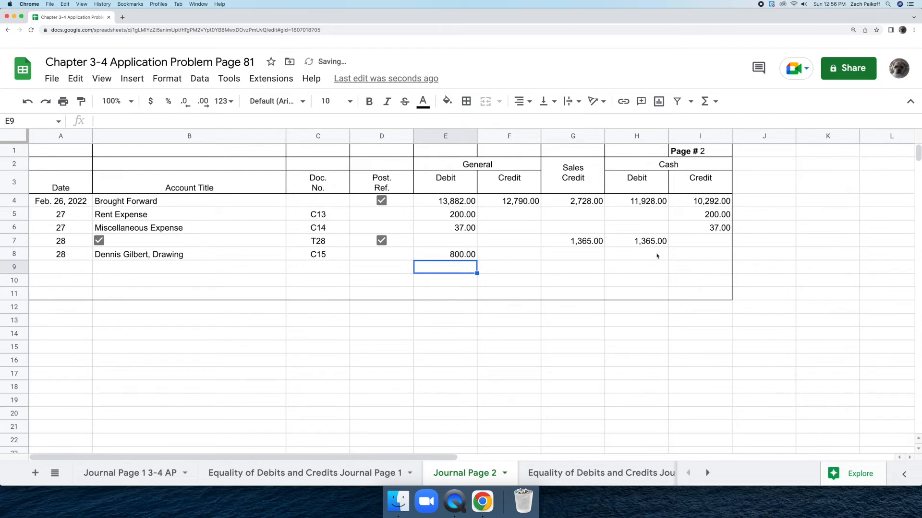
double_click(675, 250)
text(800)
key(Return)
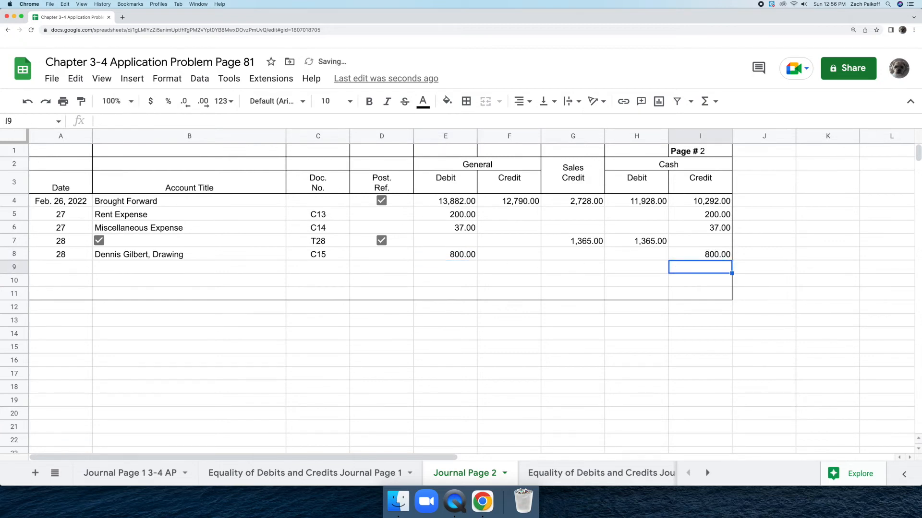
Step: Rule the amount columns by adding a single-line bottom border to E8:I8
drag(441, 254, 697, 257)
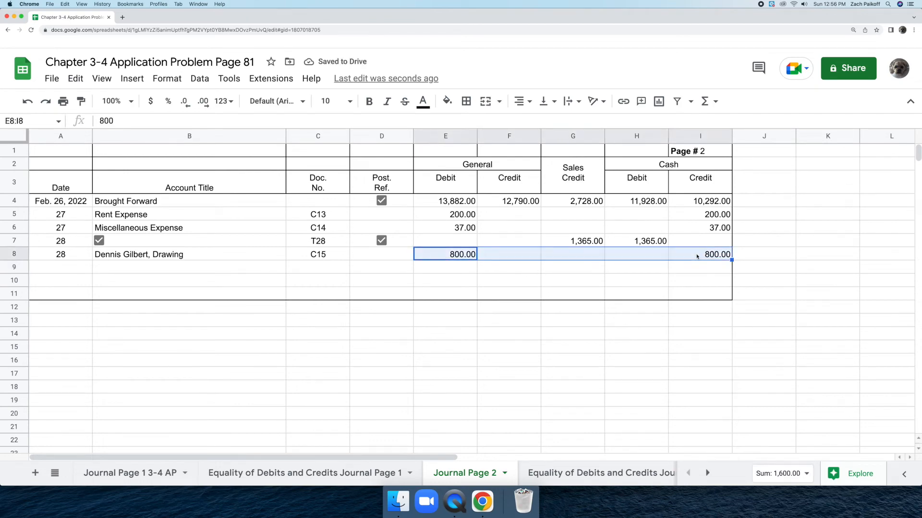
click(465, 101)
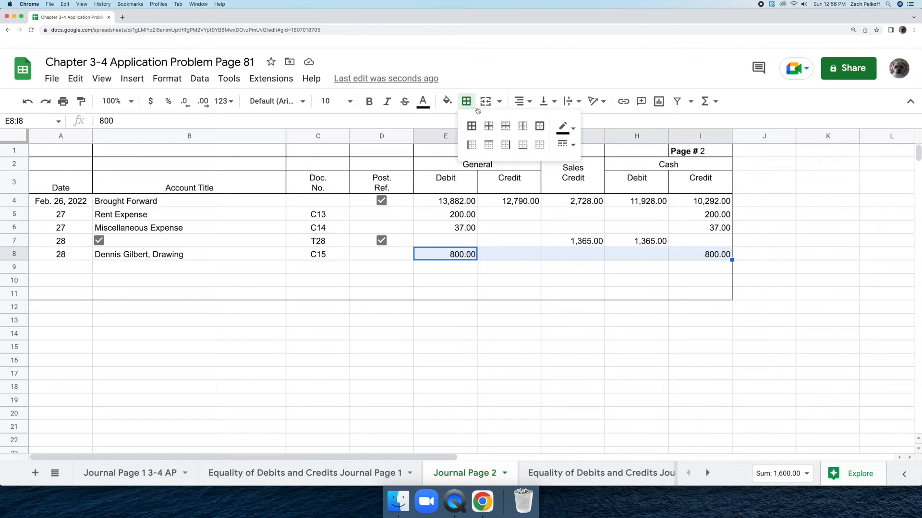
click(559, 144)
click(600, 165)
click(528, 150)
Step: Total the General Debit column in E9 with a SUM formula over E4:E8
click(462, 268)
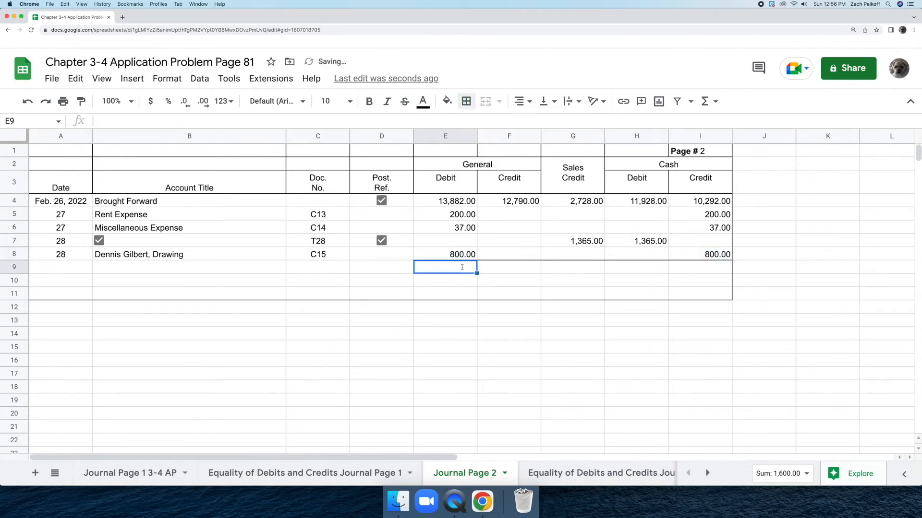
text(=sum)
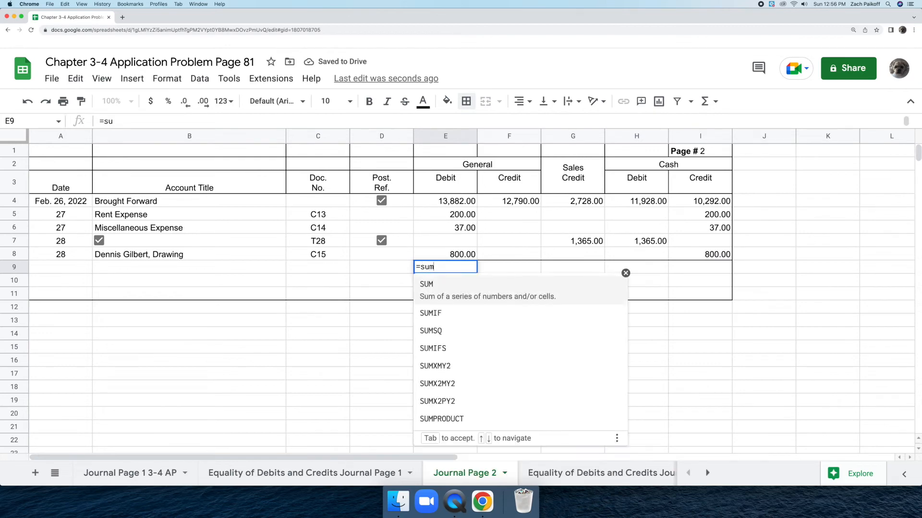
key(Tab)
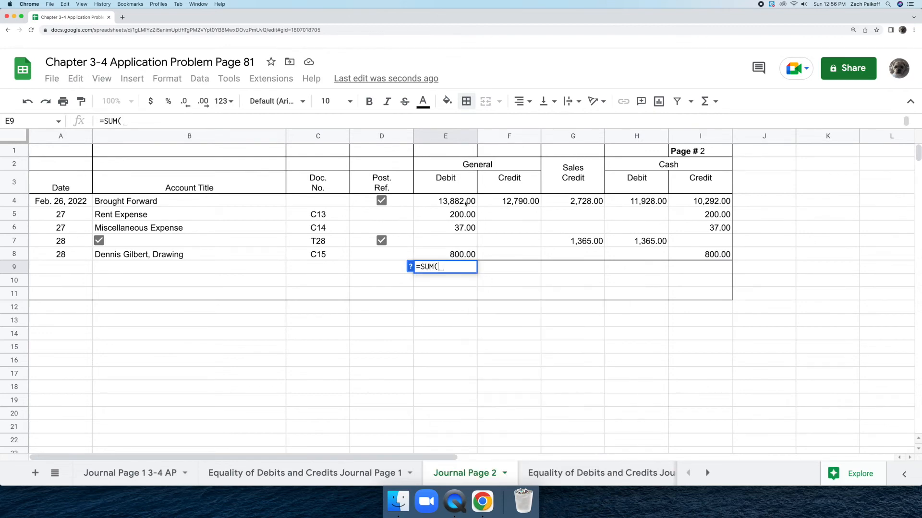
click(467, 202)
drag(467, 202, 474, 254)
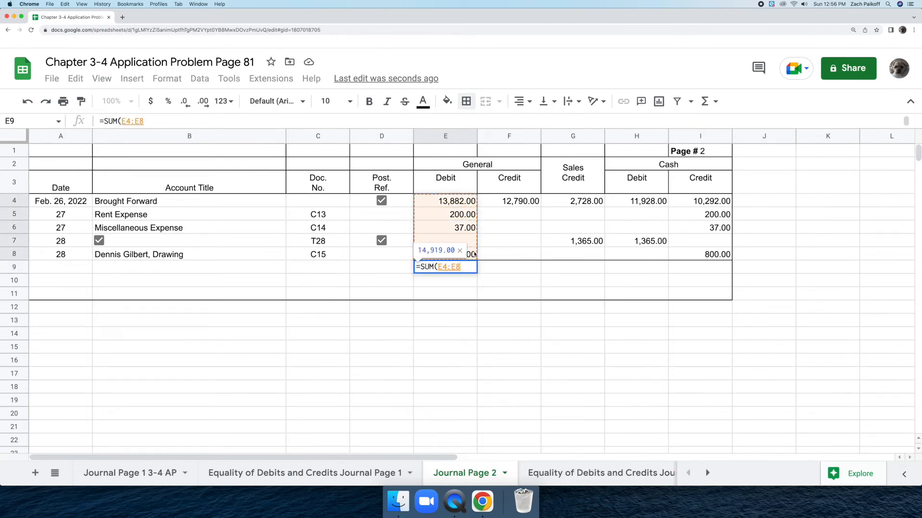
key(Return)
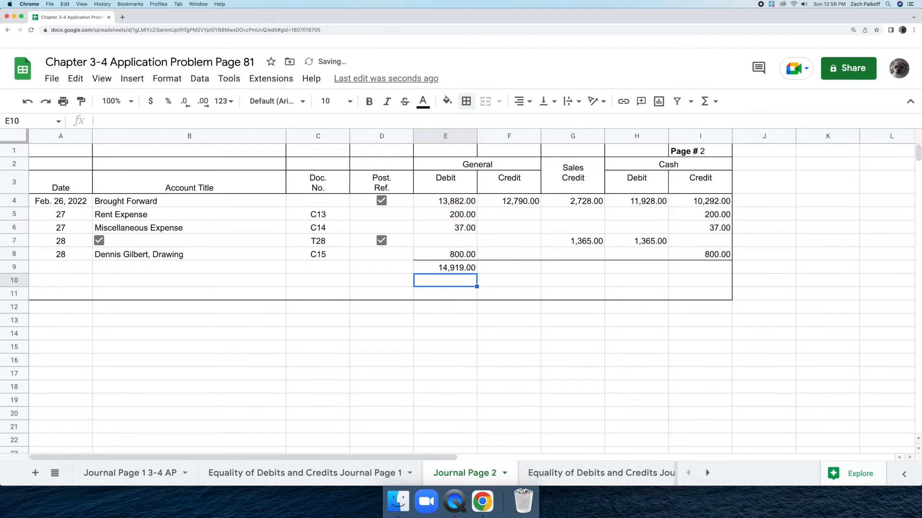
Step: Enter the General Credit column total of 12790 in F9
click(496, 265)
text(12,)
text(790)
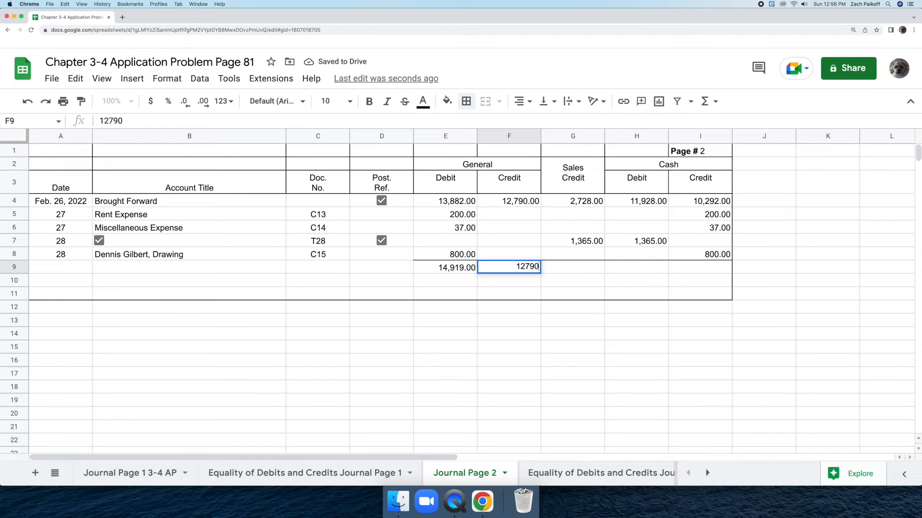
key(Return)
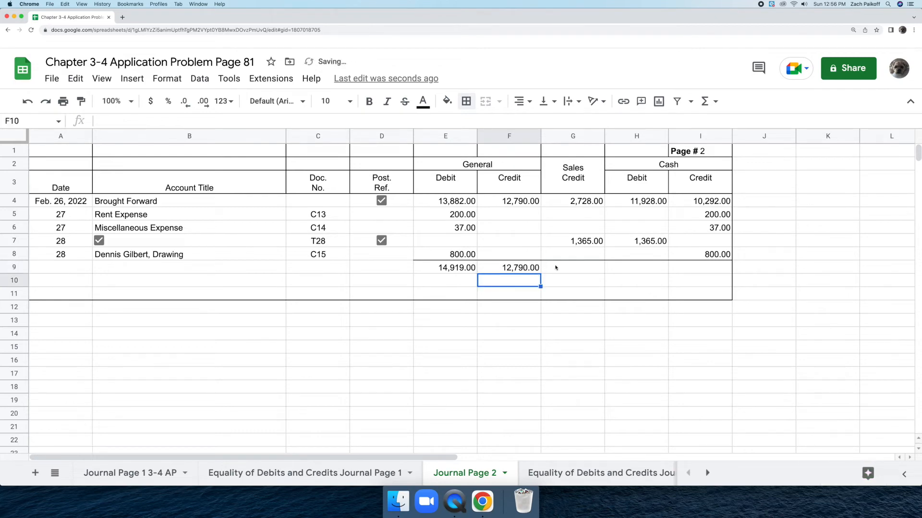
Step: Total the Sales Credit column in G9 with the formula =G4+G7
click(555, 265)
text(=)
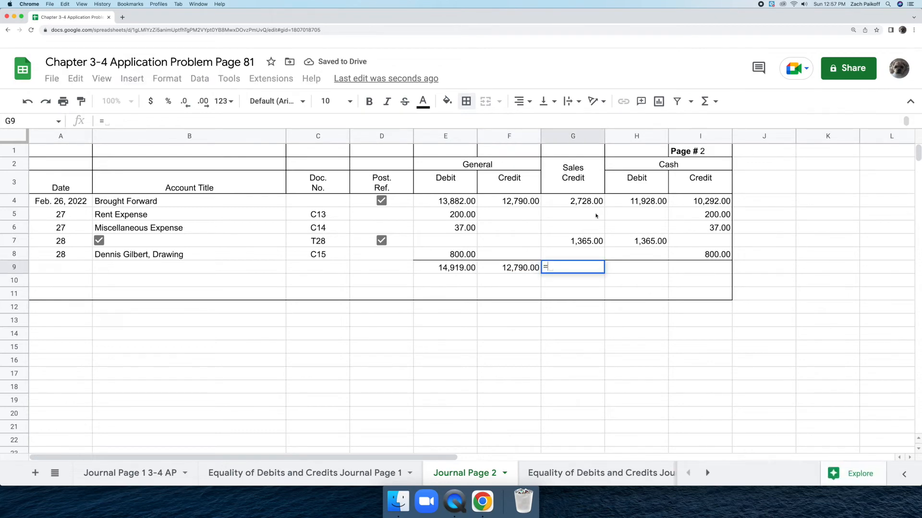
click(600, 204)
text(+)
click(600, 241)
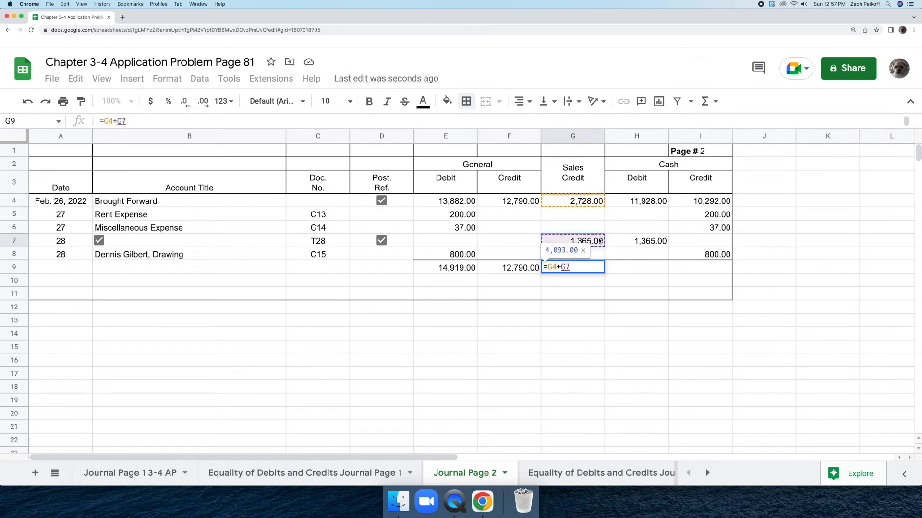
key(Return)
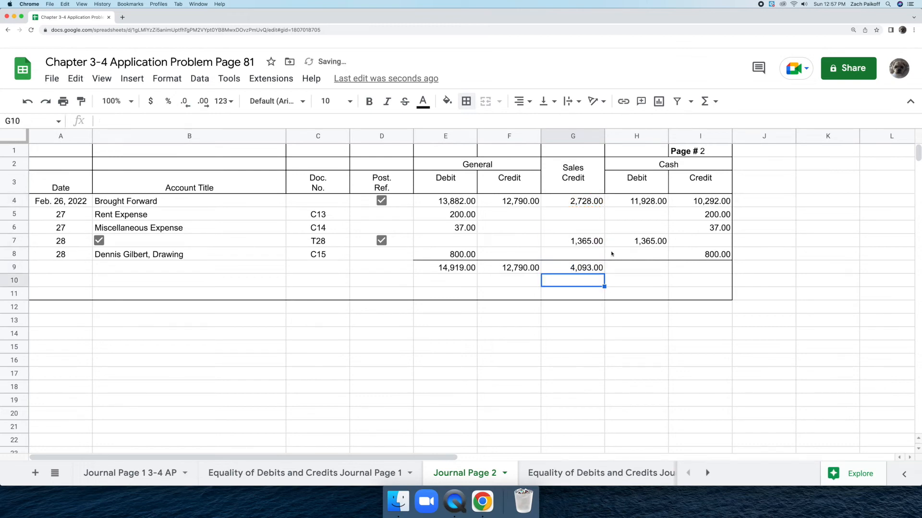
Step: Total the Cash Debit column in H9 with the formula =H4+H7
click(623, 267)
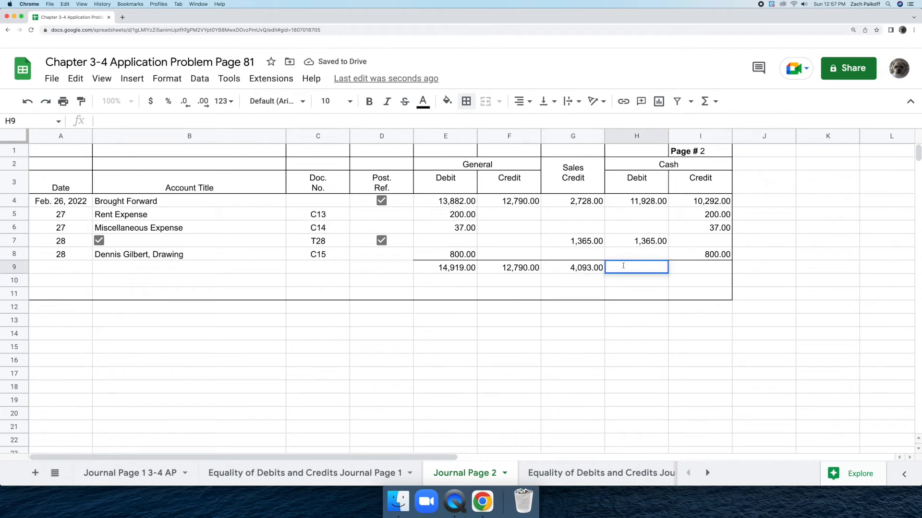
text(=)
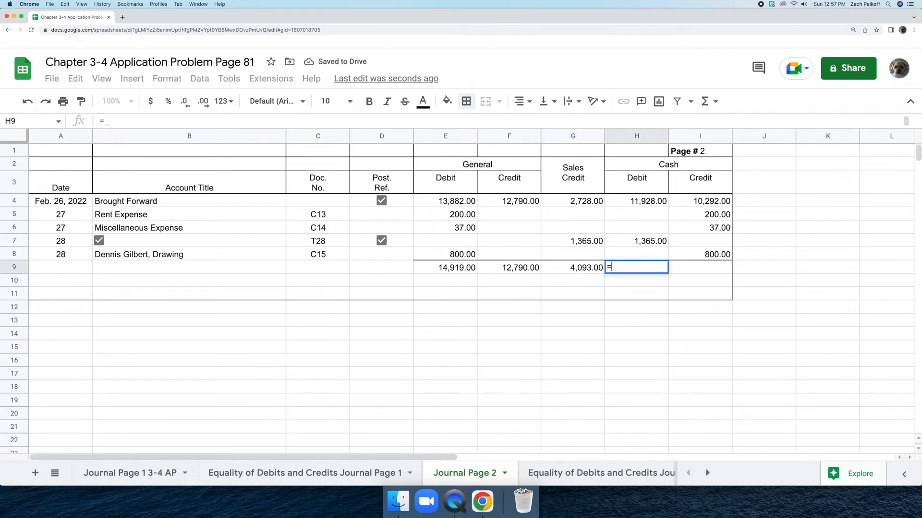
click(625, 202)
text(+)
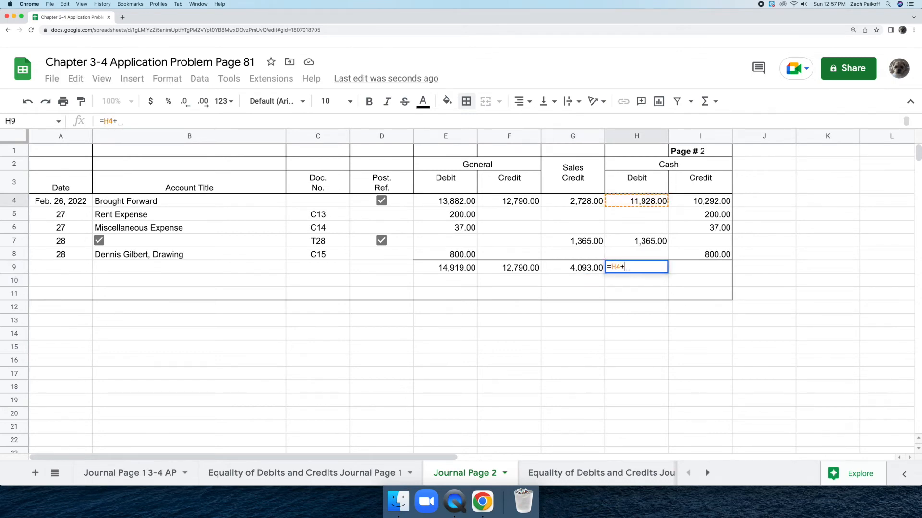
click(646, 244)
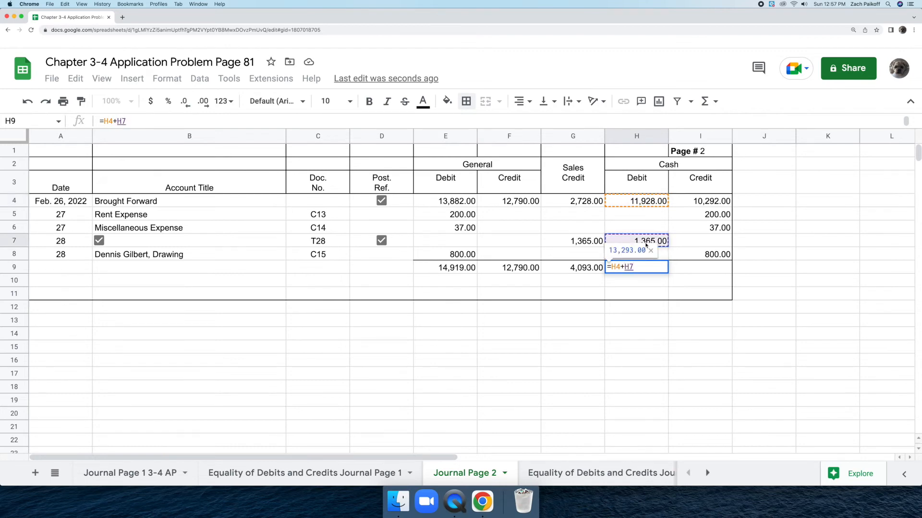
key(Return)
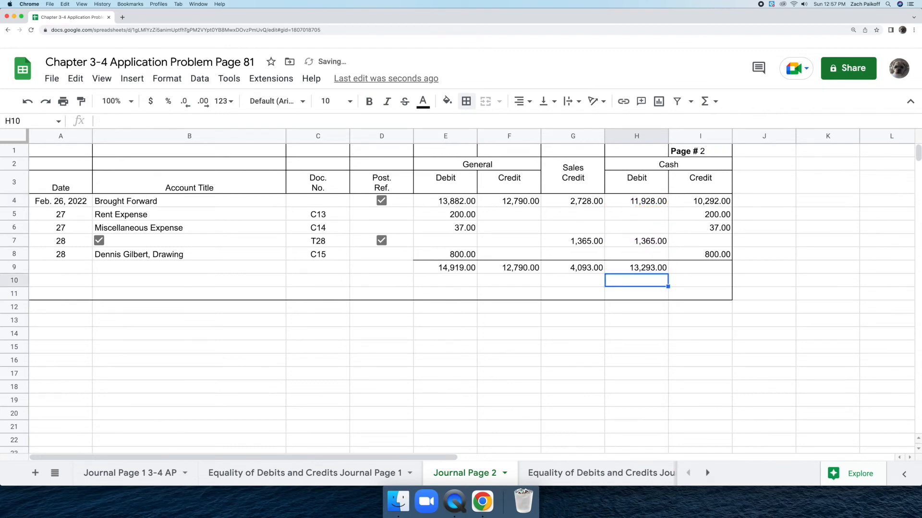
Step: Total the Cash Credit column in I9 with a SUM formula over I4:I8
click(694, 269)
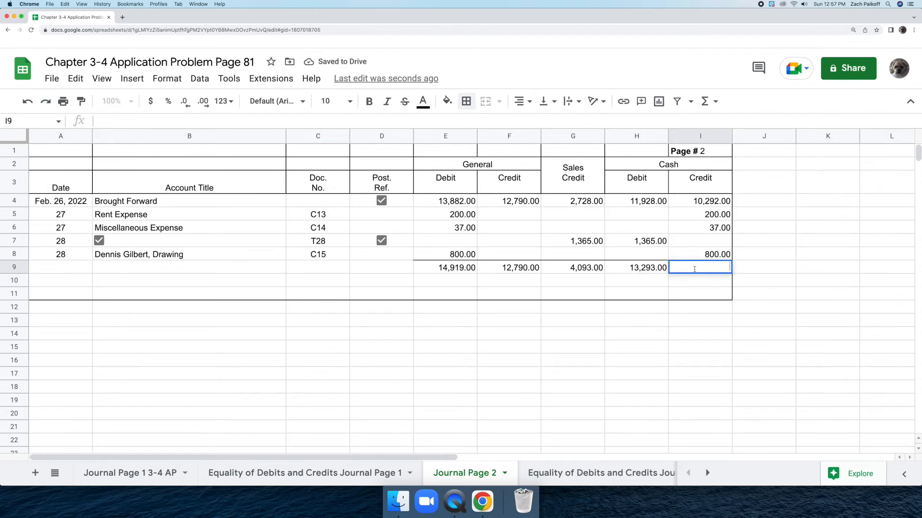
text(=sum)
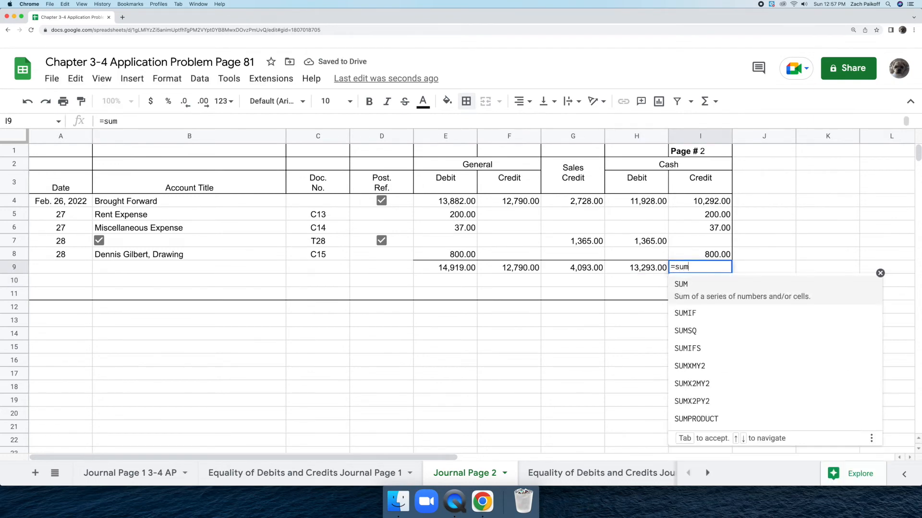
click(701, 288)
drag(727, 201, 729, 254)
key(Return)
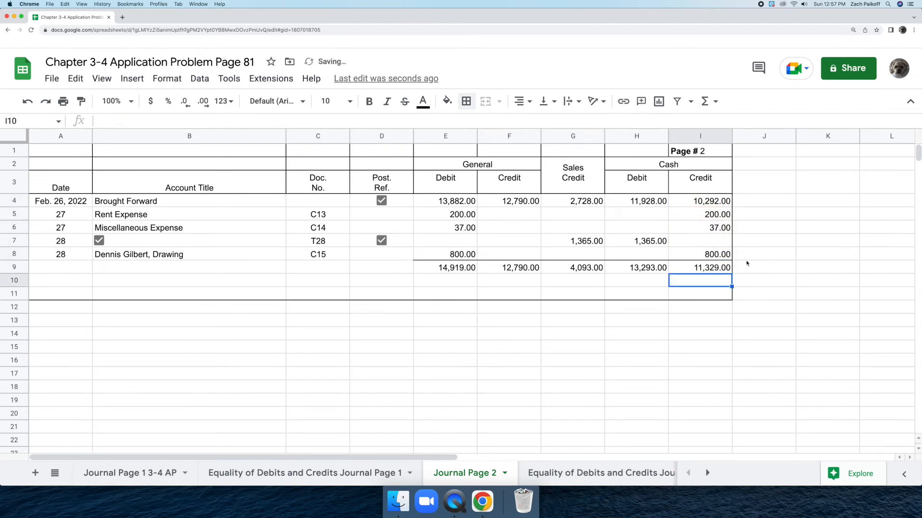
click(876, 294)
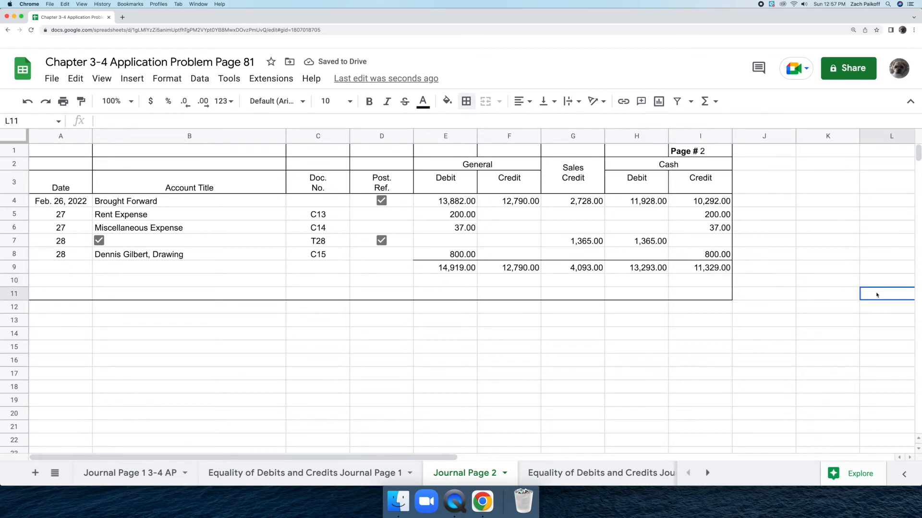
Step: On the Equality of Debits and Credits Journal Page 2 sheet, enter debit totals 14919 for General in B2 and 13293 for Cash in B4
click(617, 473)
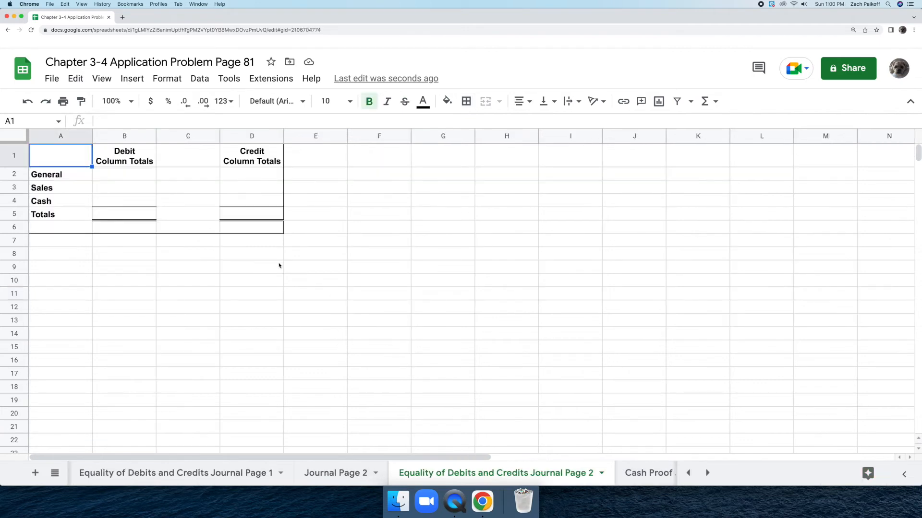
double_click(136, 174)
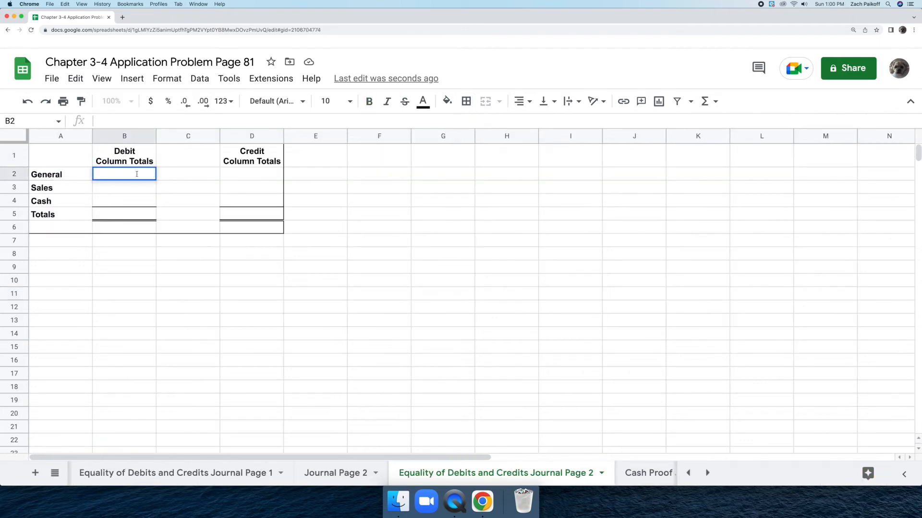
text(14919)
key(Return)
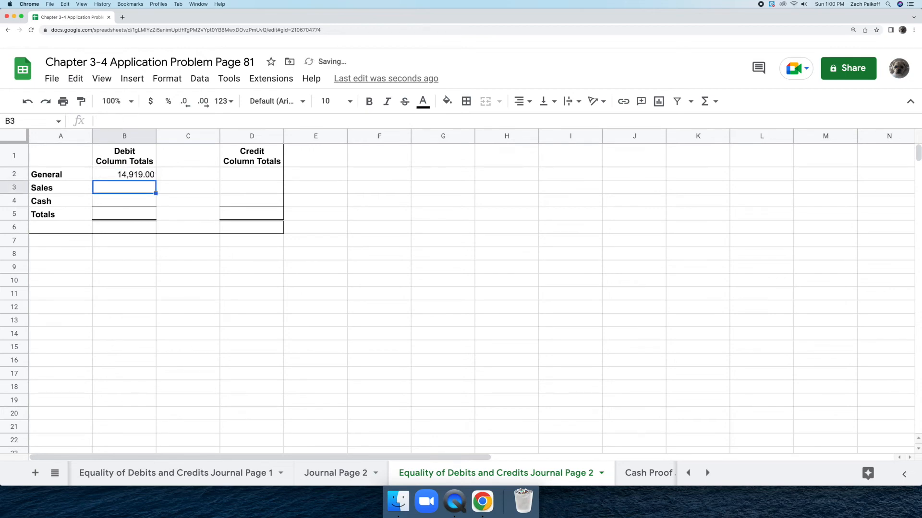
double_click(128, 199)
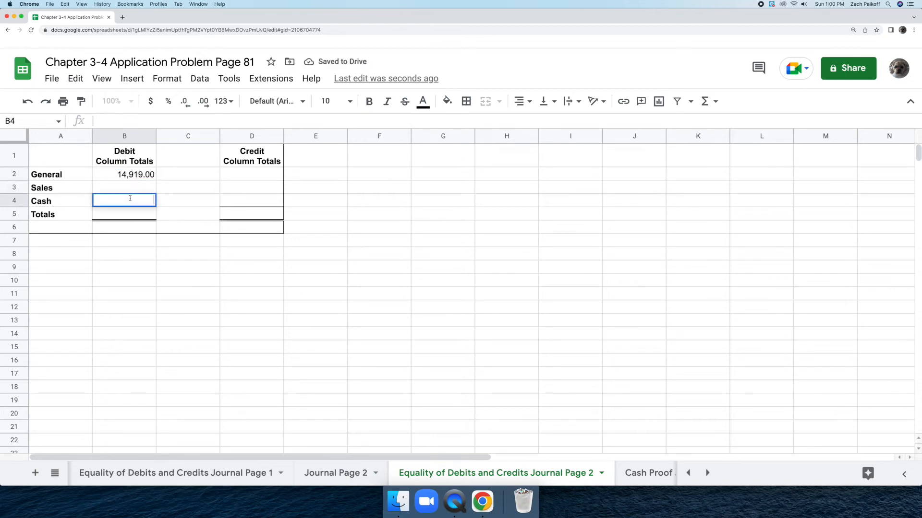
text(13,293)
key(Return)
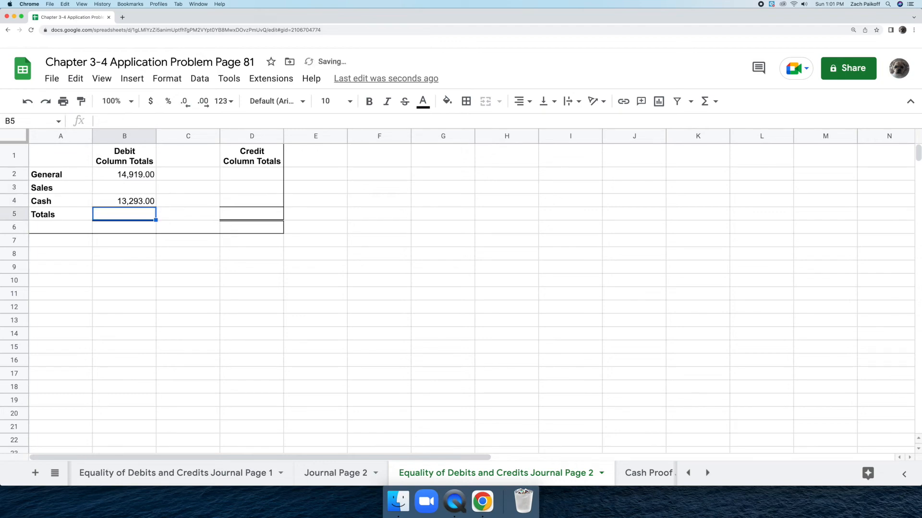
Step: Total the debit column in B5 by adding the General and Cash debits with =B2+B4
double_click(136, 213)
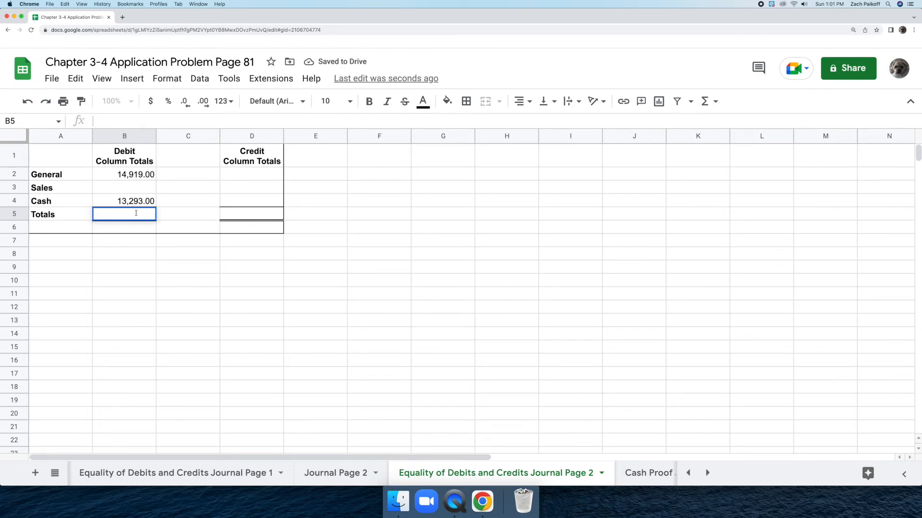
text(=)
click(146, 175)
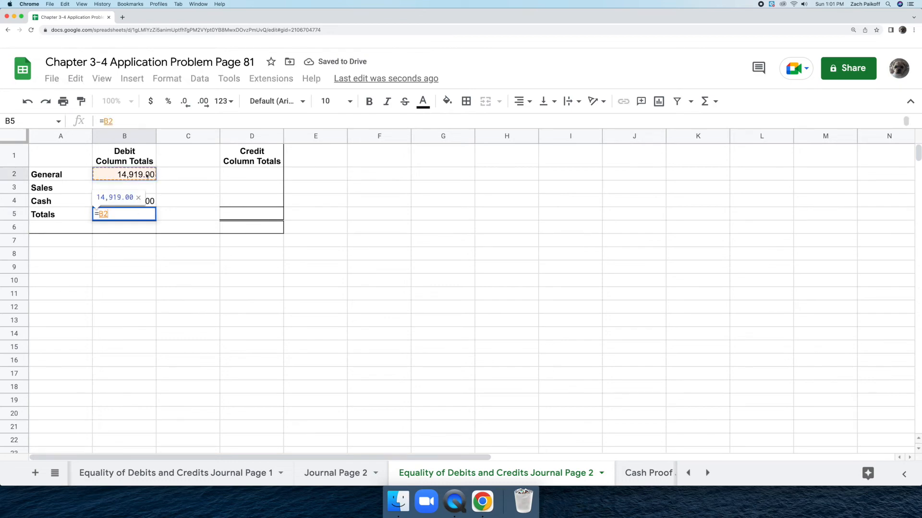
text(+)
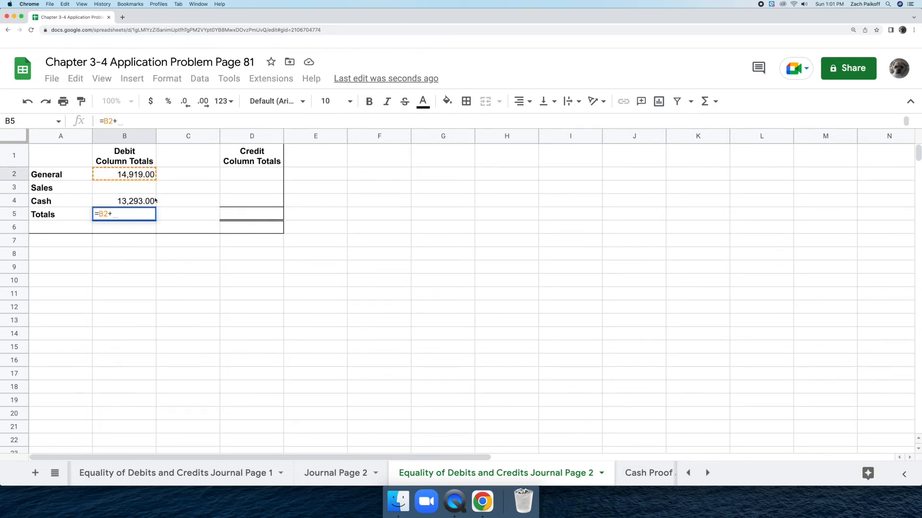
click(150, 201)
key(Return)
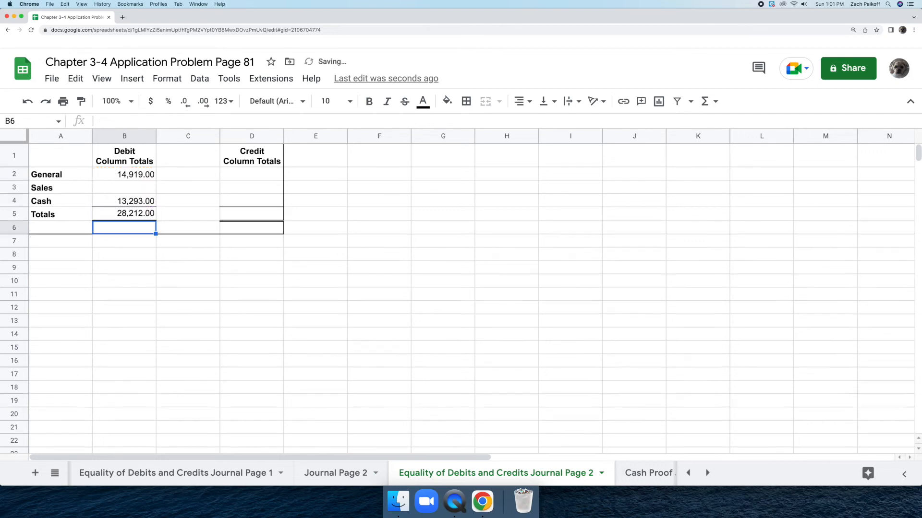
Step: Enter the credit column totals: 12790 for General in D2, 4093 for Sales in D3 and 11329 for Cash in D4
double_click(257, 172)
text(12790)
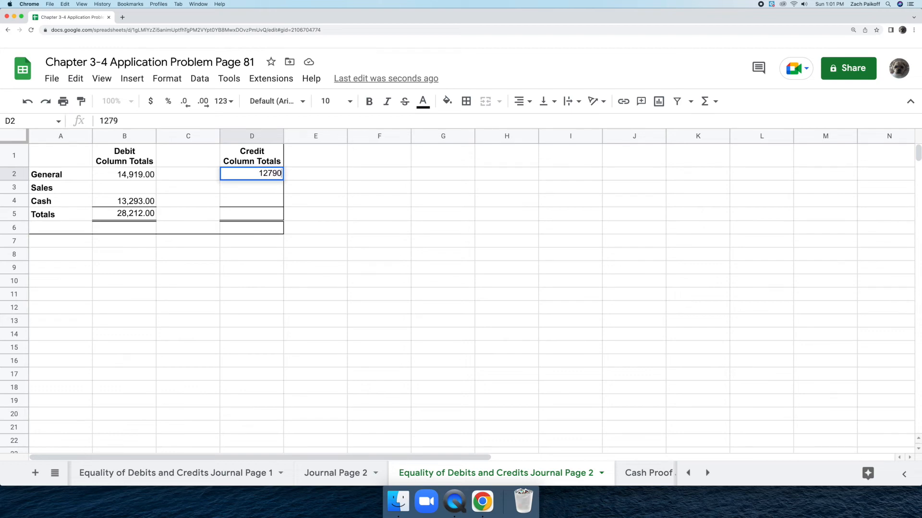
key(Return)
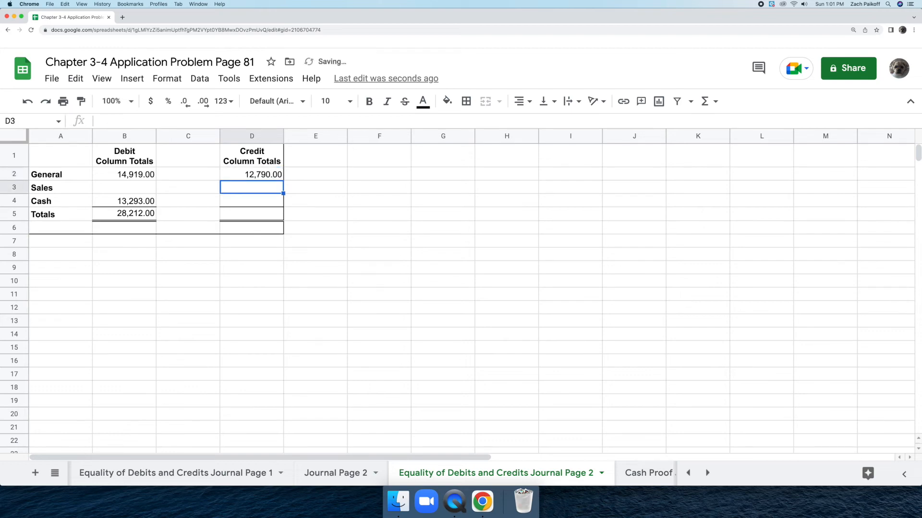
double_click(264, 187)
text(4,093)
key(Return)
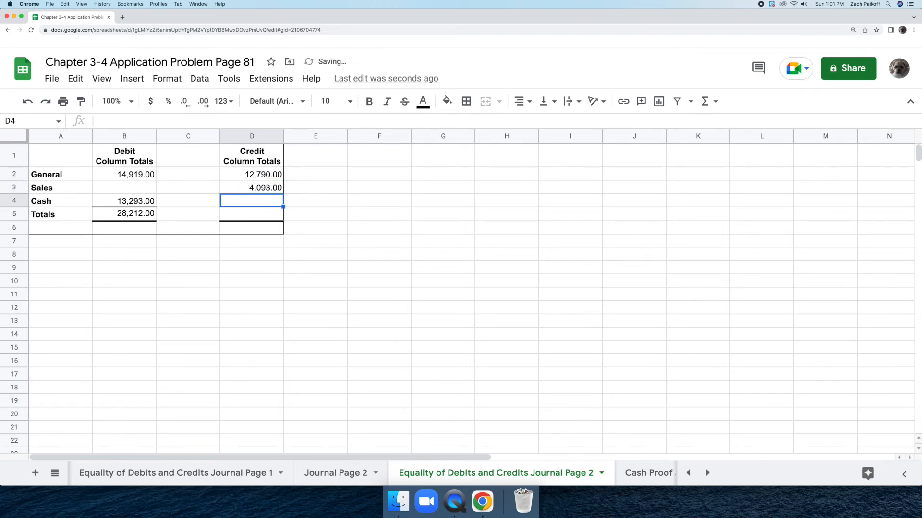
double_click(269, 200)
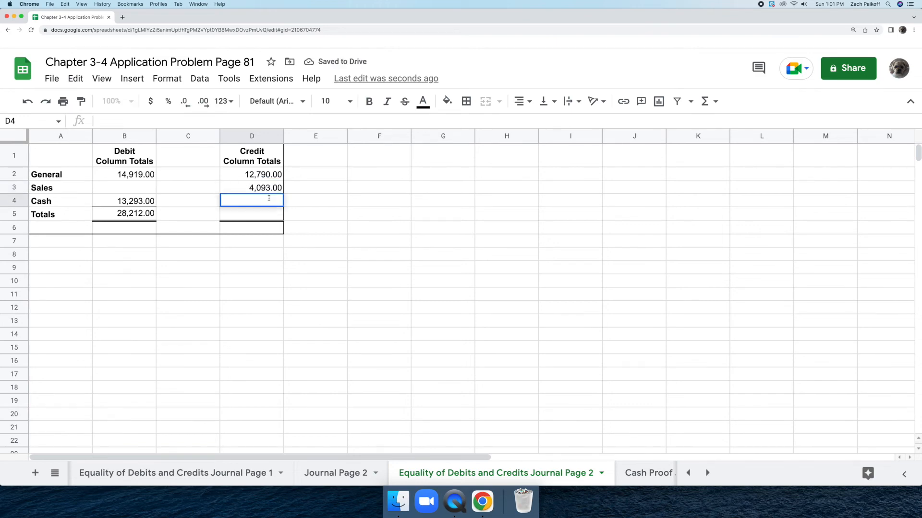
text(11329)
key(Return)
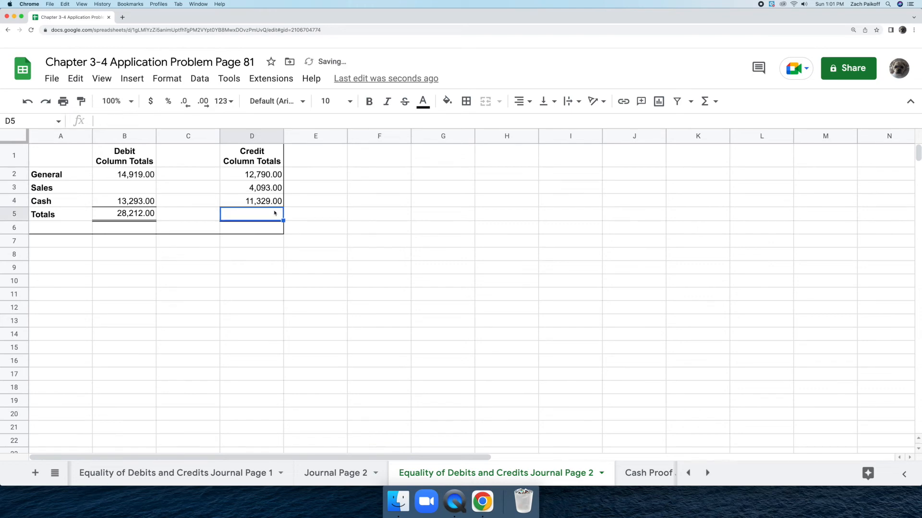
Step: Total the credit column in D5 with a SUM formula over D2:D4
text(=)
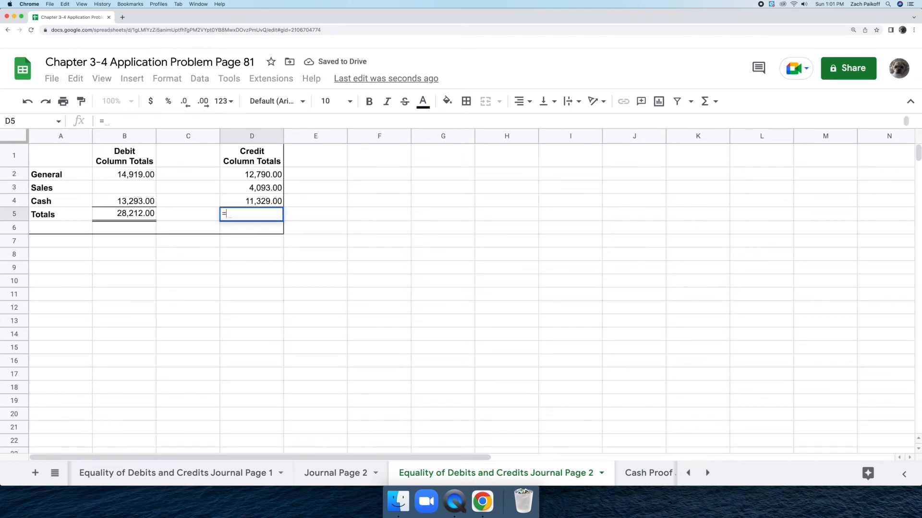
text(sum)
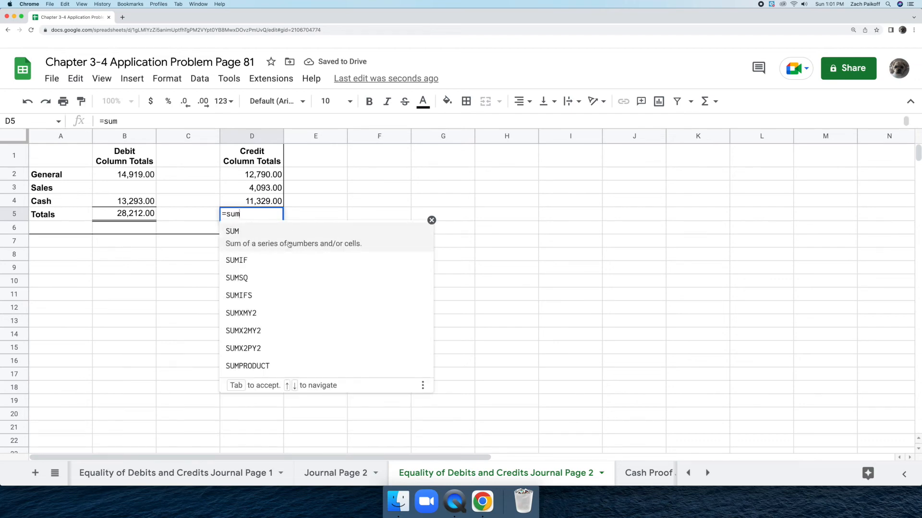
key(Tab)
drag(274, 174, 279, 200)
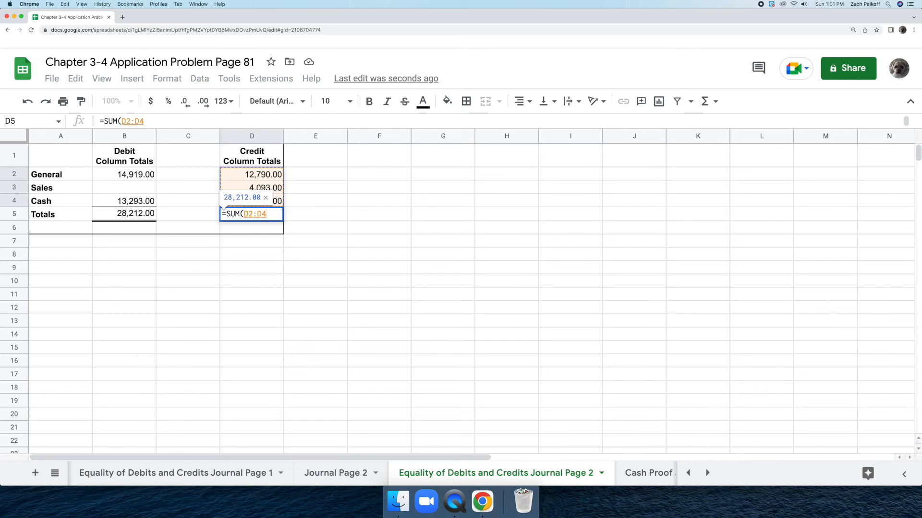
key(Return)
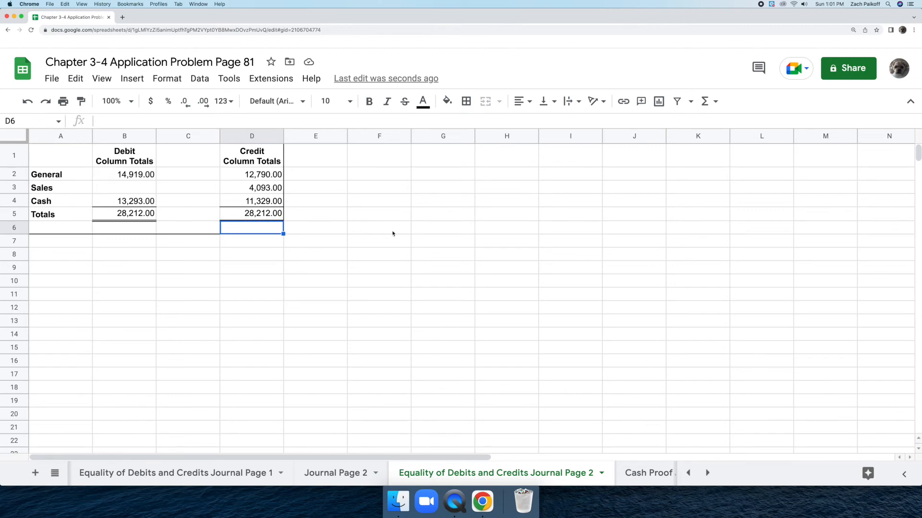
click(425, 228)
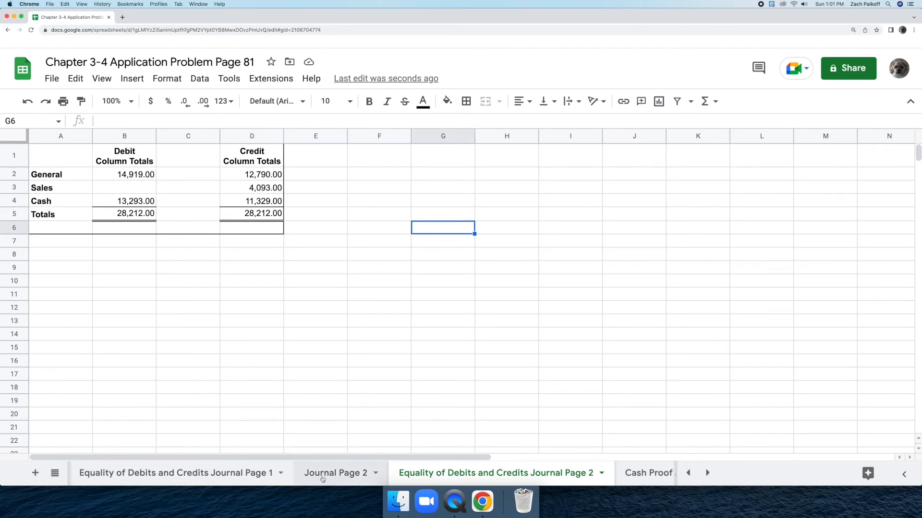
Step: On the Journal Page 2 sheet, apply a double-line bottom border to the column totals in E9:I9
click(322, 473)
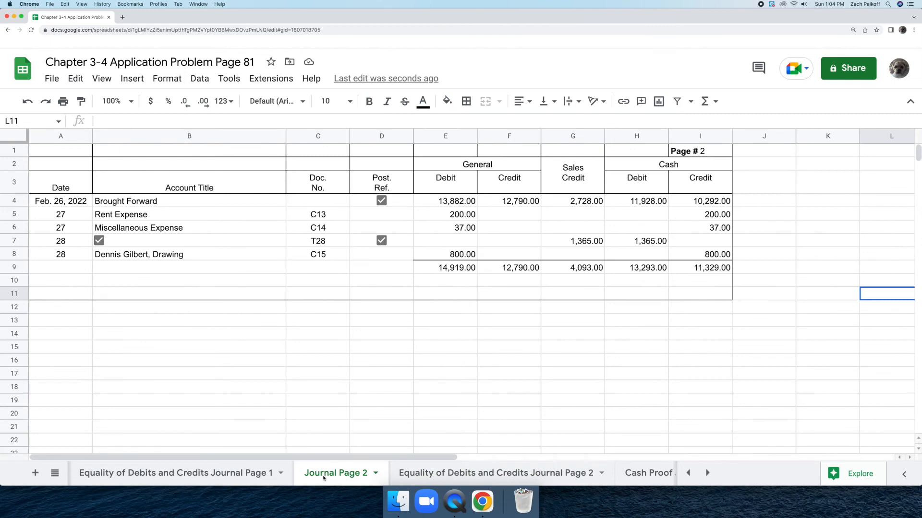
drag(426, 273, 685, 262)
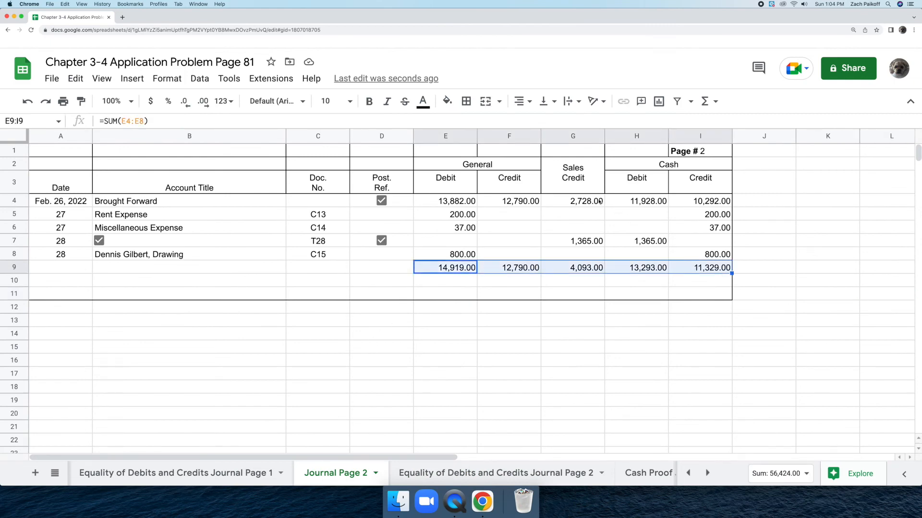
click(472, 104)
click(567, 144)
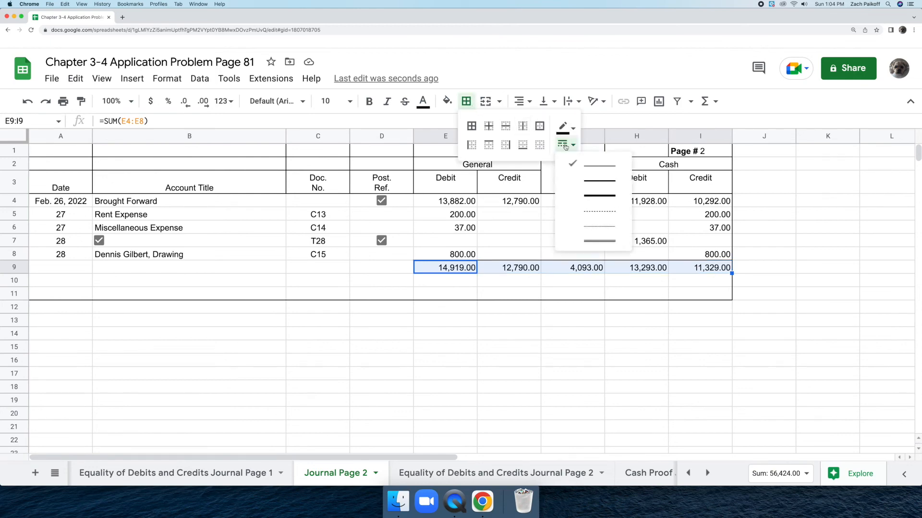
click(616, 246)
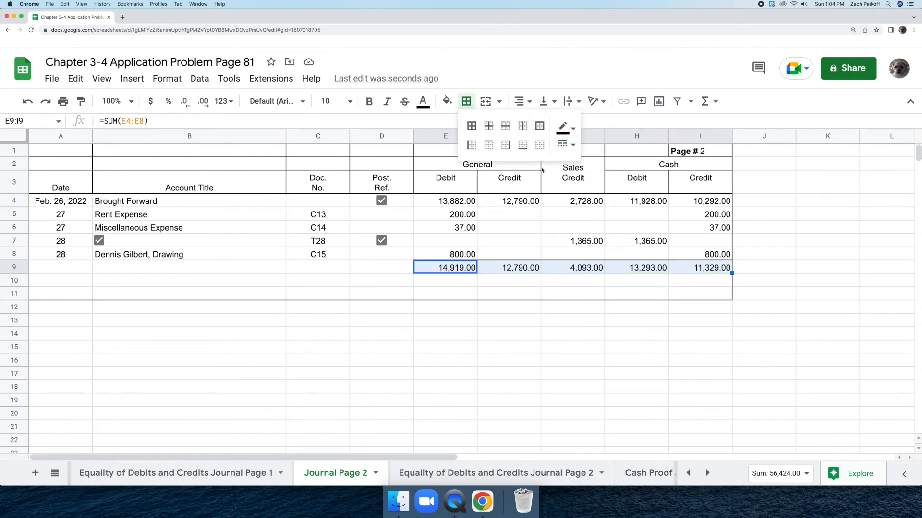
click(523, 144)
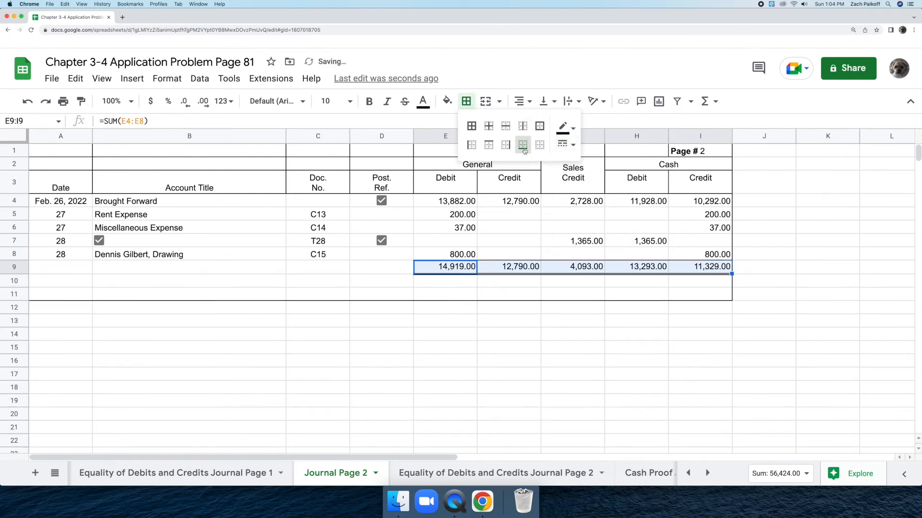
Step: Label the journal's totals row with date 28 in A9 and account title Totals in B9
click(75, 271)
text(28)
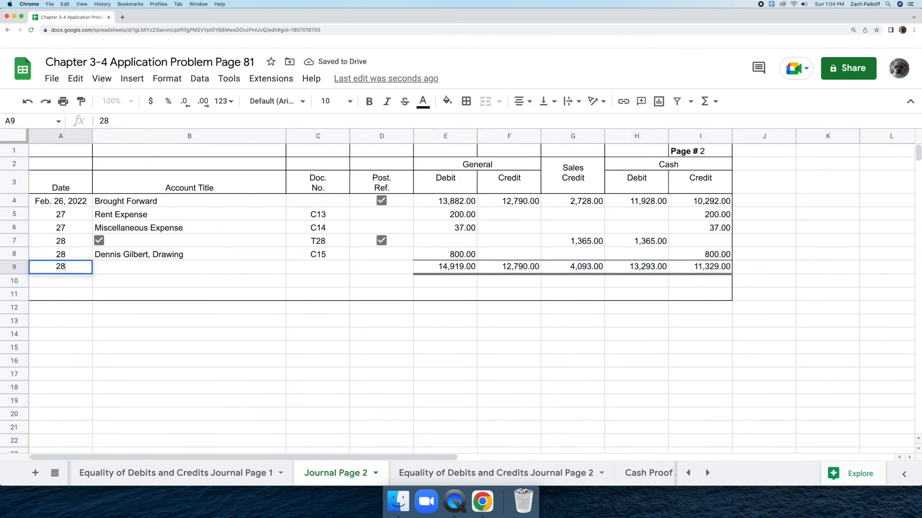
key(Return)
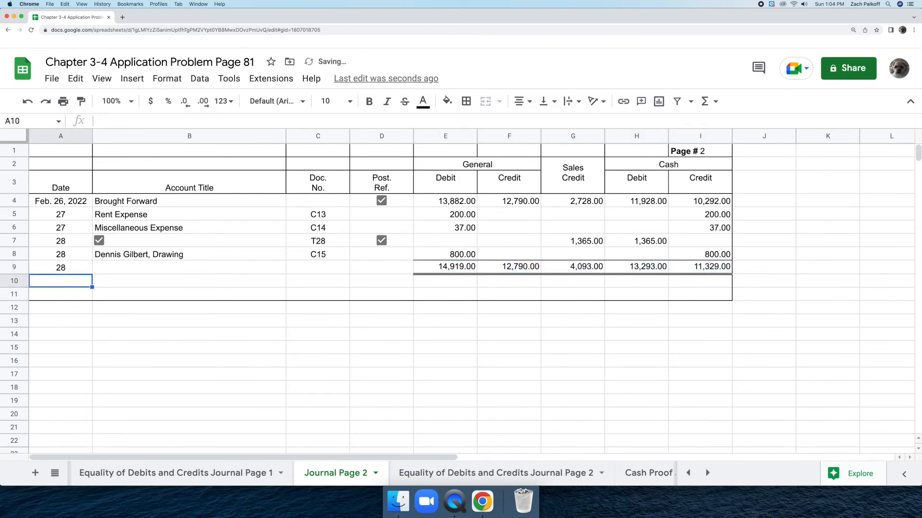
click(112, 266)
text(Totals)
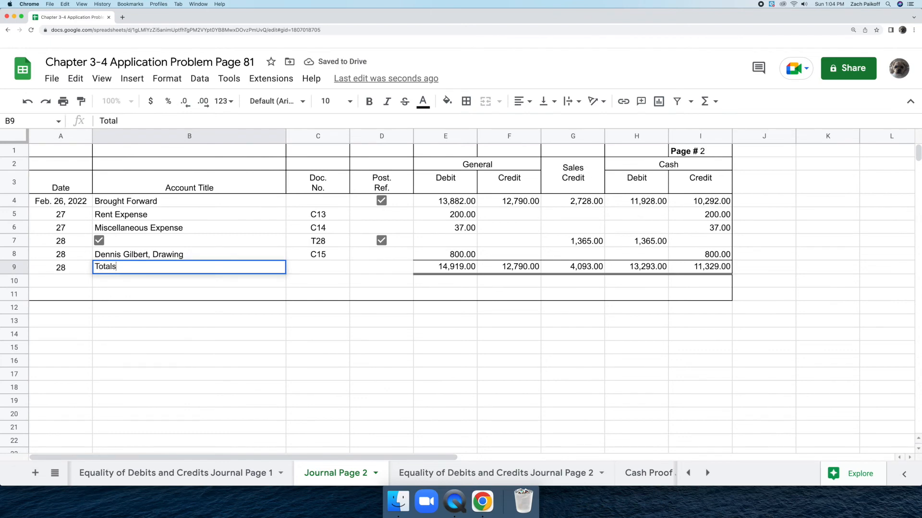
key(Return)
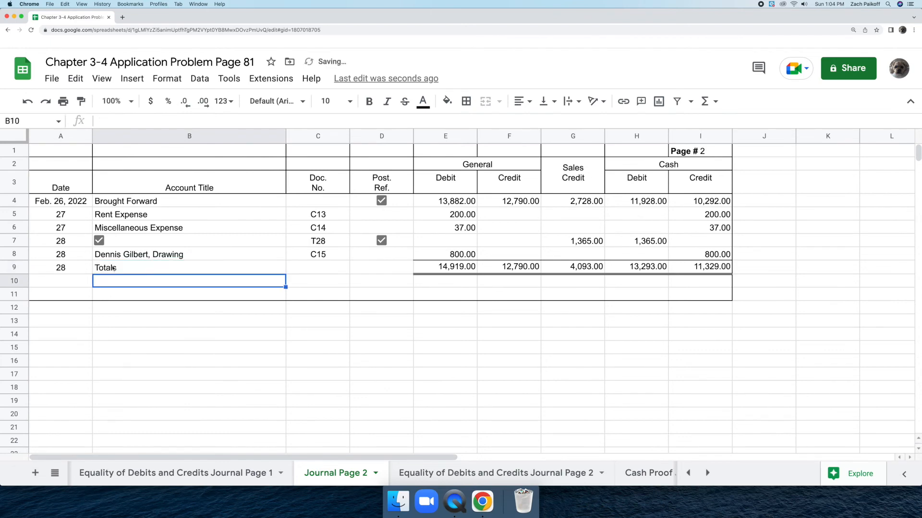
click(866, 295)
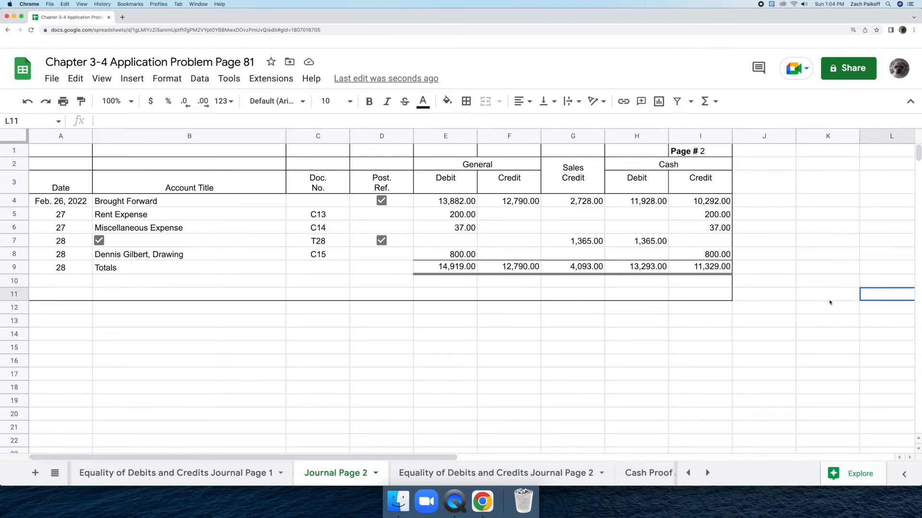
Step: On the Cash Proof Journal Page 2 sheet, enter beginning cash on hand 0 in B1 and cash received 13293 in B2
click(637, 480)
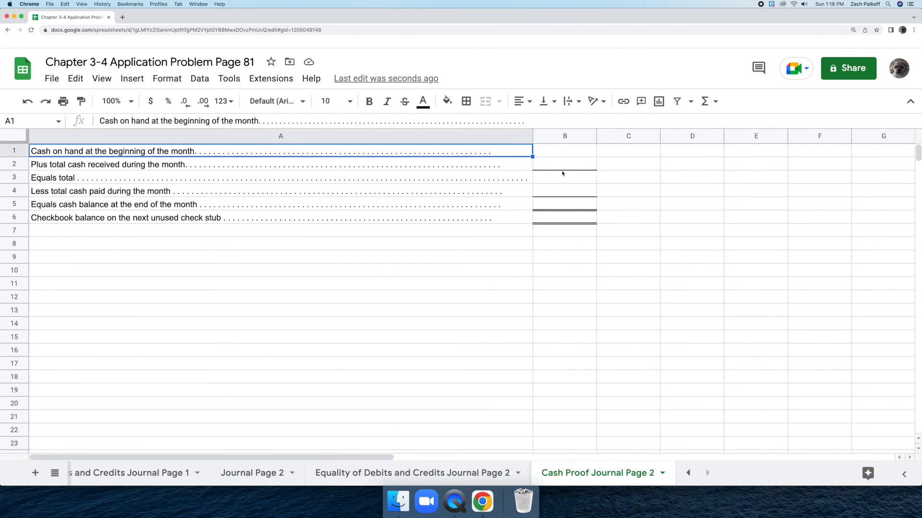
double_click(557, 151)
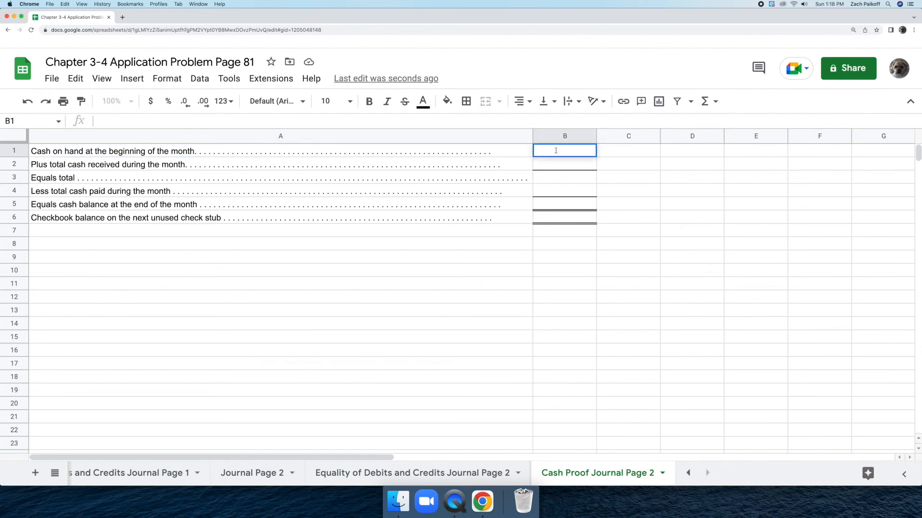
text(0)
key(Return)
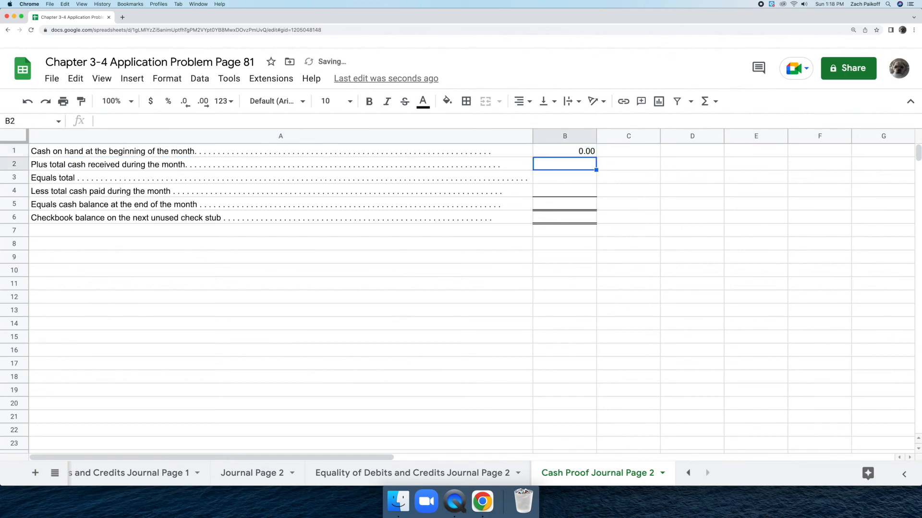
double_click(562, 161)
text(1)
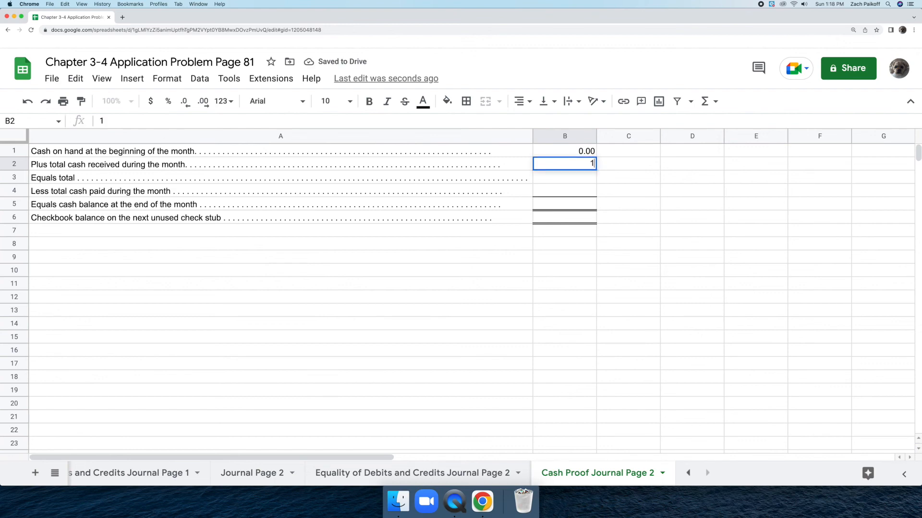
text(3293)
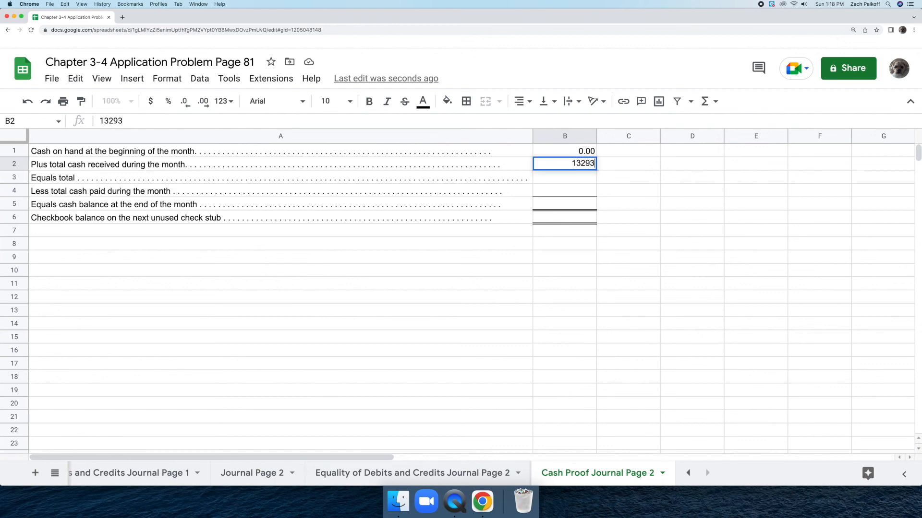
key(Return)
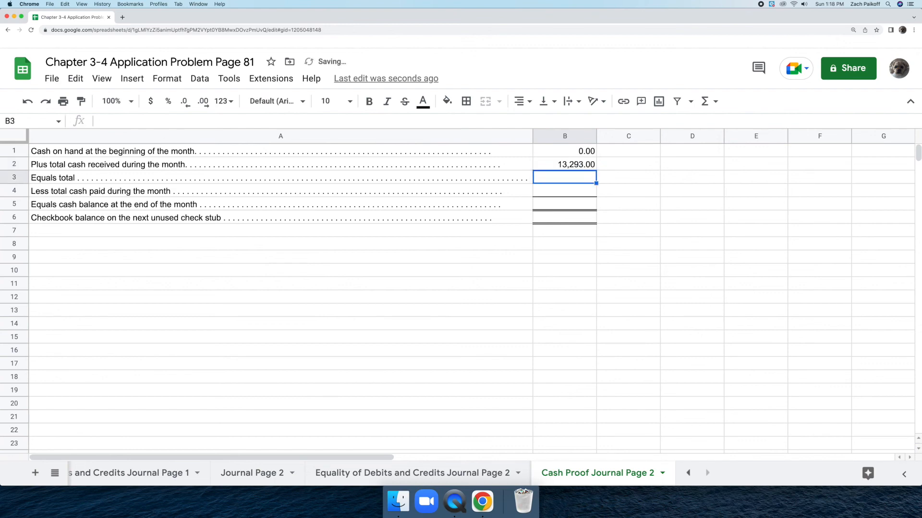
Step: Calculate the Equals total line in B3 with the formula =B1+B2
double_click(570, 177)
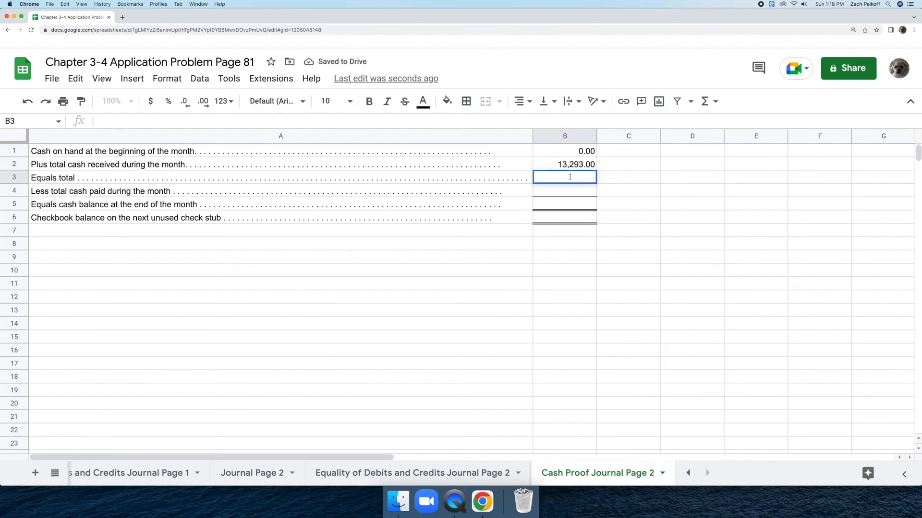
text(=)
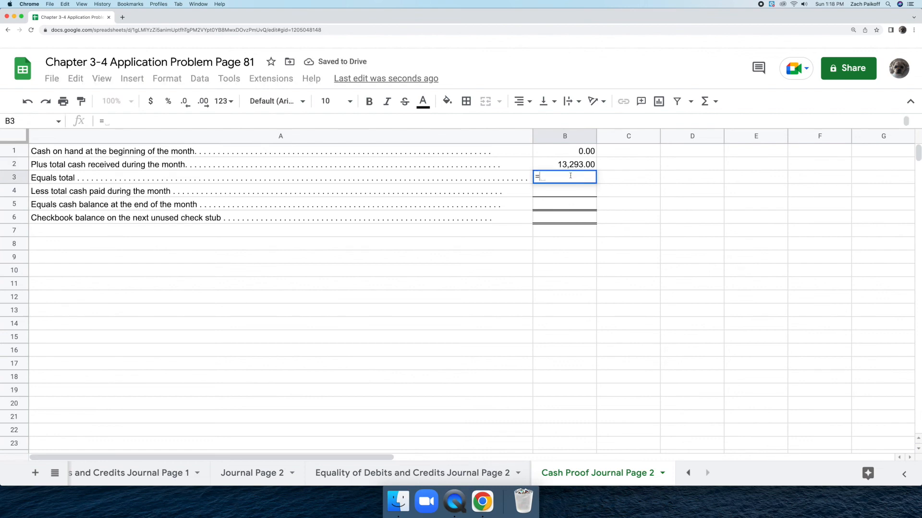
click(567, 152)
text(+)
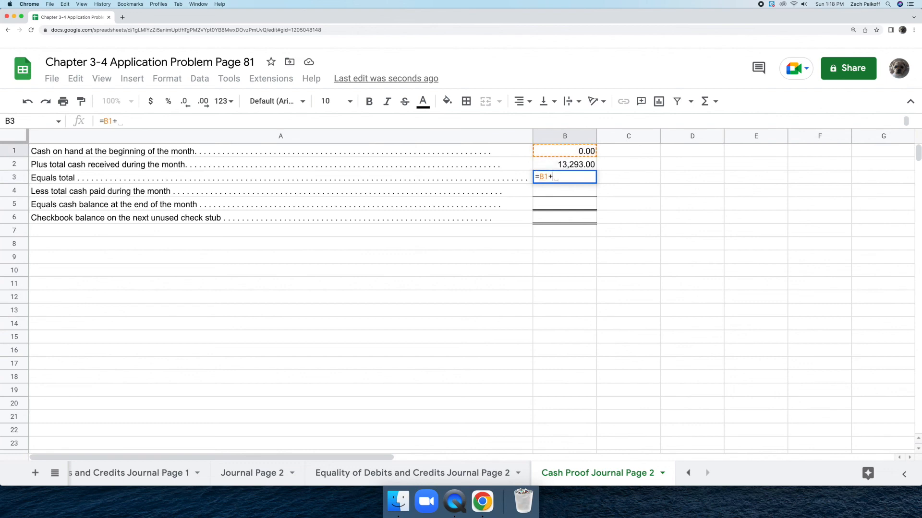
click(589, 166)
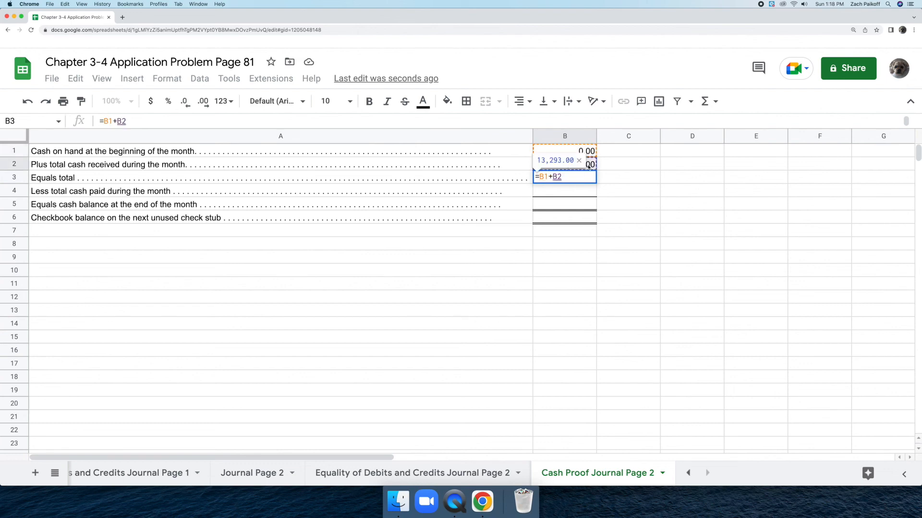
key(Return)
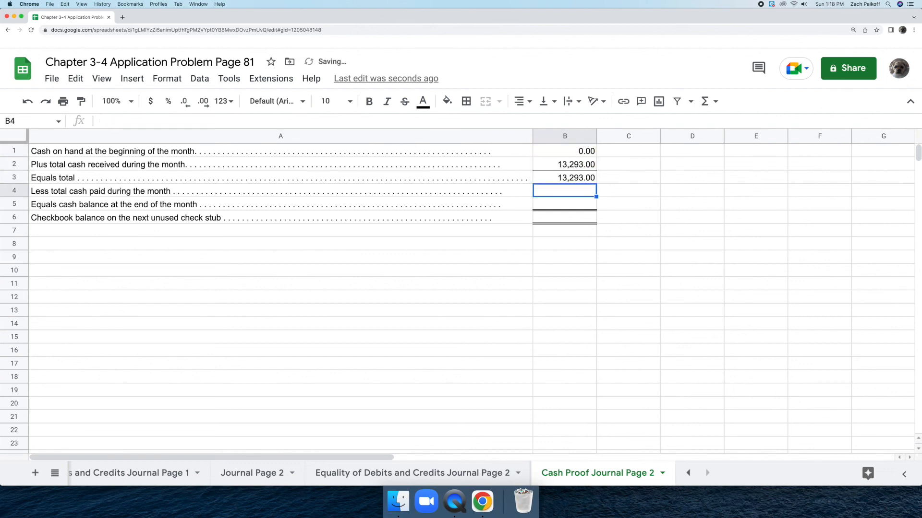
Step: Enter 11329 in B4 as the total cash paid during the month
double_click(580, 190)
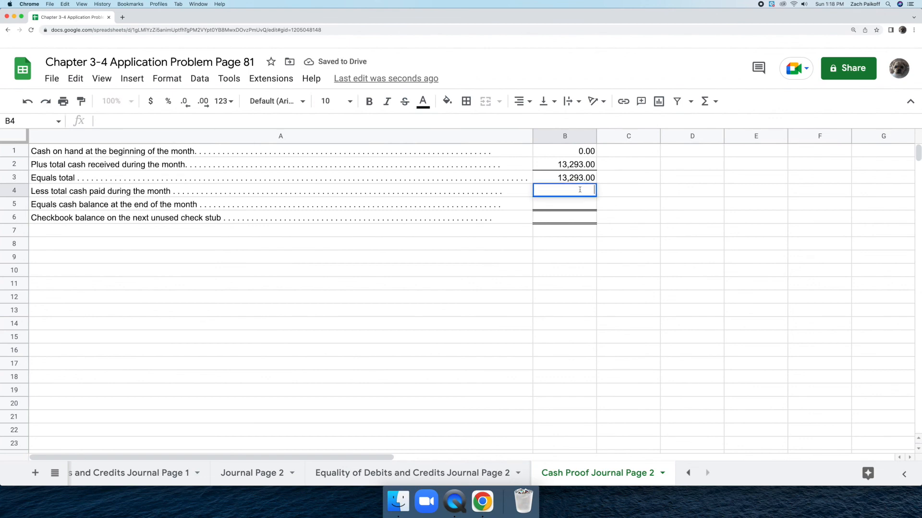
text(11329)
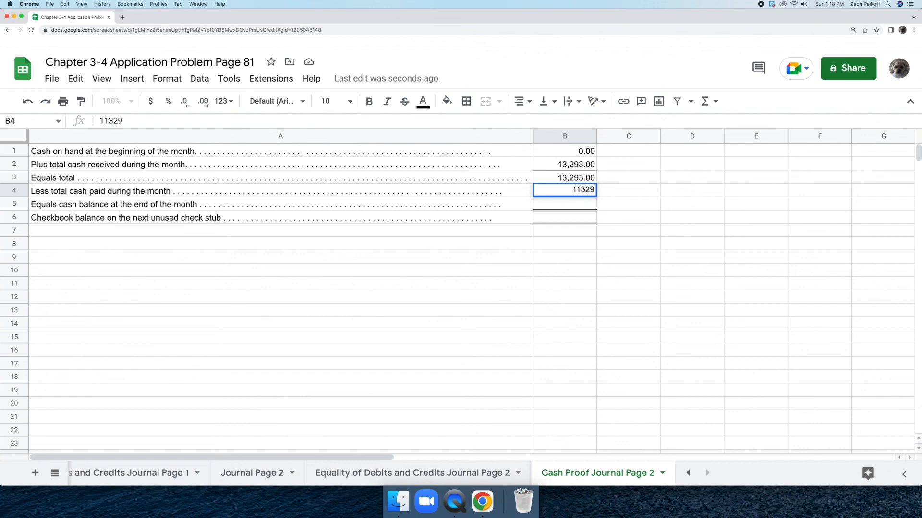
key(Return)
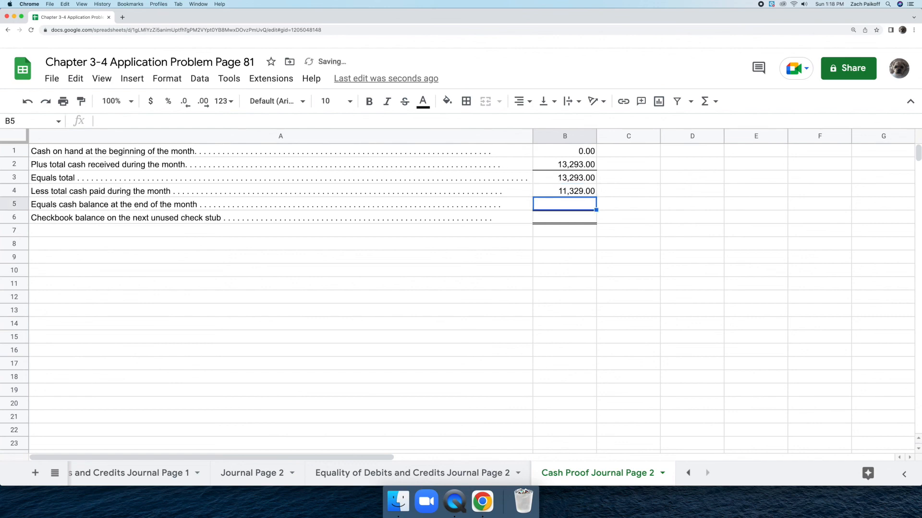
Step: Calculate the cash balance at the end of the month in B5 with the formula =B3-B4
double_click(582, 206)
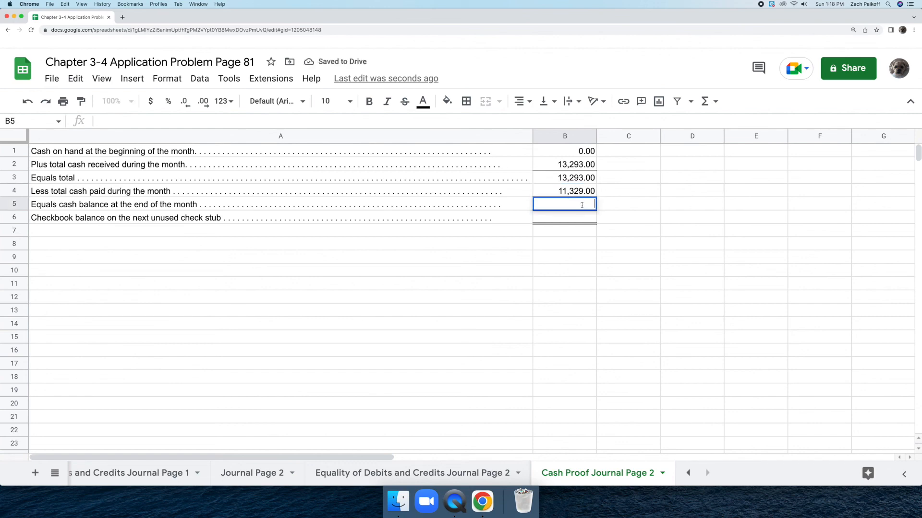
text(=)
click(587, 179)
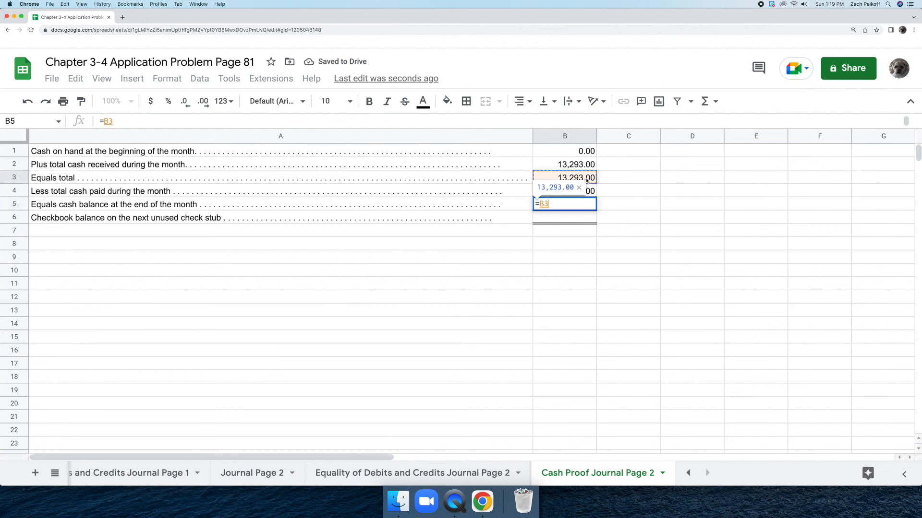
text(-)
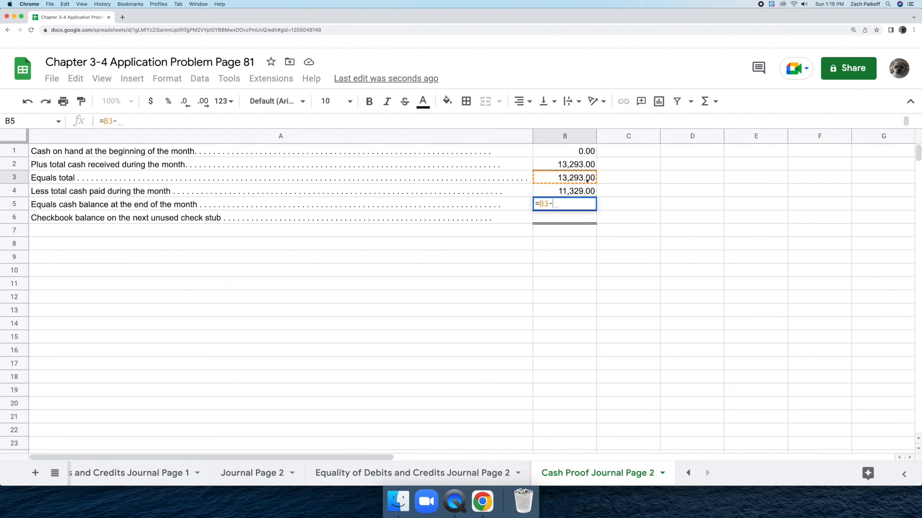
click(587, 190)
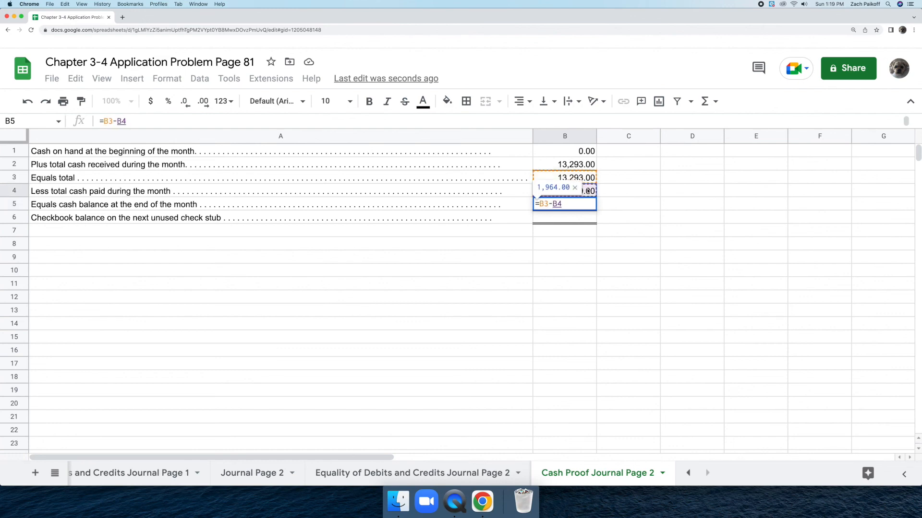
key(Return)
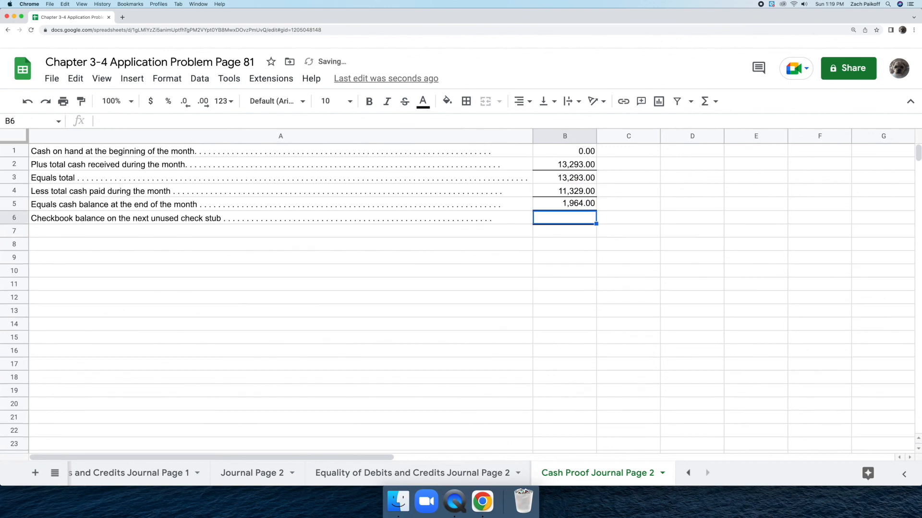
Step: Enter 1964 in B6 as the checkbook balance on the next unused check stub
double_click(582, 215)
text(1964)
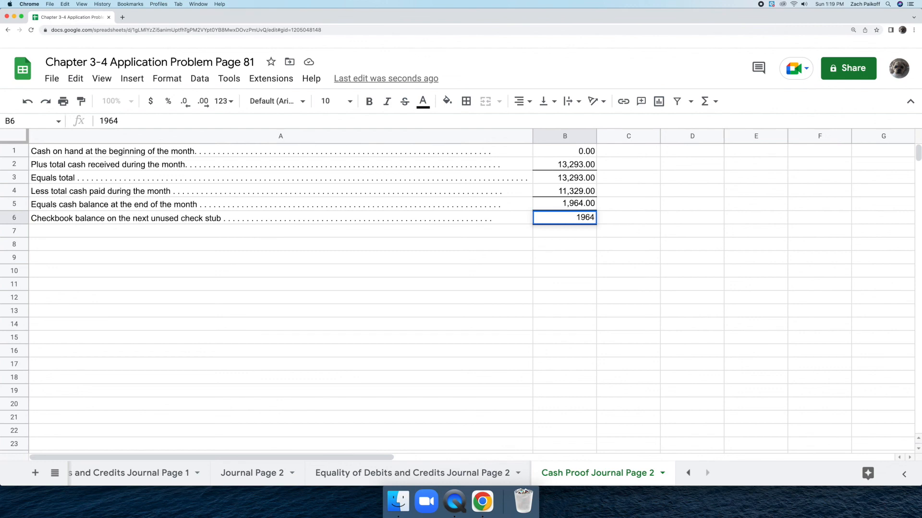
key(Return)
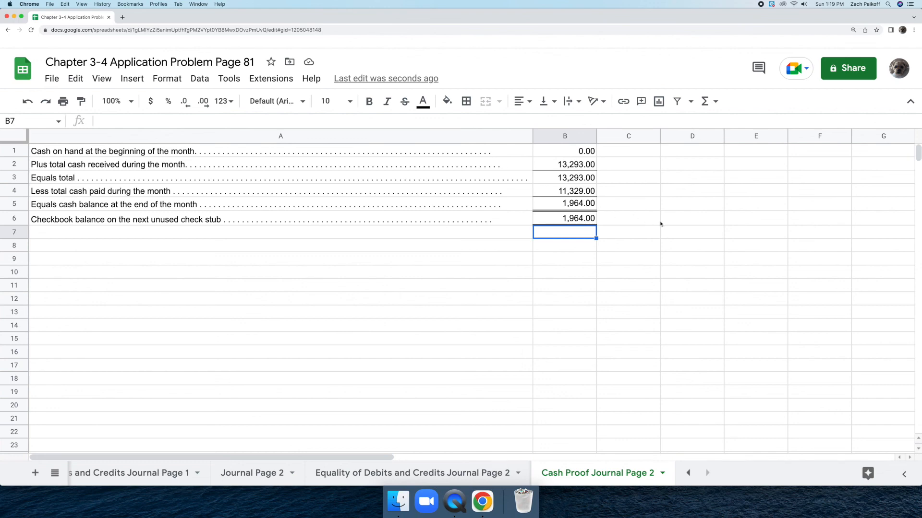
click(738, 234)
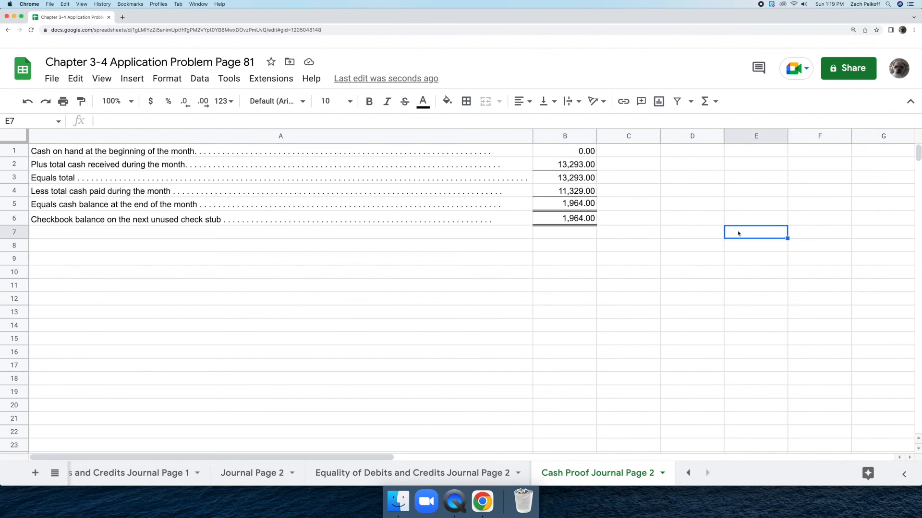